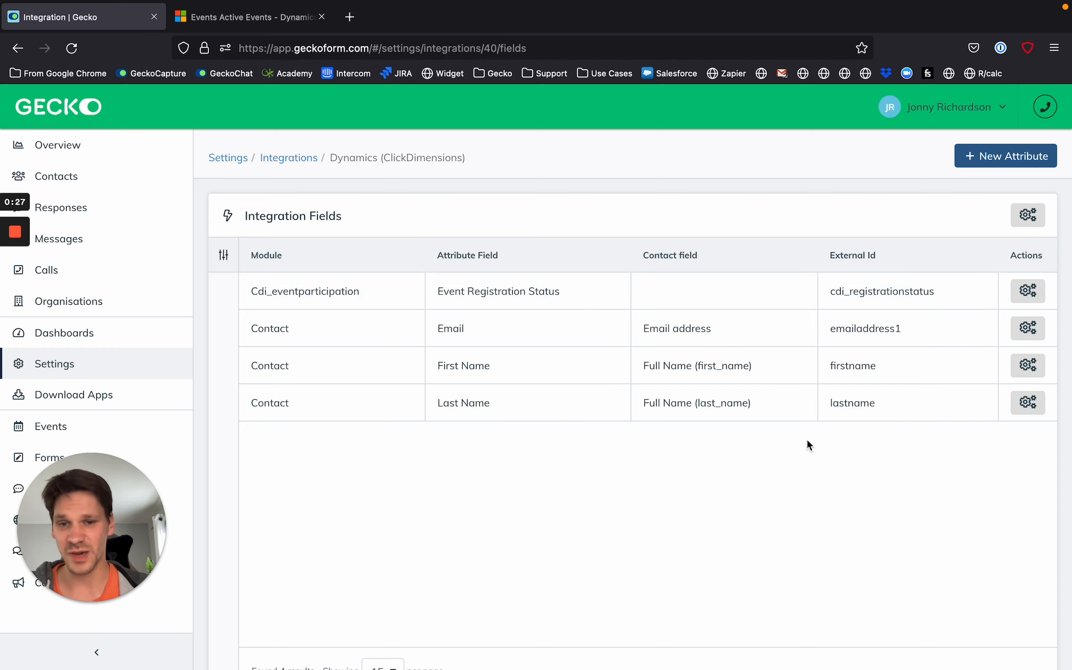
# Check the Active Events list in Dynamics 365 and return to Gecko.
pyautogui.click(256, 19)
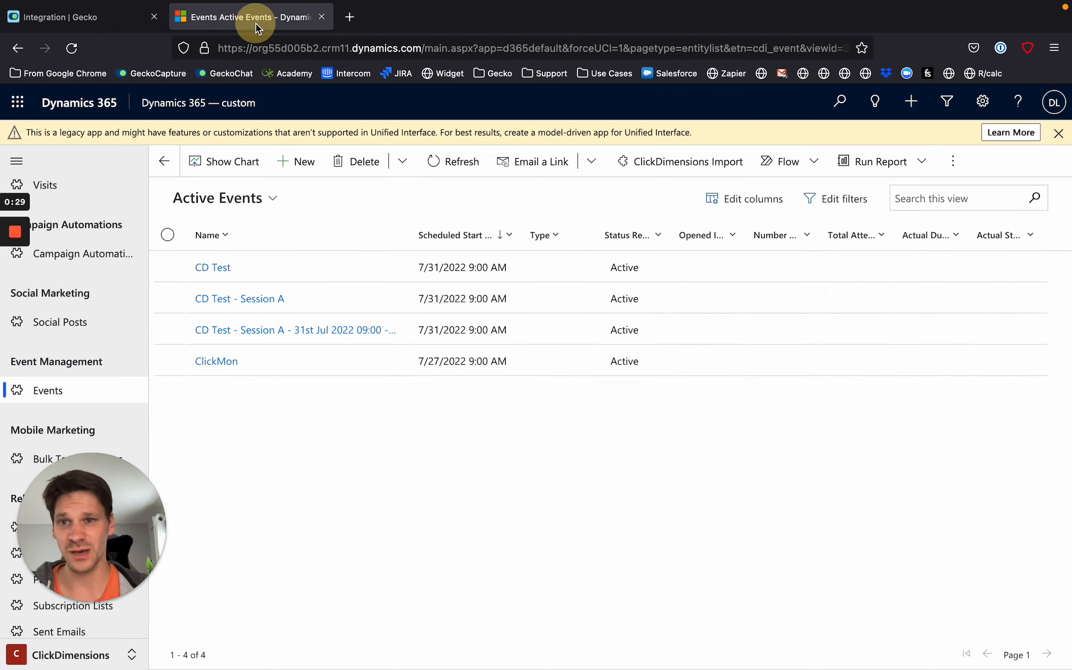
pyautogui.click(103, 21)
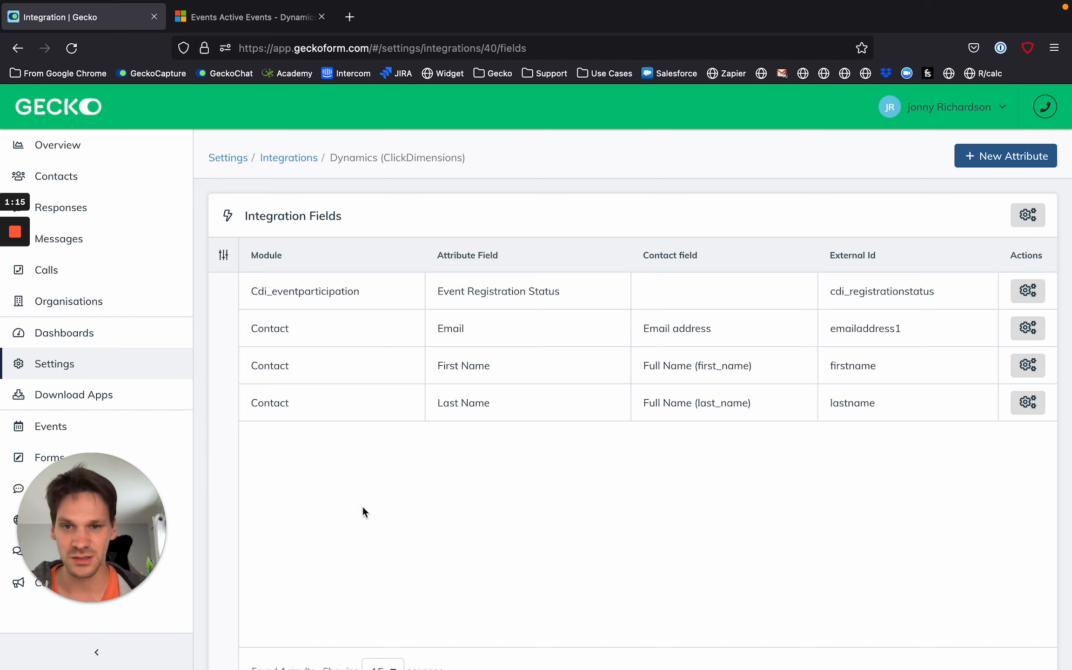
# Create a new event named "Gecko Summer Event" with a start date of 07/28/2022.
pyautogui.click(147, 431)
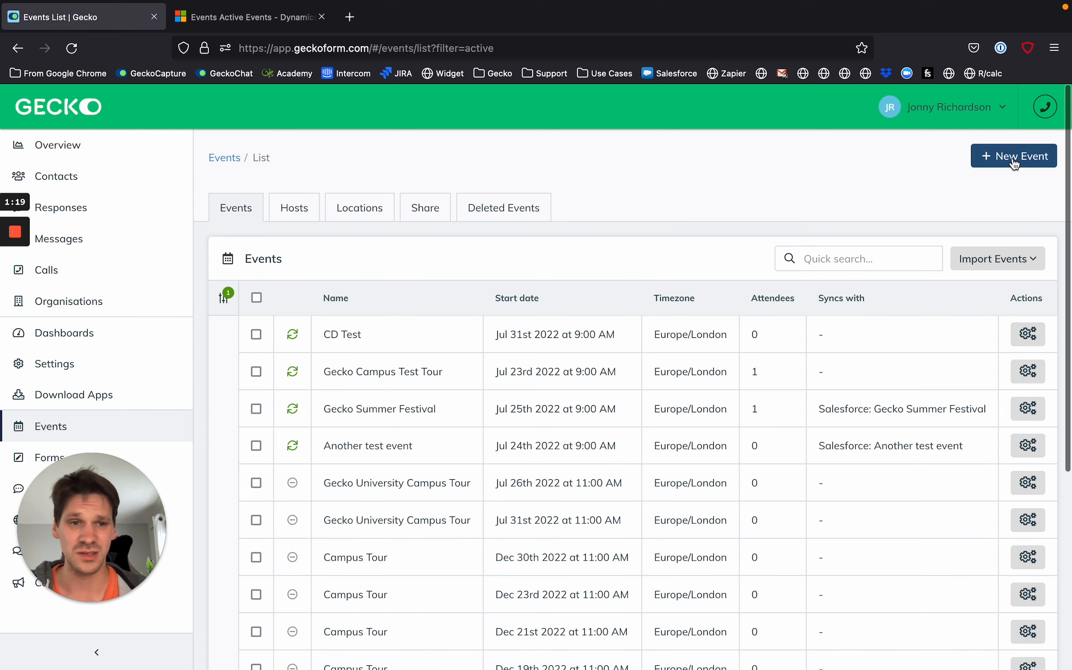
pyautogui.click(1015, 160)
pyautogui.click(534, 277)
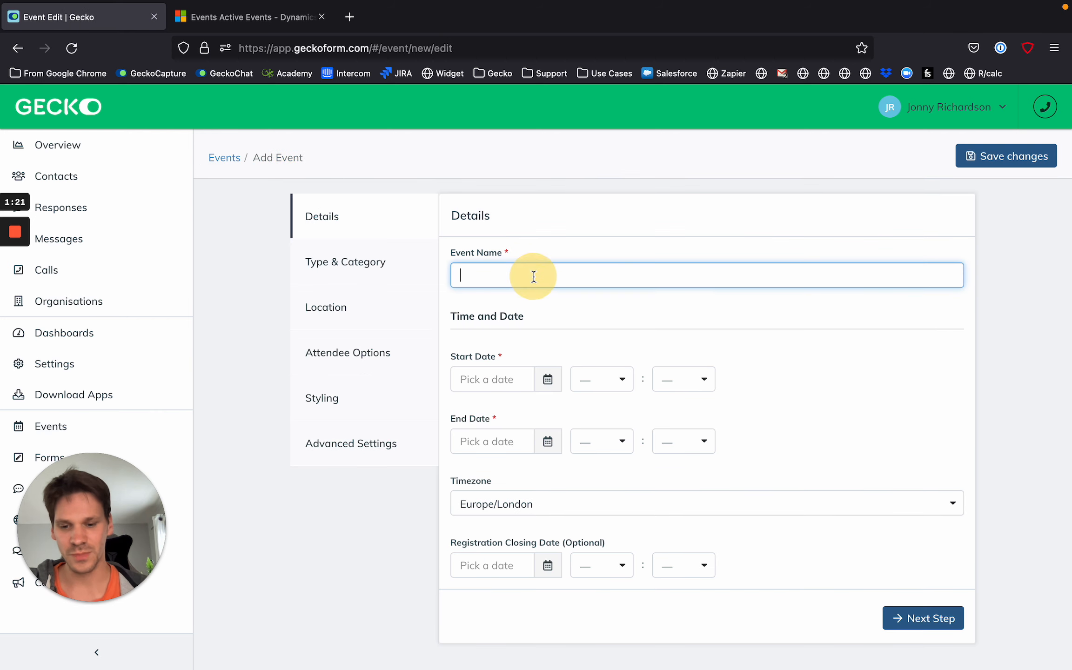
pyautogui.write('Gecko Su')
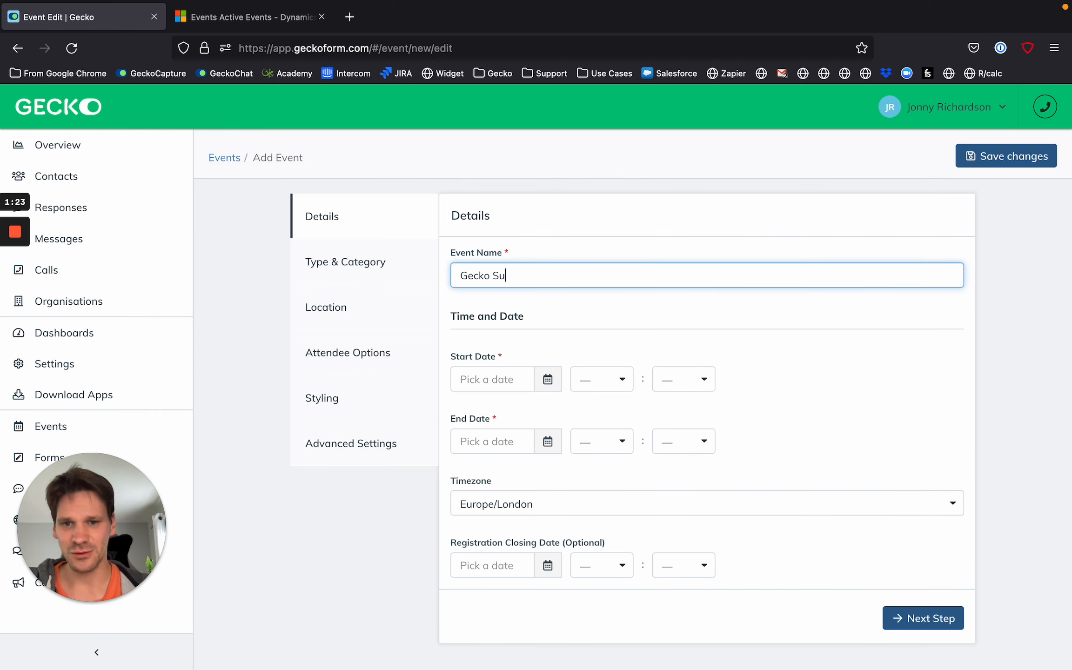
pyautogui.write('mmer Event')
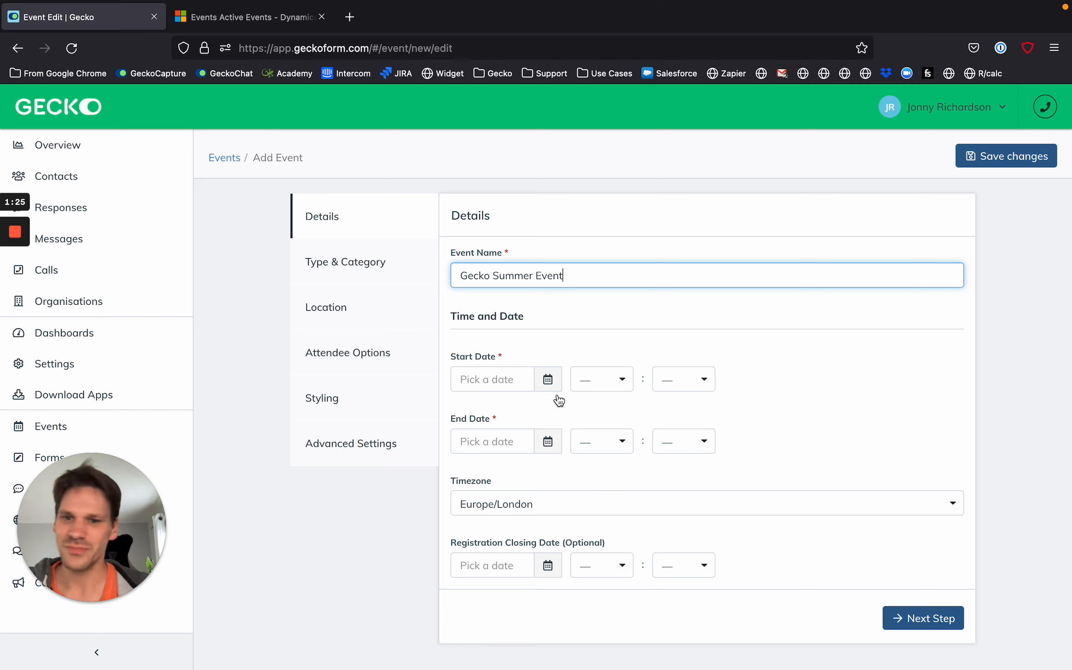
pyautogui.click(515, 385)
pyautogui.click(548, 551)
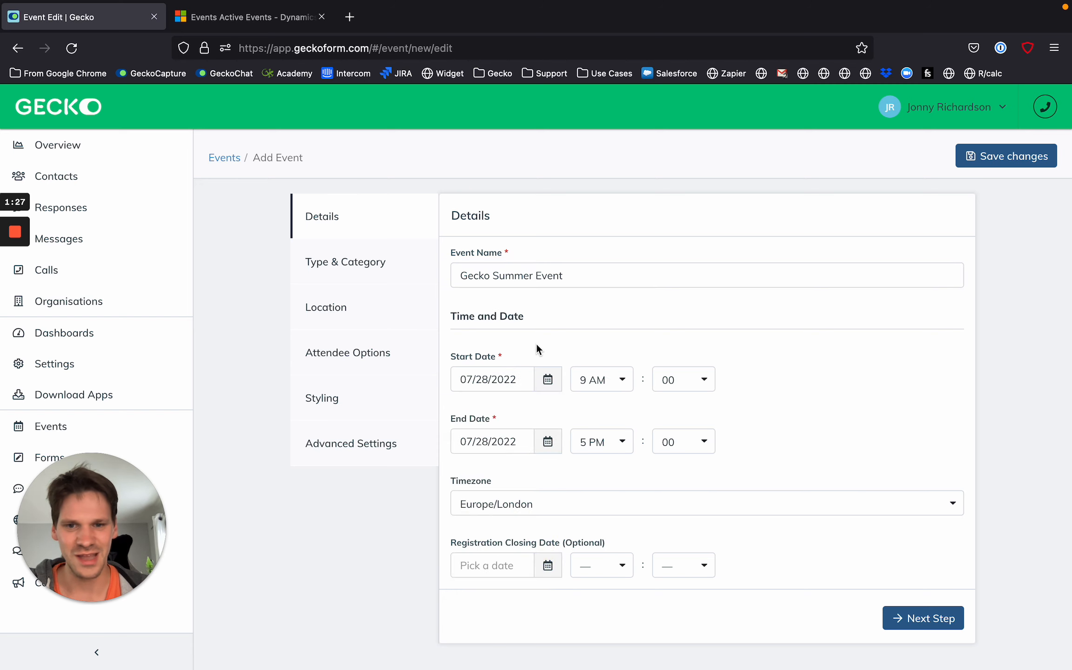
pyautogui.click(901, 625)
# Set the event's type to Single Session and save the event.
pyautogui.click(545, 273)
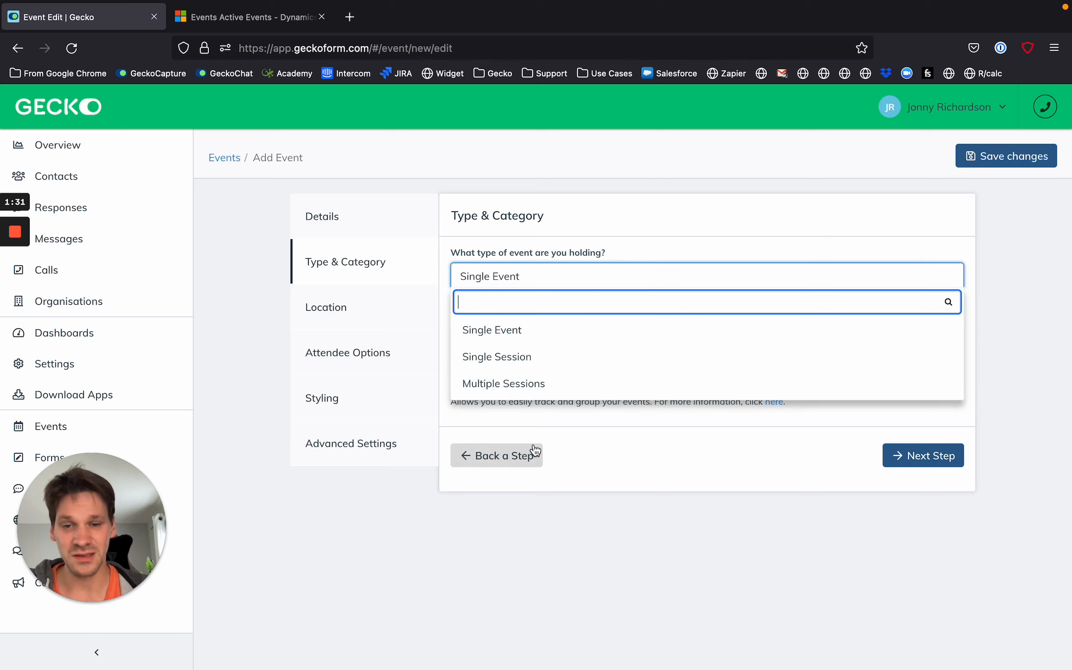
pyautogui.click(556, 363)
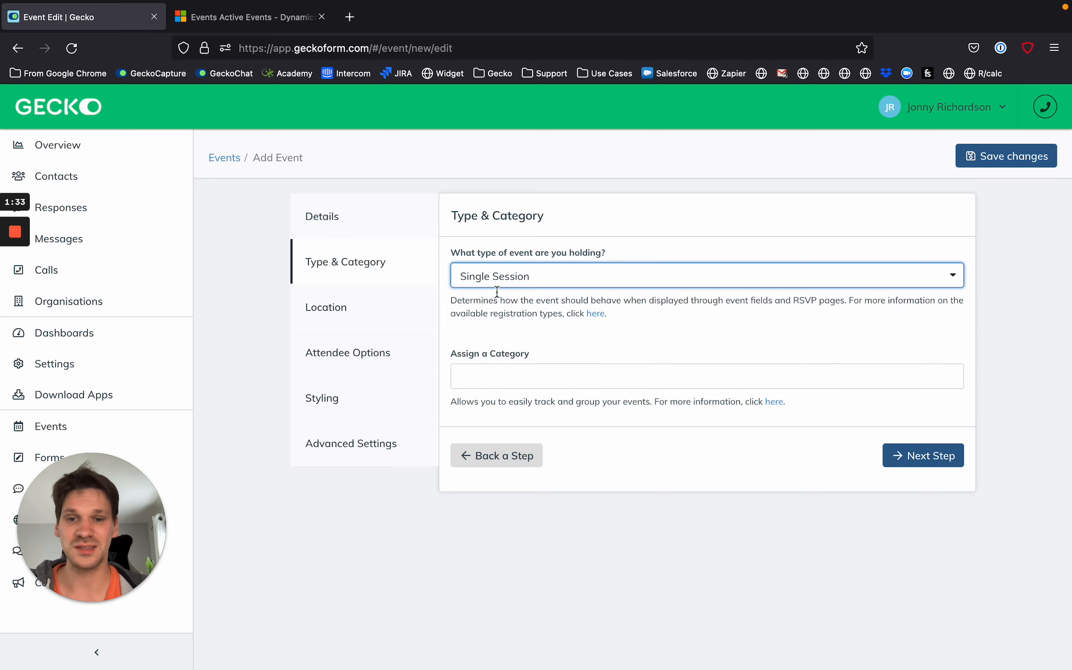
pyautogui.click(588, 276)
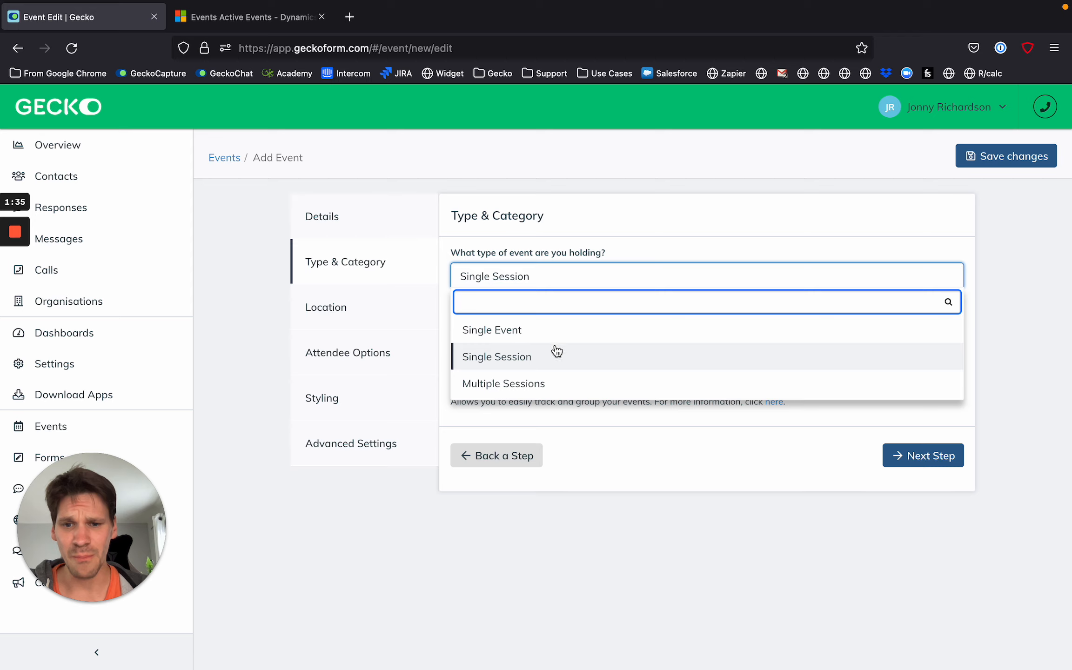
pyautogui.scroll(5, 560, 383)
pyautogui.scroll(-3, 410, 340)
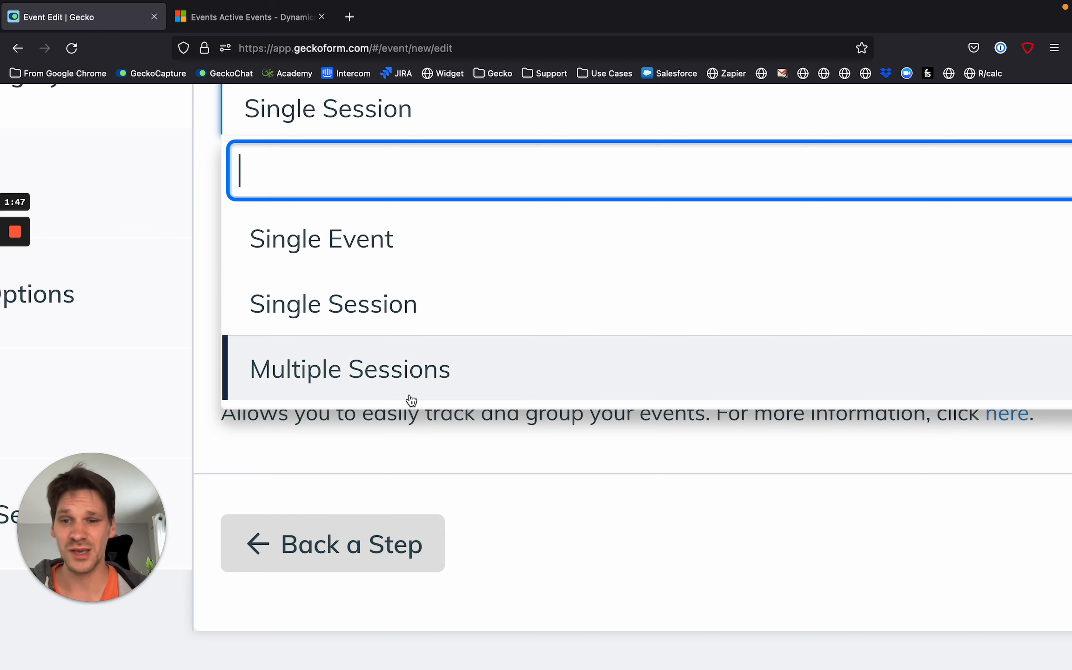
pyautogui.scroll(-5, 409, 401)
pyautogui.click(556, 356)
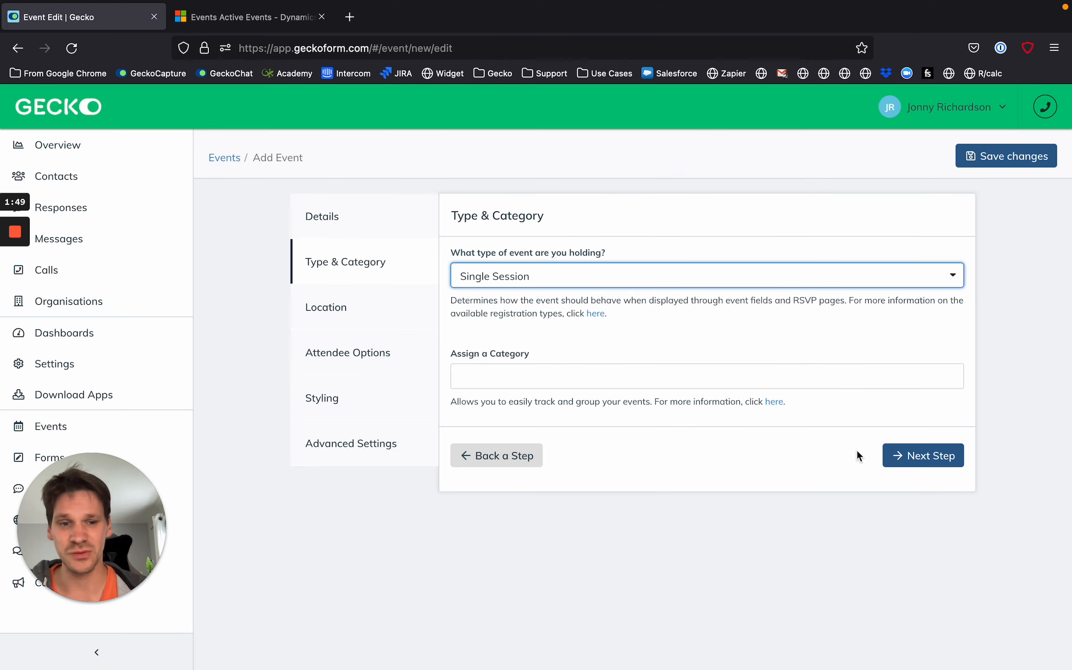
pyautogui.click(913, 463)
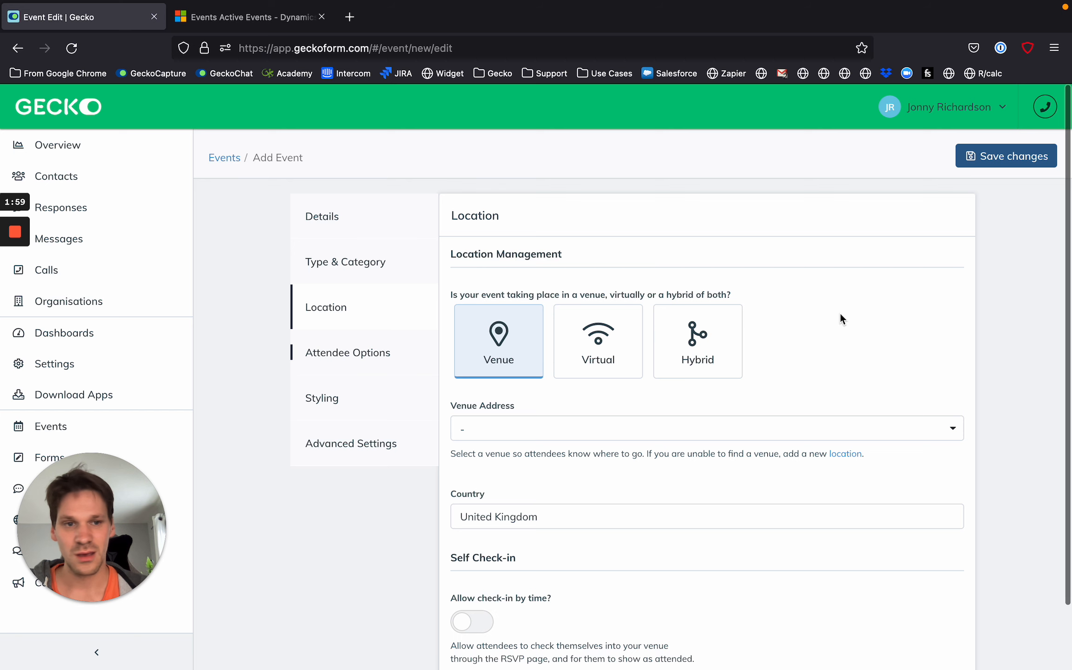
pyautogui.click(1019, 155)
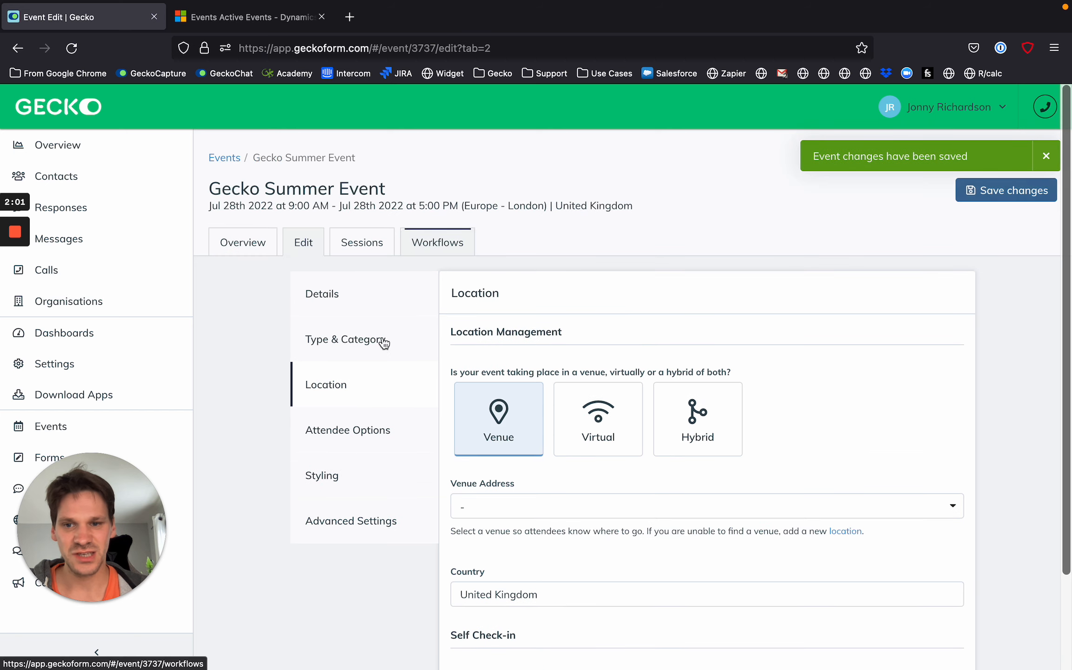
# Allow guests in the attendee options with a maximum of 4 per attendee, and turn guests off again.
pyautogui.click(377, 431)
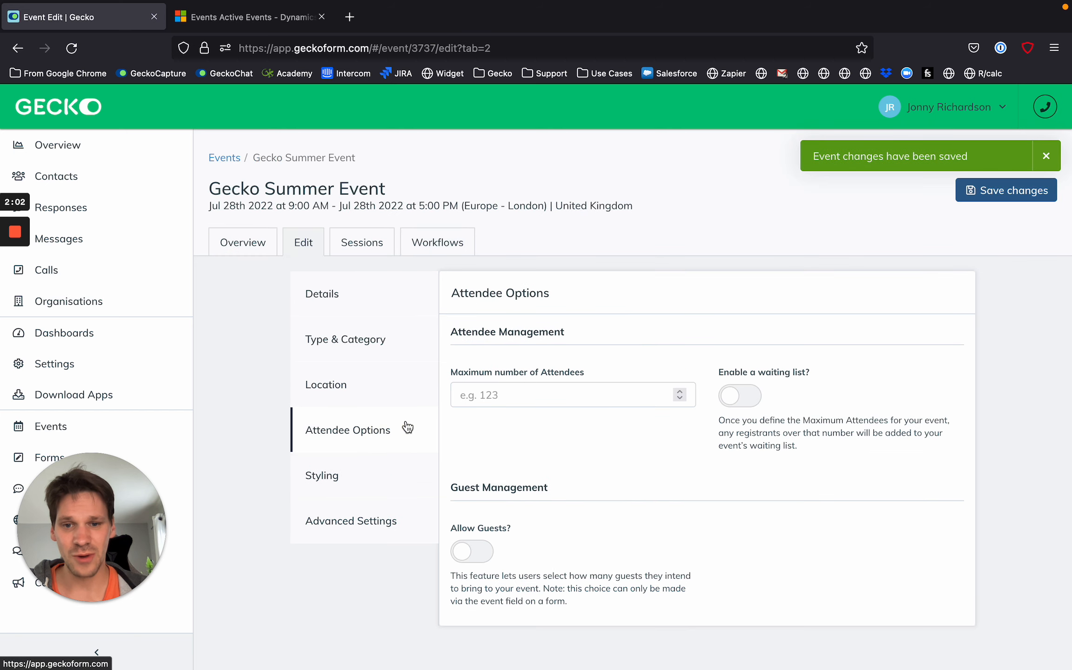
pyautogui.click(473, 552)
pyautogui.click(867, 553)
pyautogui.write('5')
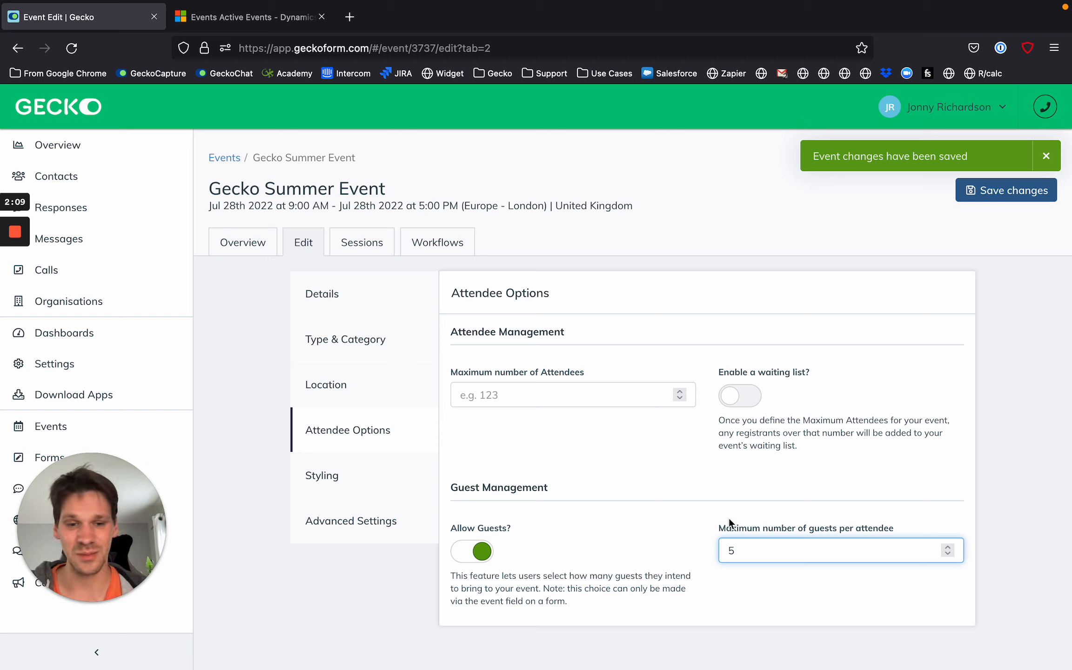
pyautogui.press('BackSpace')
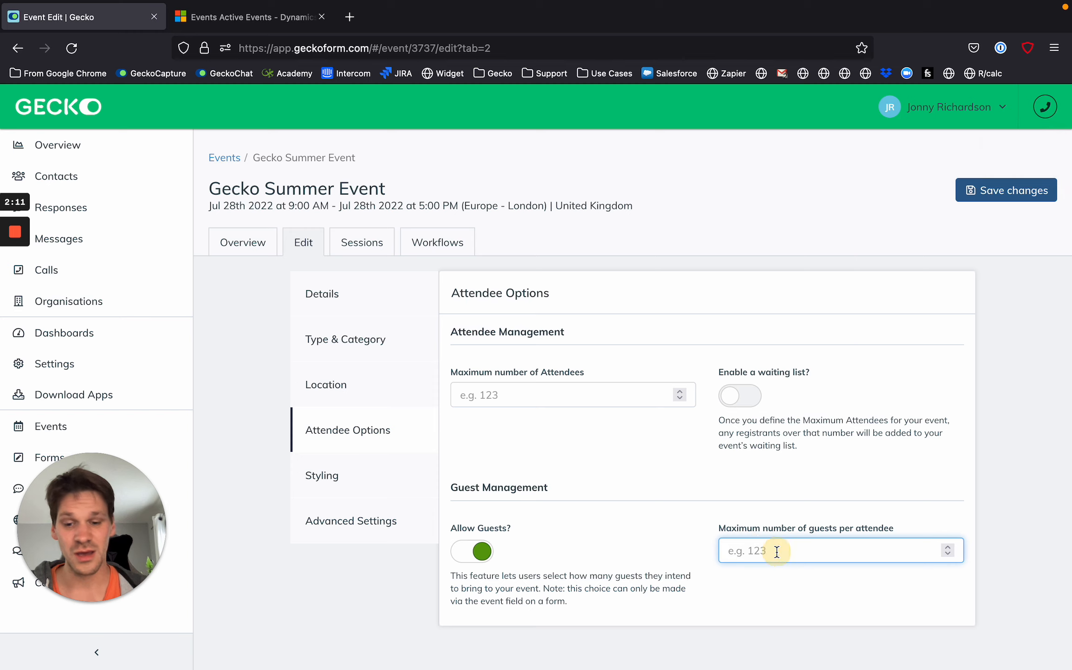
pyautogui.write('4')
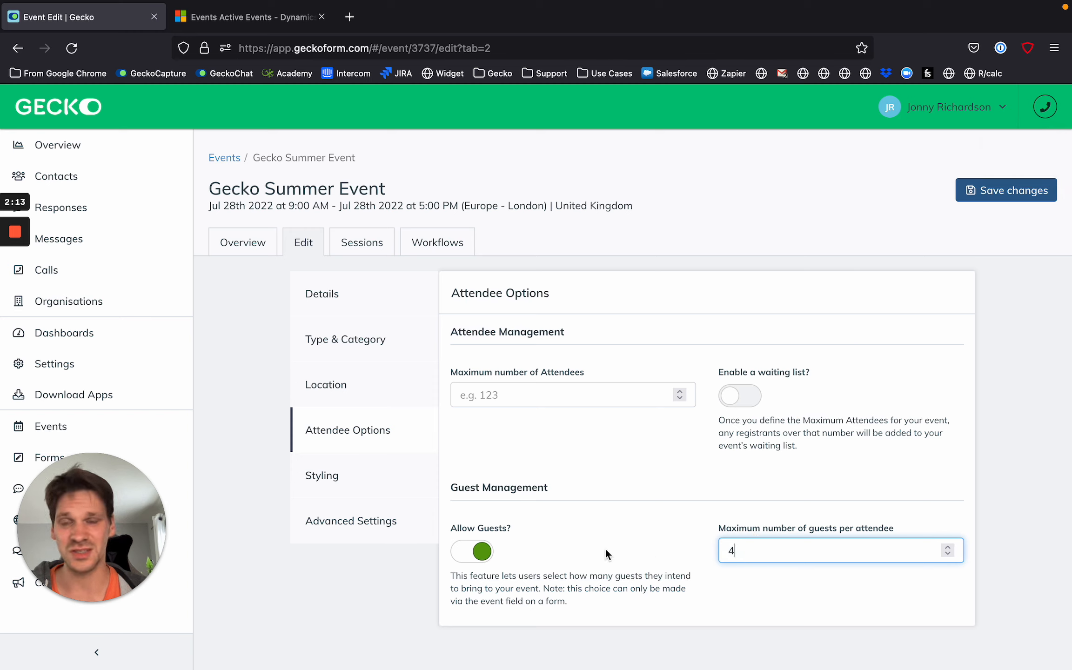
pyautogui.click(481, 558)
# Discard the unsaved event changes and add a session titled "Session A" that ends at 12 PM.
pyautogui.click(365, 244)
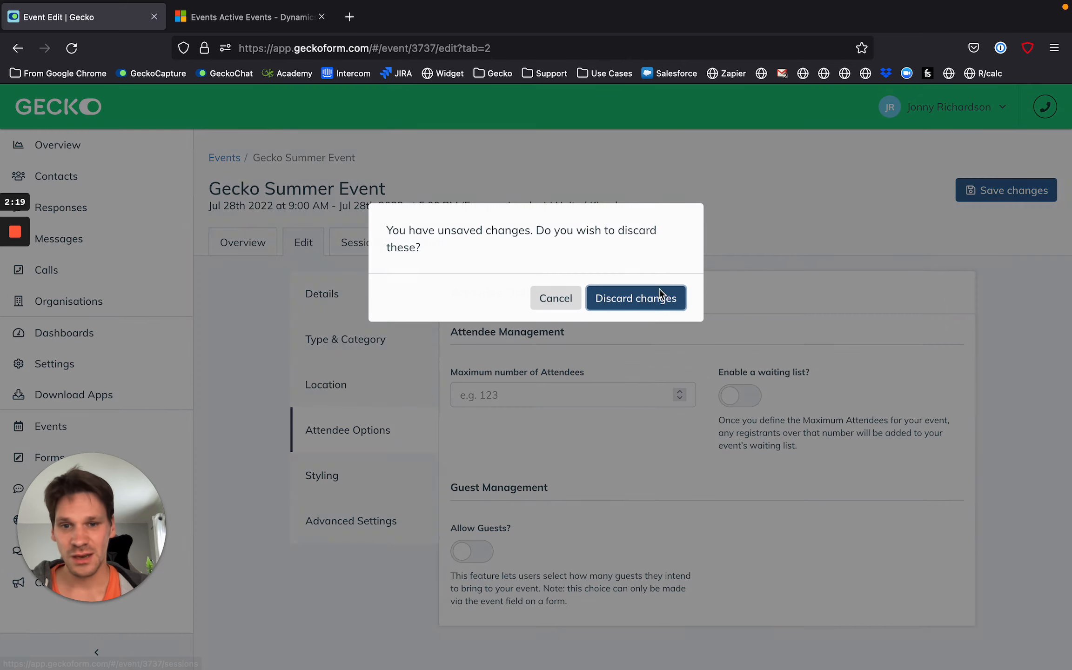
pyautogui.click(660, 293)
pyautogui.click(990, 186)
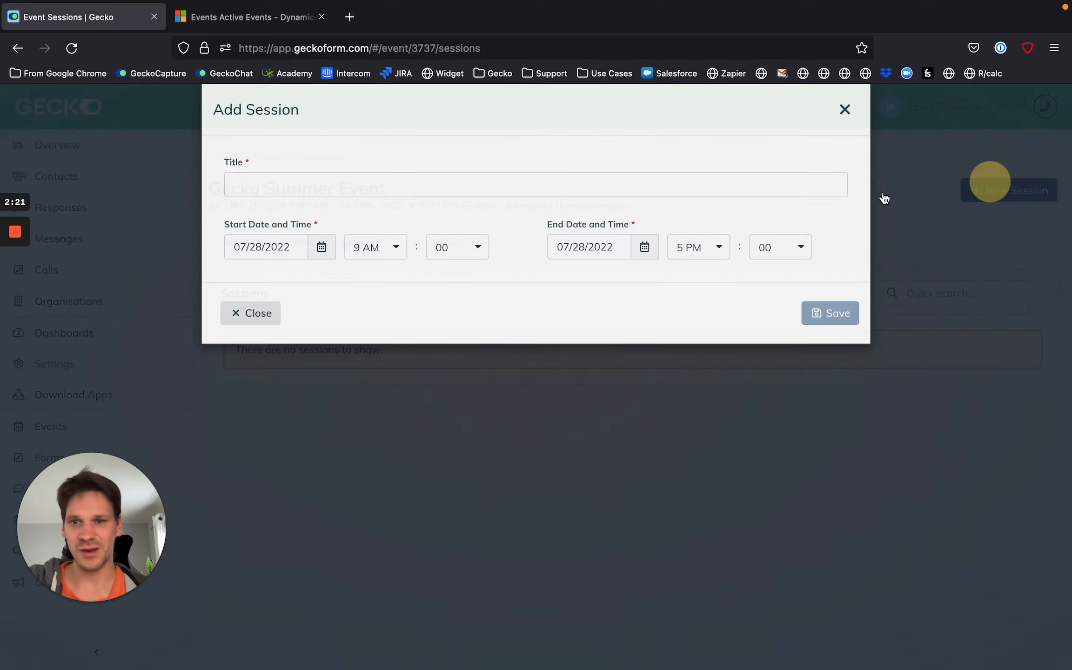
pyautogui.click(386, 203)
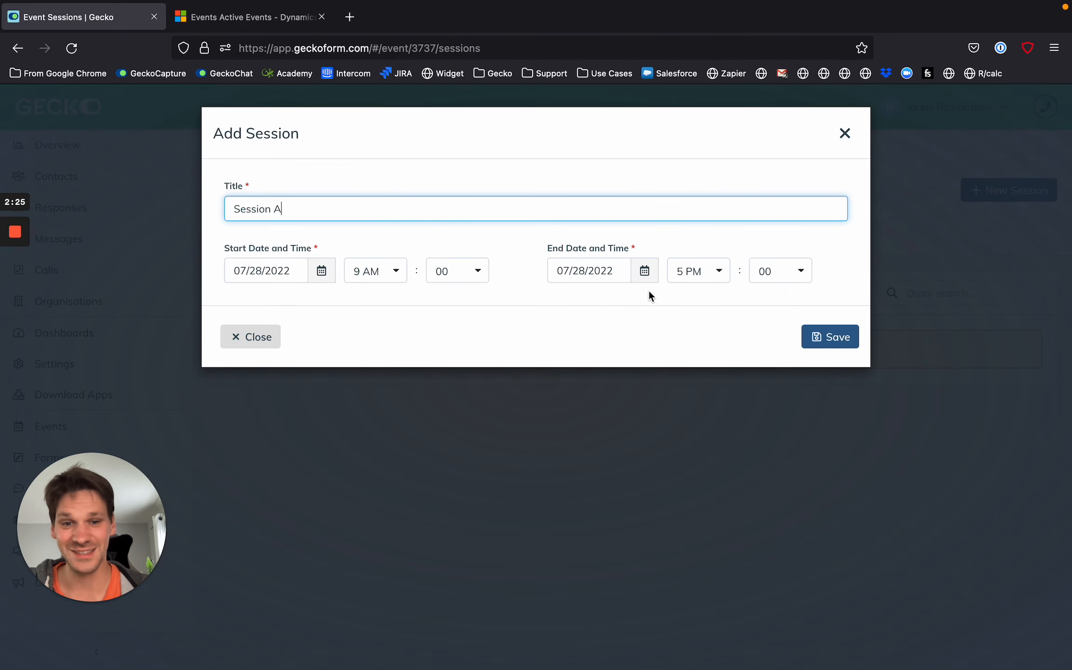
pyautogui.write('Session A')
pyautogui.click(698, 271)
pyautogui.click(690, 352)
pyautogui.click(827, 340)
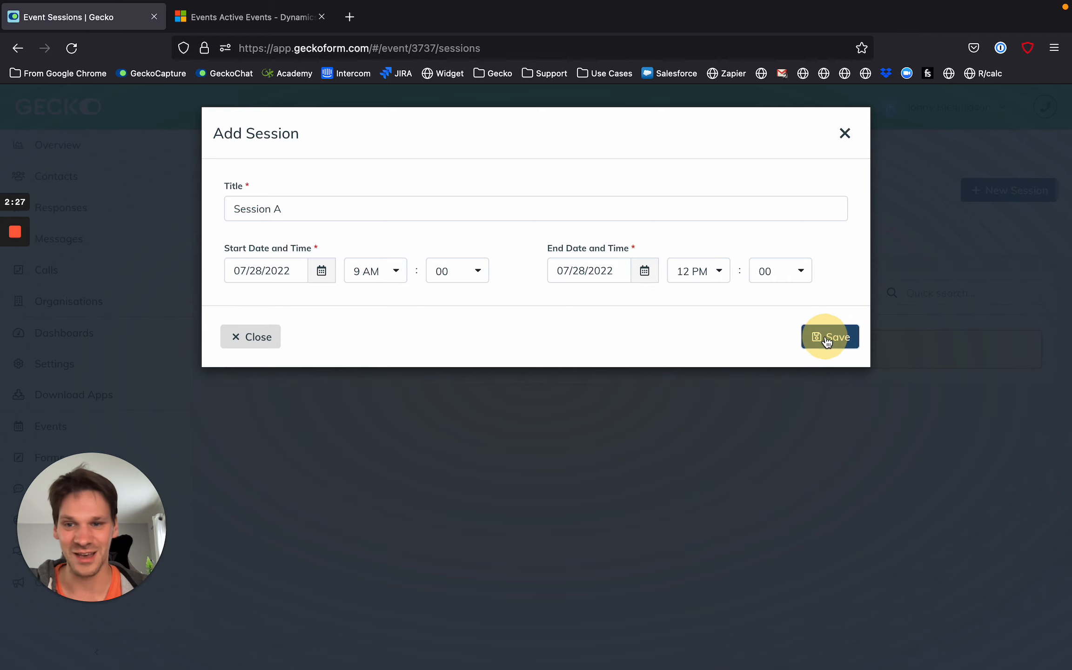
pyautogui.click(843, 134)
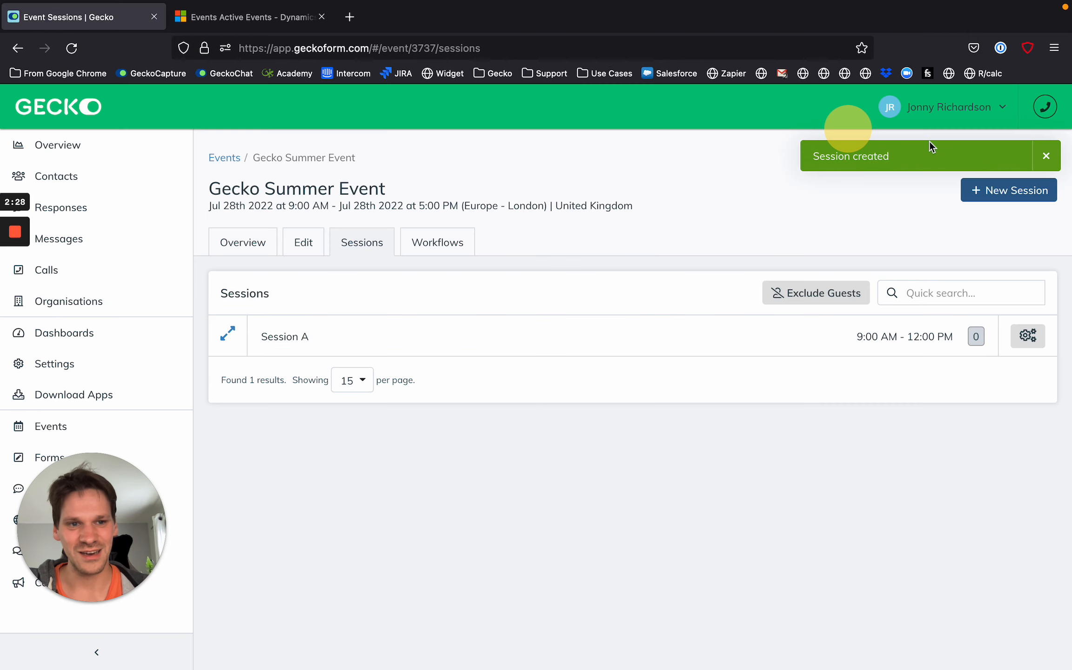
# Add a second session titled "Session B" running from 1 PM to 4 PM.
pyautogui.click(992, 191)
pyautogui.click(405, 209)
pyautogui.write('Session B')
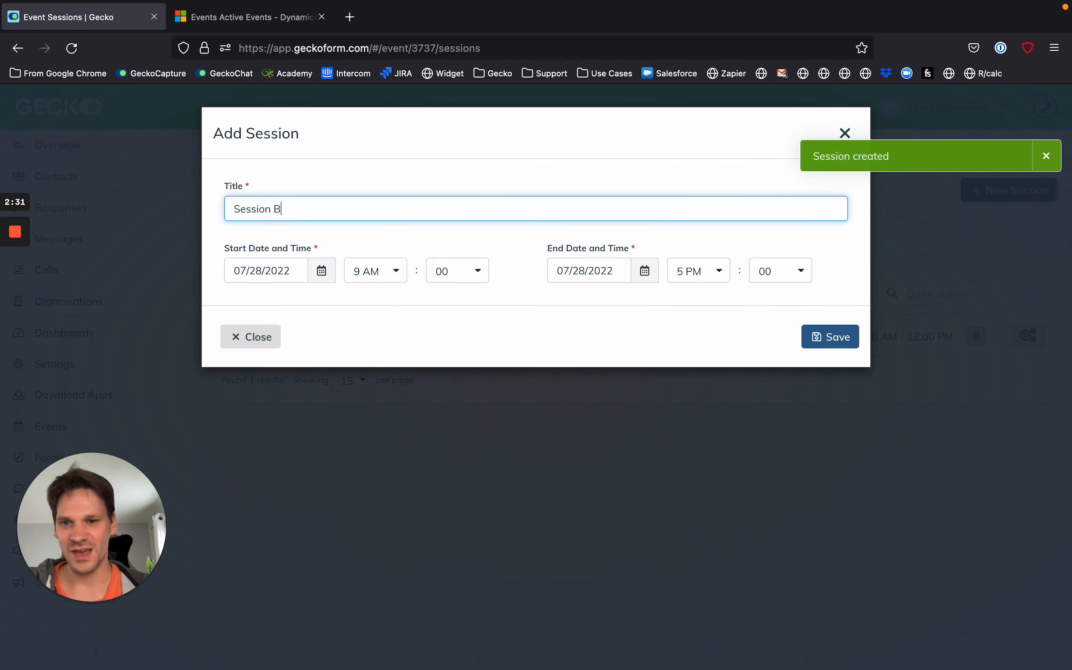
pyautogui.click(390, 275)
pyautogui.scroll(-5, 386, 400)
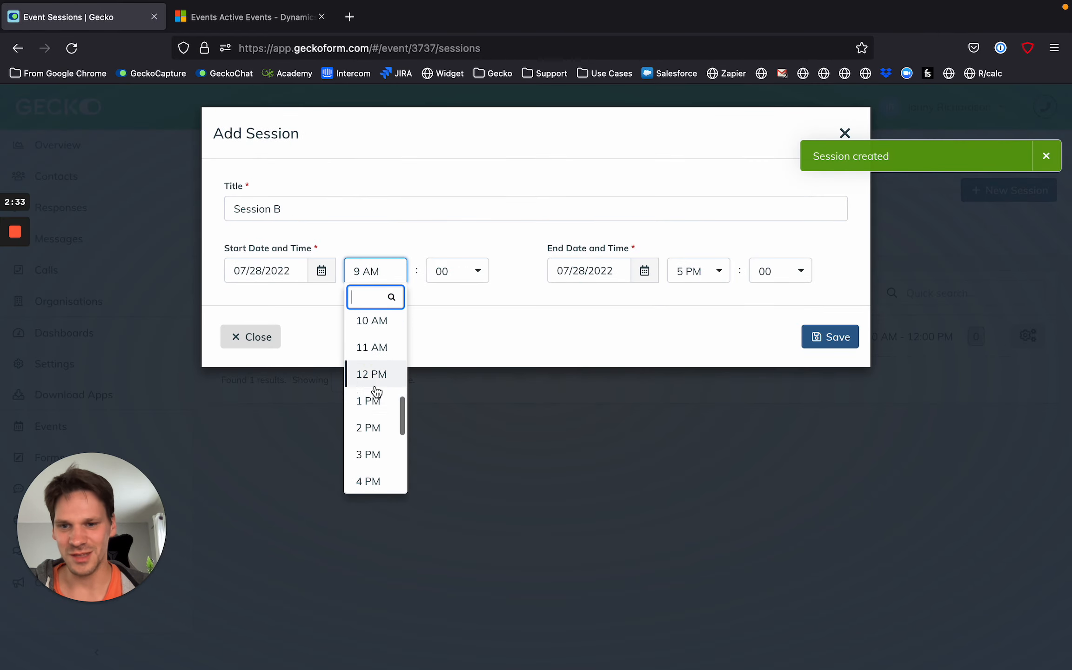
pyautogui.click(370, 398)
pyautogui.click(702, 274)
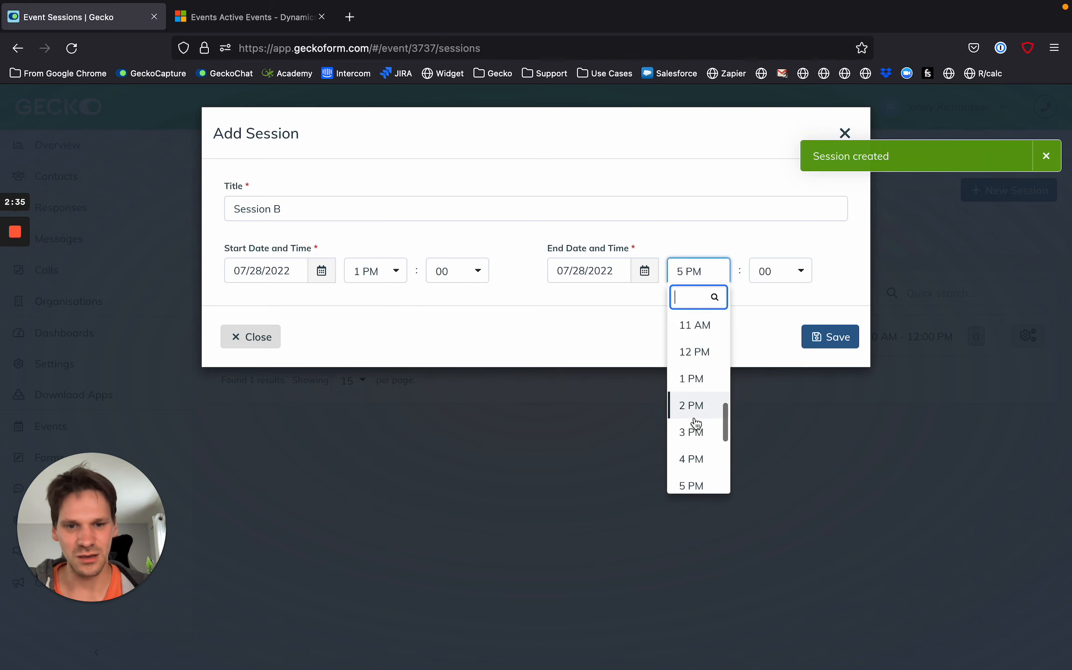
pyautogui.click(693, 461)
pyautogui.click(843, 343)
pyautogui.click(1044, 192)
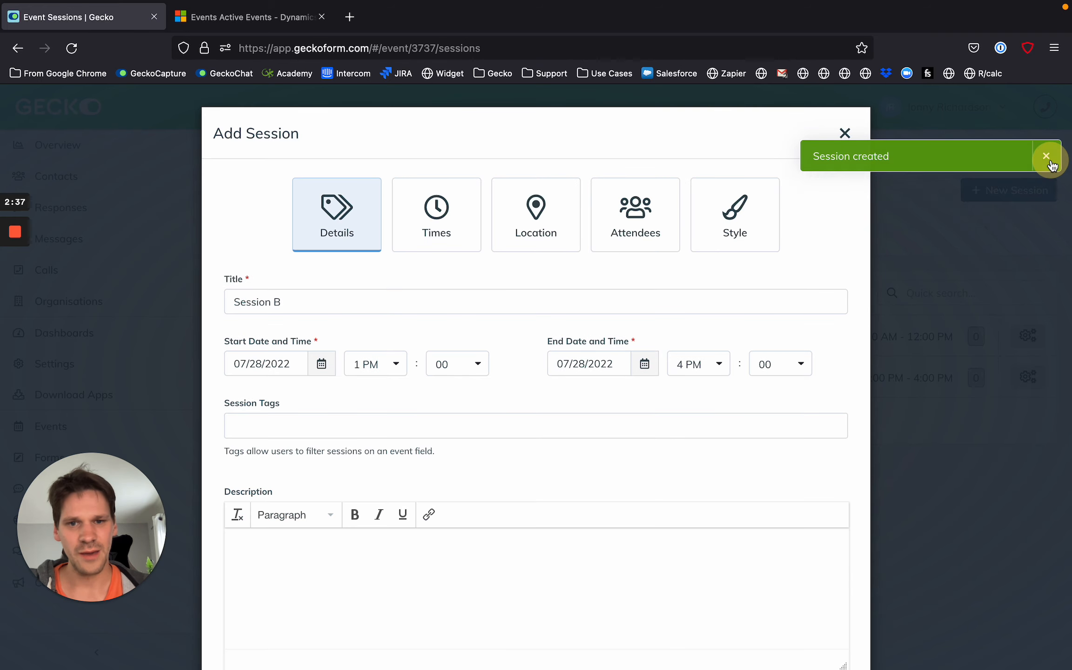
pyautogui.click(1047, 160)
pyautogui.click(845, 133)
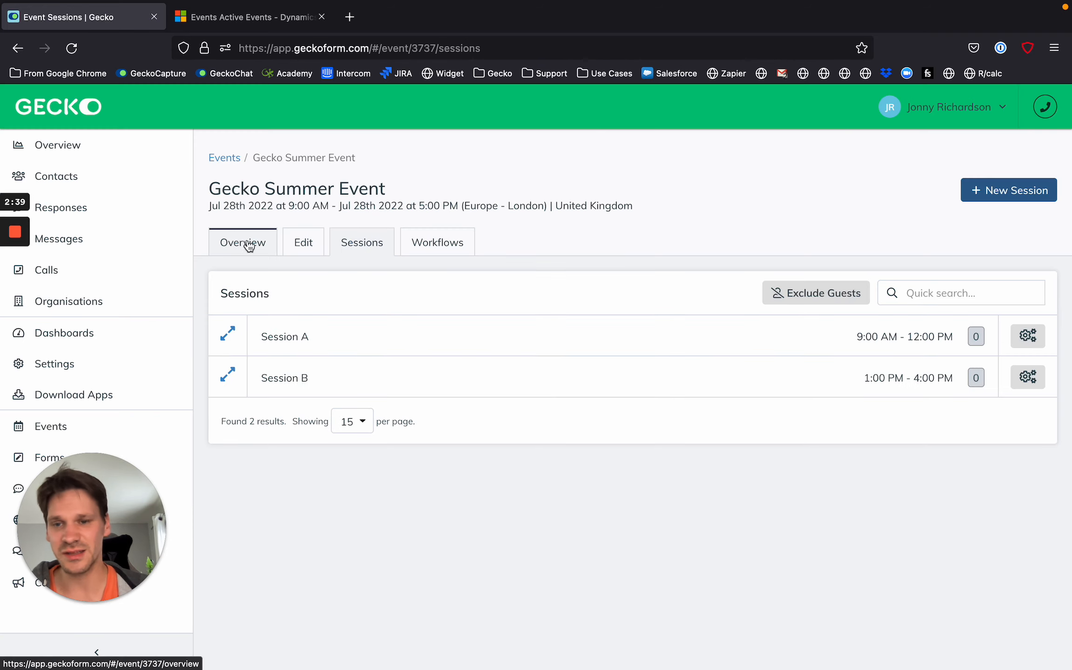
# Add the second and third listed contacts to the event as attendees with status Registered.
pyautogui.click(300, 243)
pyautogui.click(256, 241)
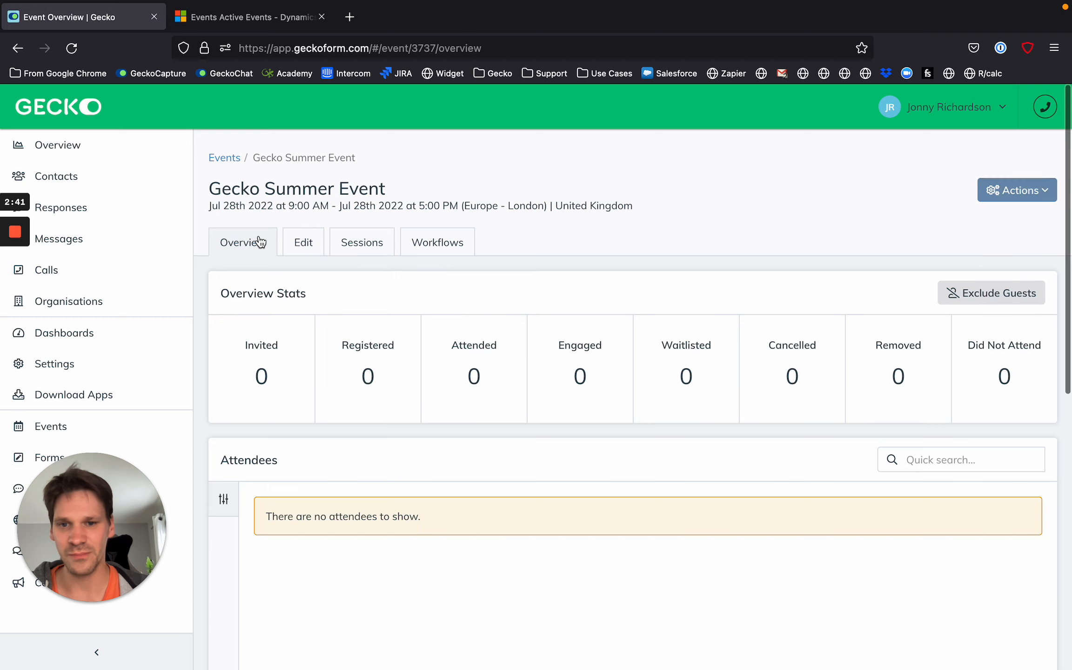
pyautogui.click(1016, 195)
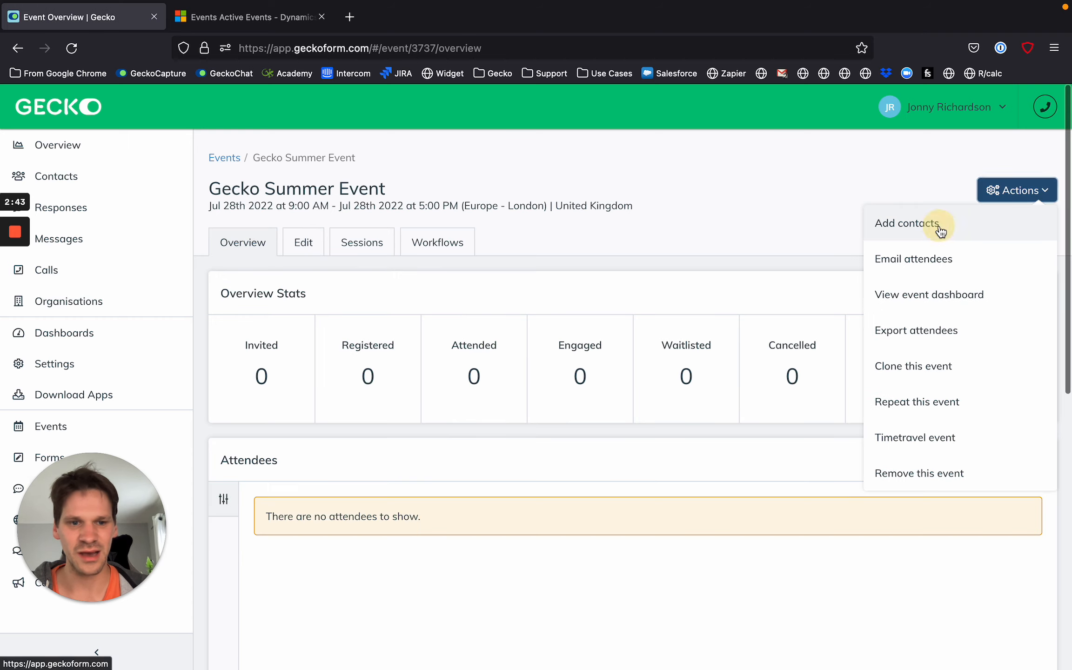
pyautogui.click(938, 222)
pyautogui.click(242, 398)
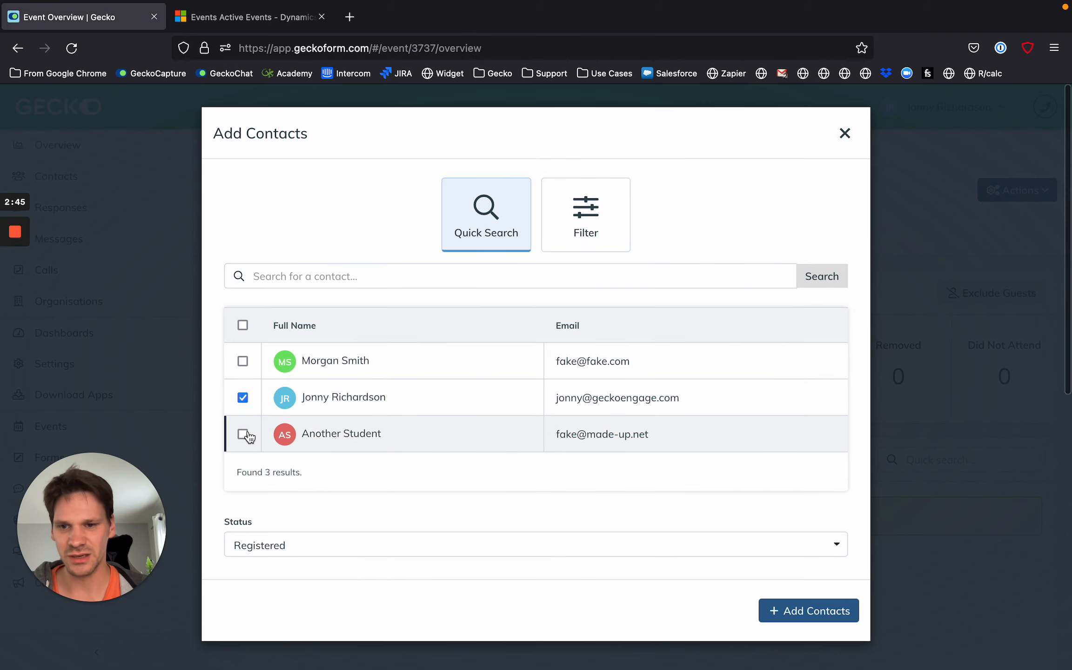
pyautogui.click(246, 438)
pyautogui.click(799, 611)
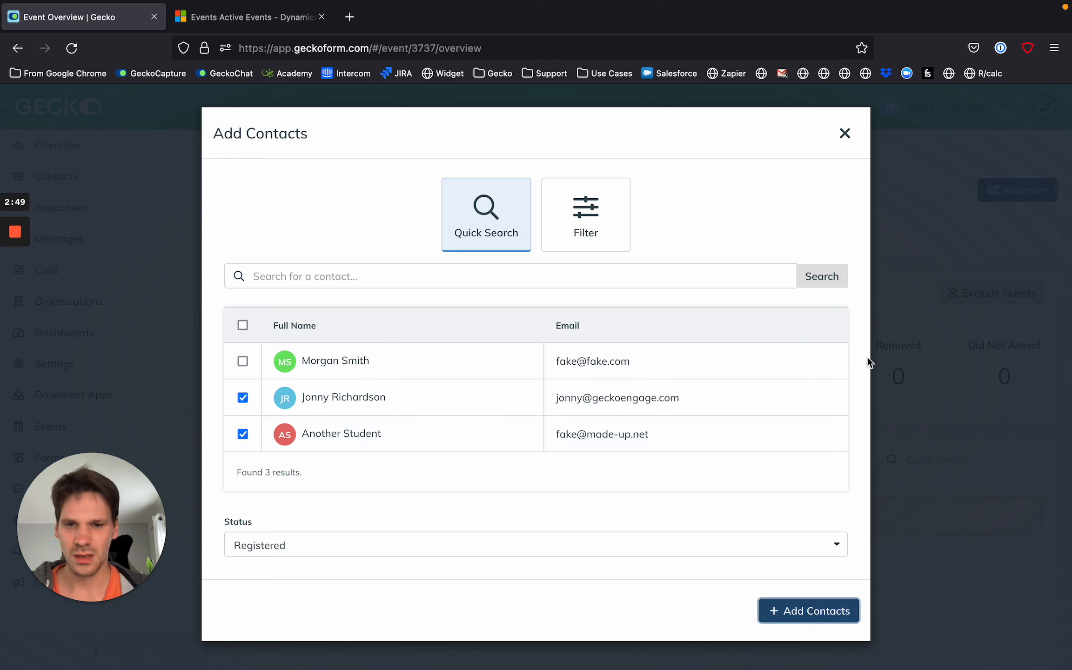
pyautogui.scroll(-1, 785, 486)
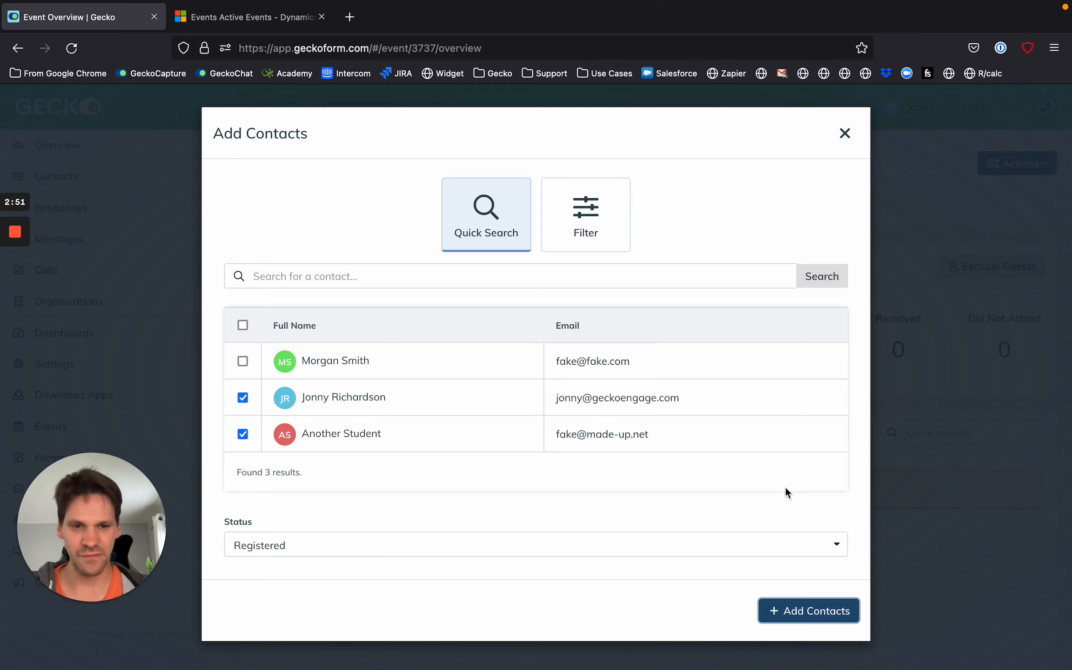
pyautogui.press('Return')
pyautogui.click(675, 302)
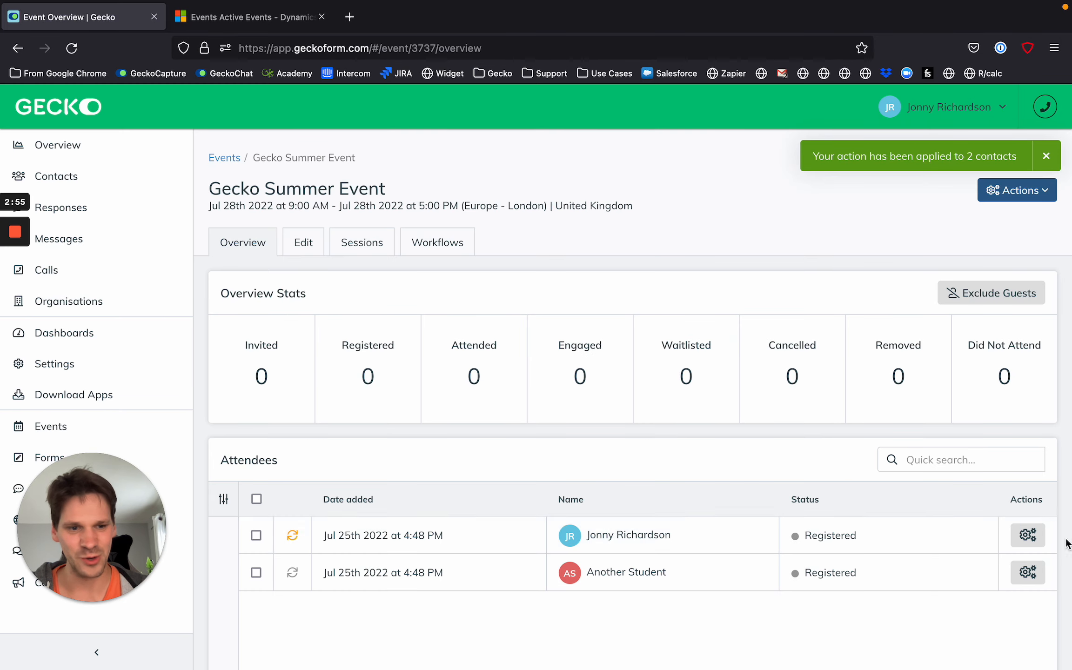
pyautogui.click(1028, 535)
pyautogui.click(901, 610)
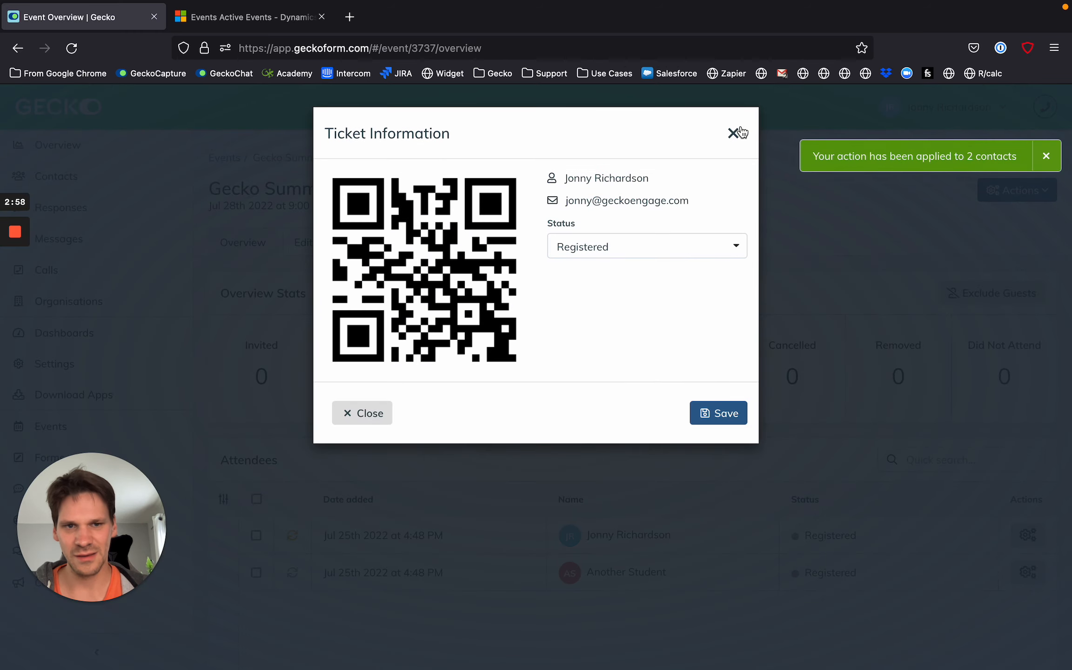
pyautogui.click(740, 133)
# Add the first listed attendee to Session A with status Registered.
pyautogui.click(1028, 536)
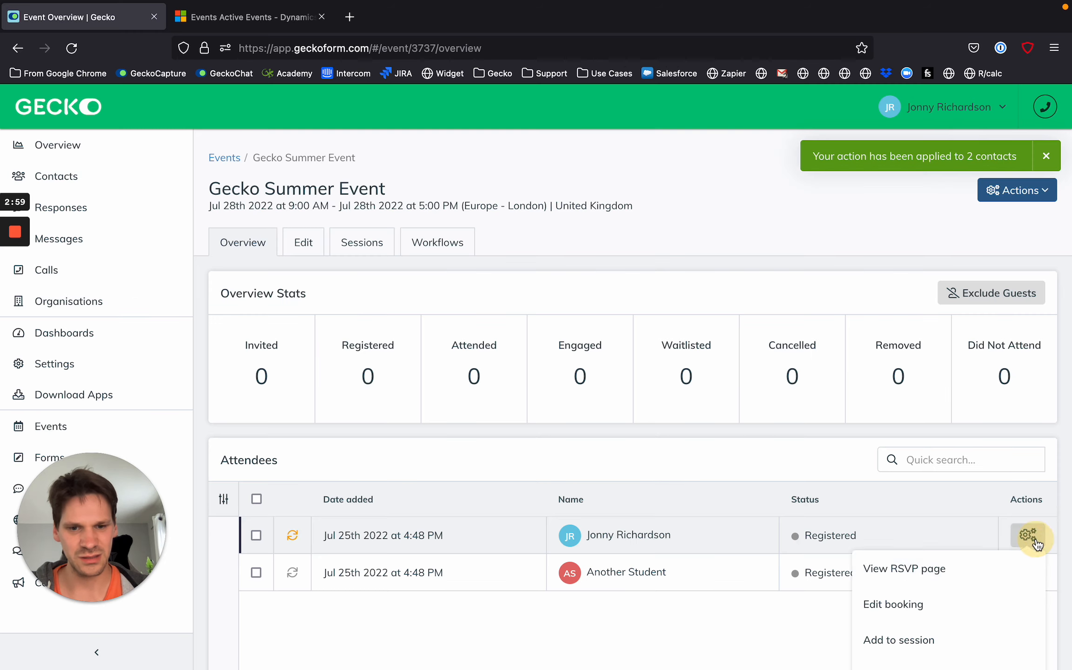
pyautogui.click(926, 639)
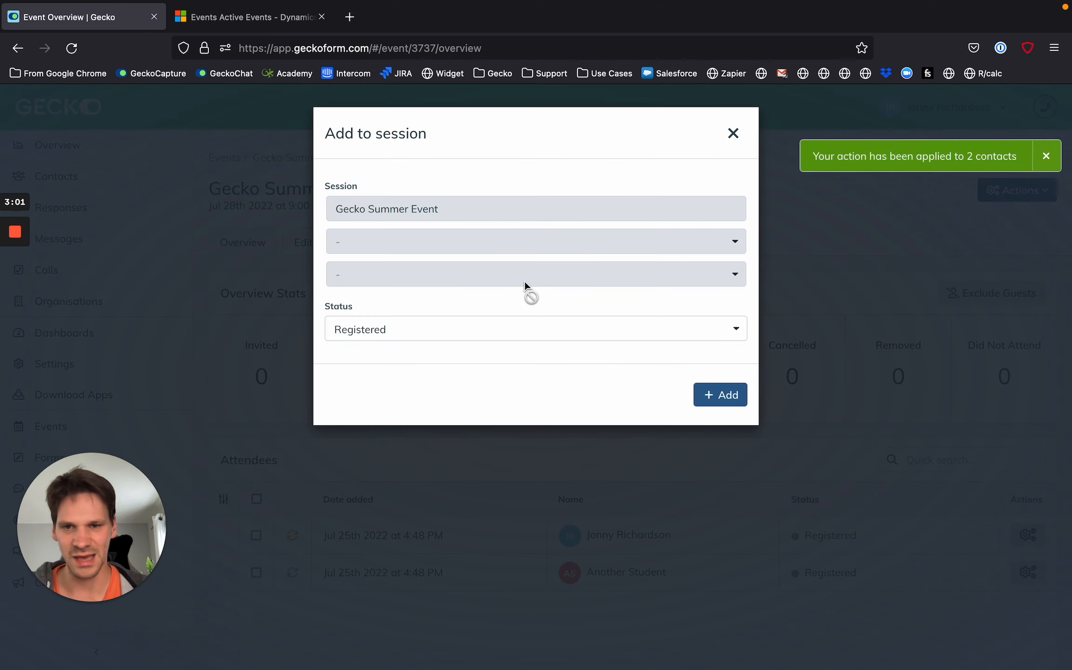
pyautogui.click(367, 246)
pyautogui.click(382, 275)
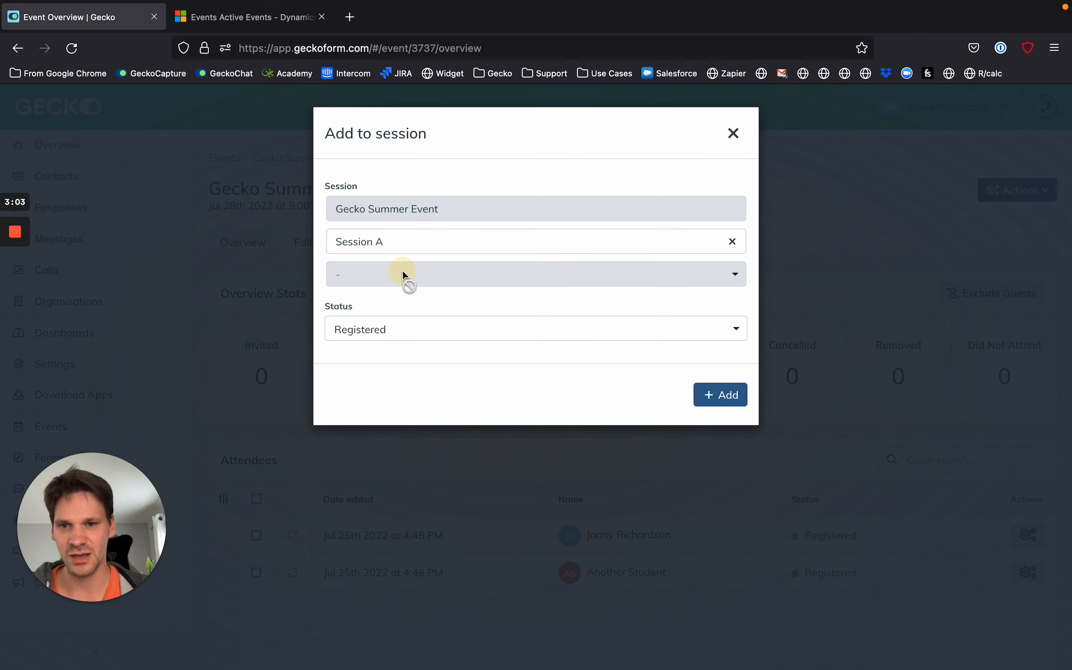
pyautogui.click(720, 395)
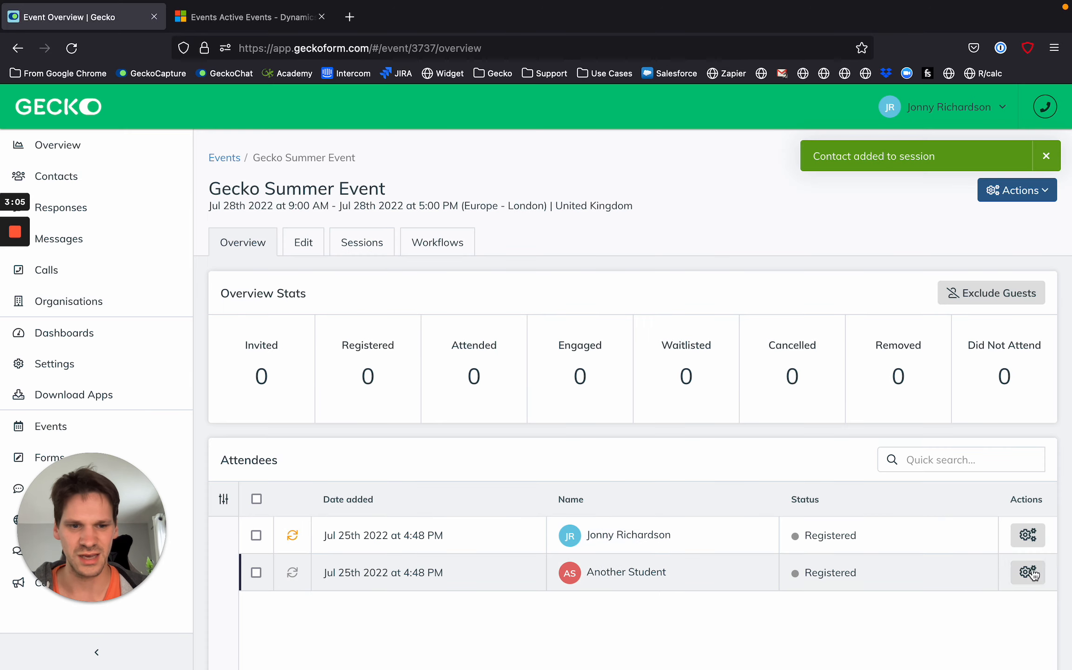
# Add the second listed attendee to Session B, 28 Jul 2022 1:00 PM to 4:00 PM, with status Registered.
pyautogui.click(1029, 574)
pyautogui.scroll(-2, 947, 608)
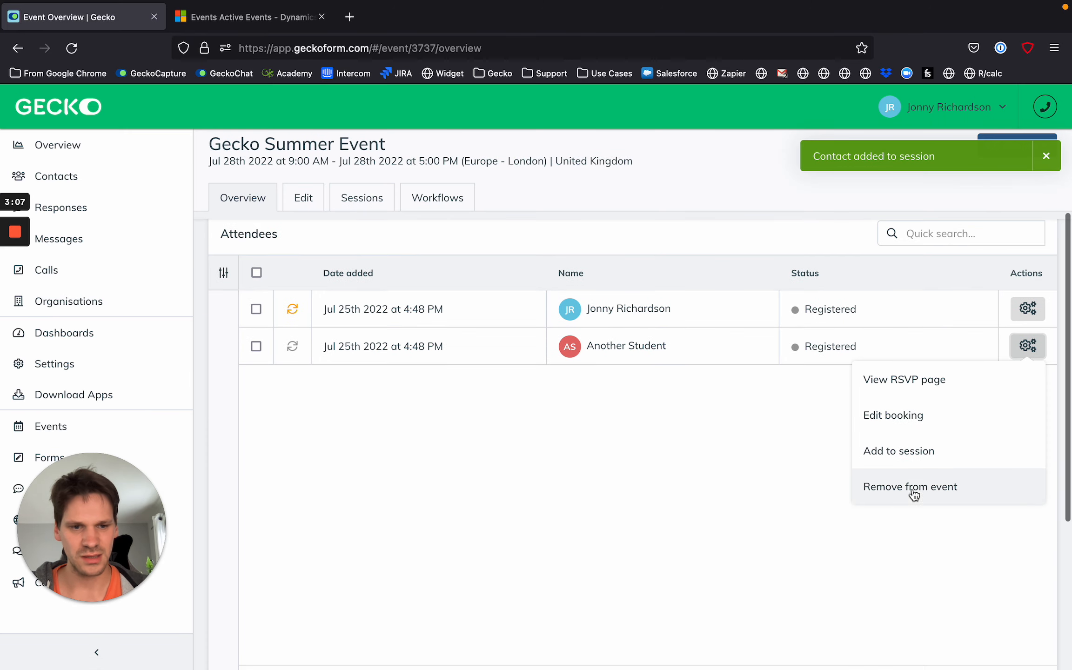
pyautogui.click(918, 452)
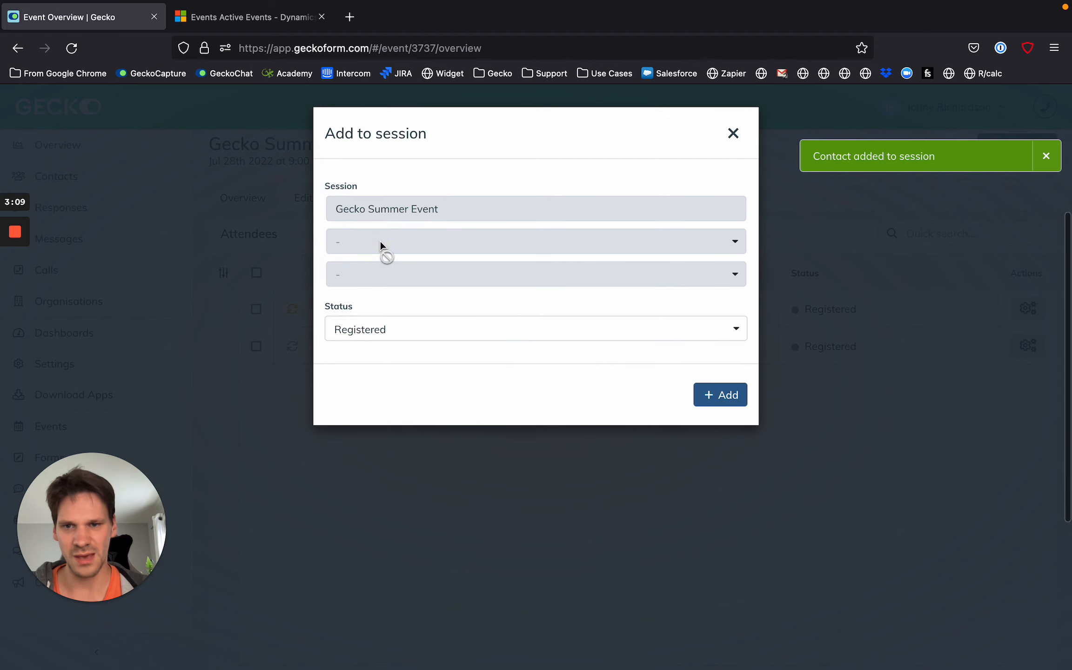
pyautogui.click(372, 243)
pyautogui.click(379, 312)
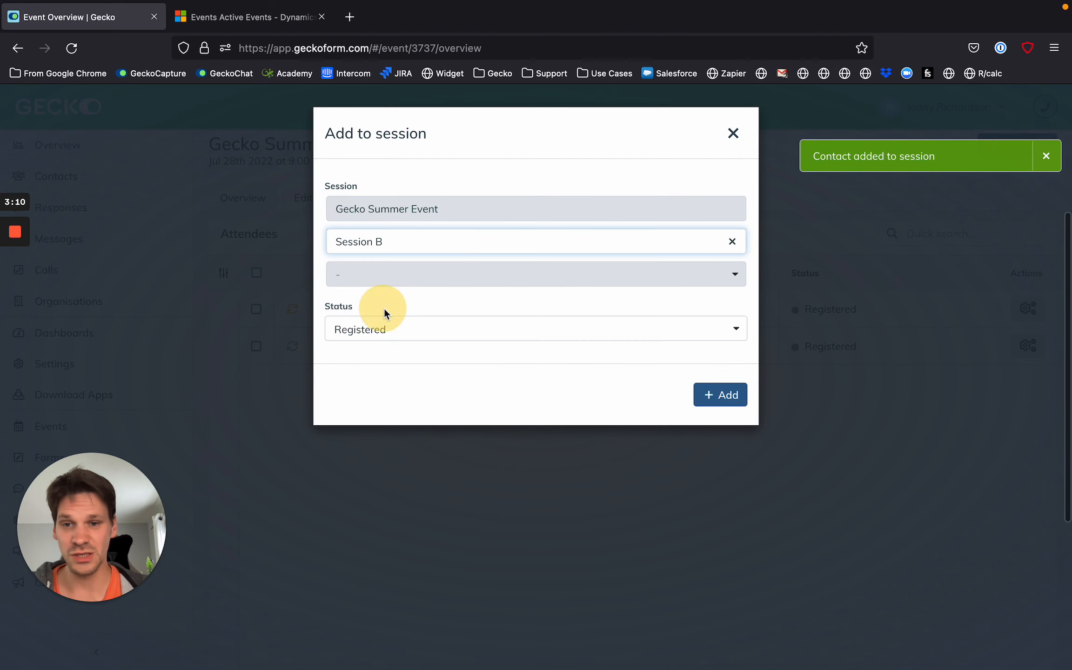
pyautogui.click(739, 401)
pyautogui.click(1045, 159)
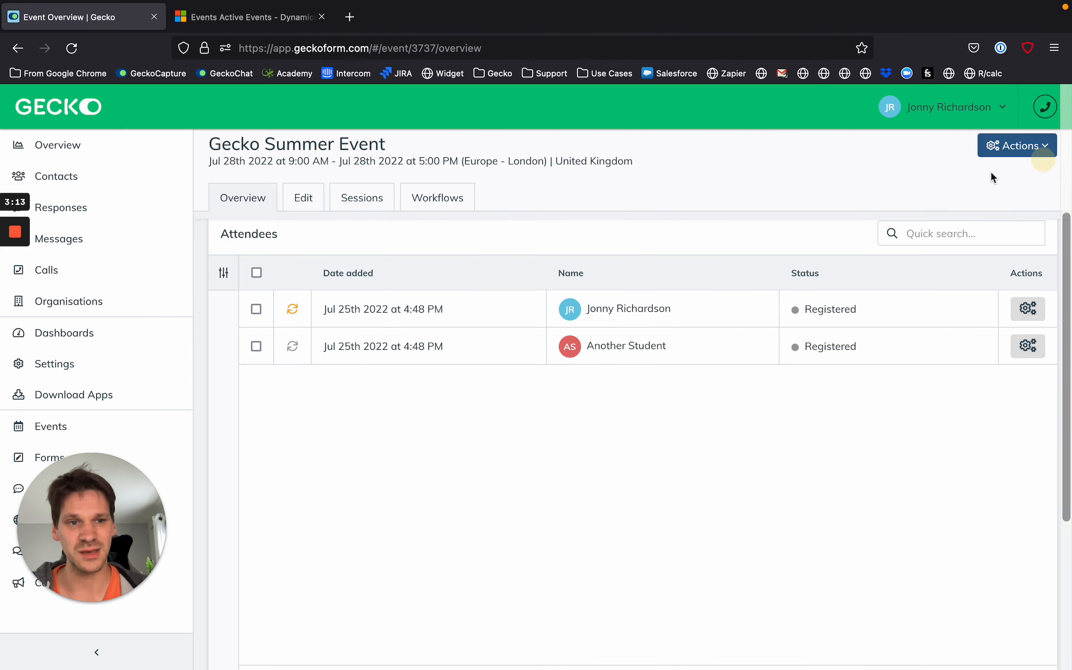
# Review the event's sessions and their attendee numbers, and return to the event overview.
pyautogui.click(362, 197)
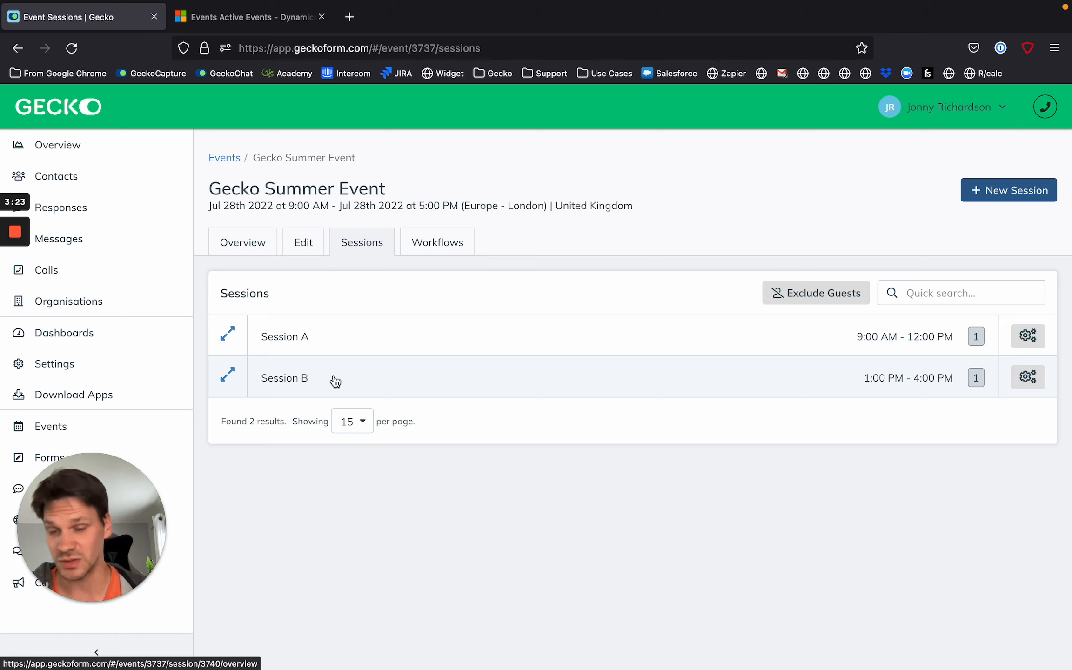
pyautogui.doubleClick(293, 181)
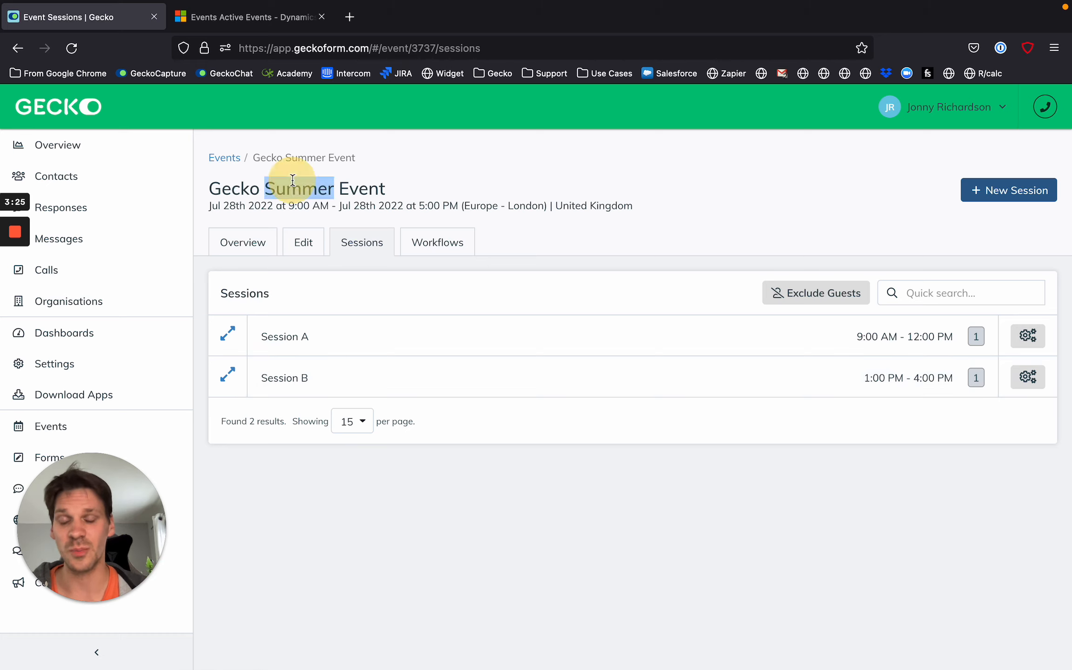
pyautogui.click(292, 180)
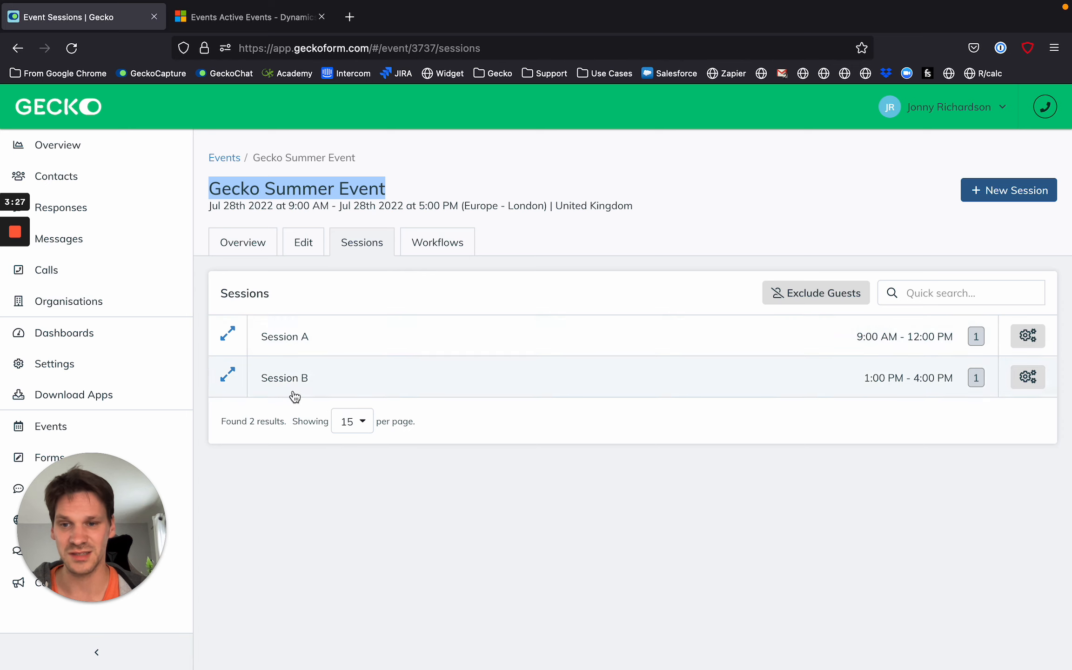
pyautogui.click(247, 242)
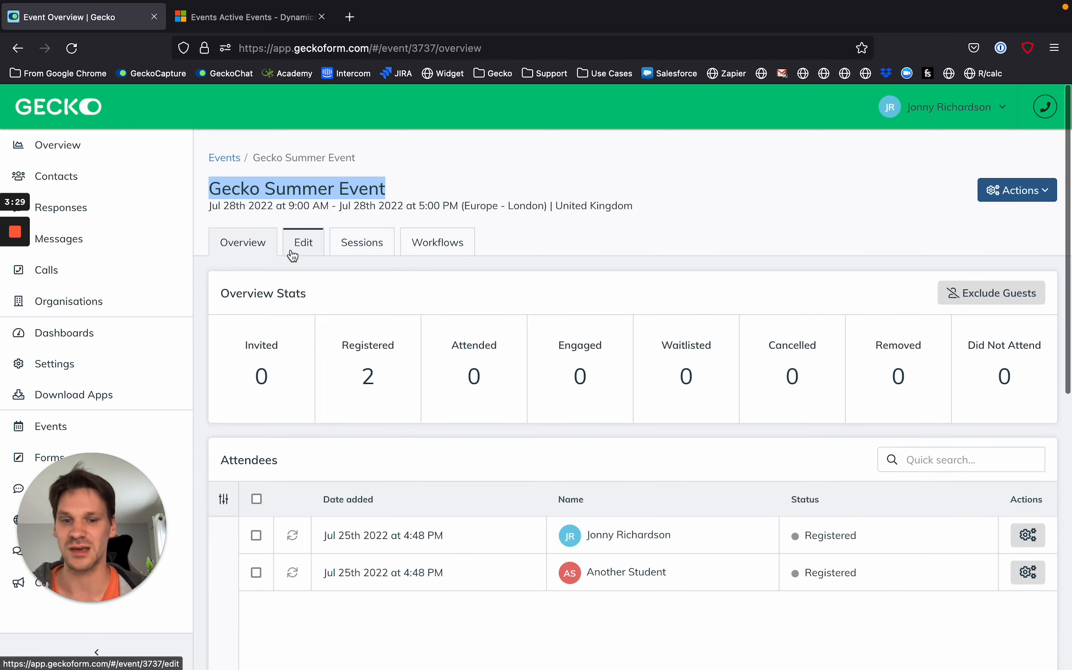
# Turn on syncing to Dynamics (ClickDimensions) in the event's advanced settings and save the event.
pyautogui.click(300, 246)
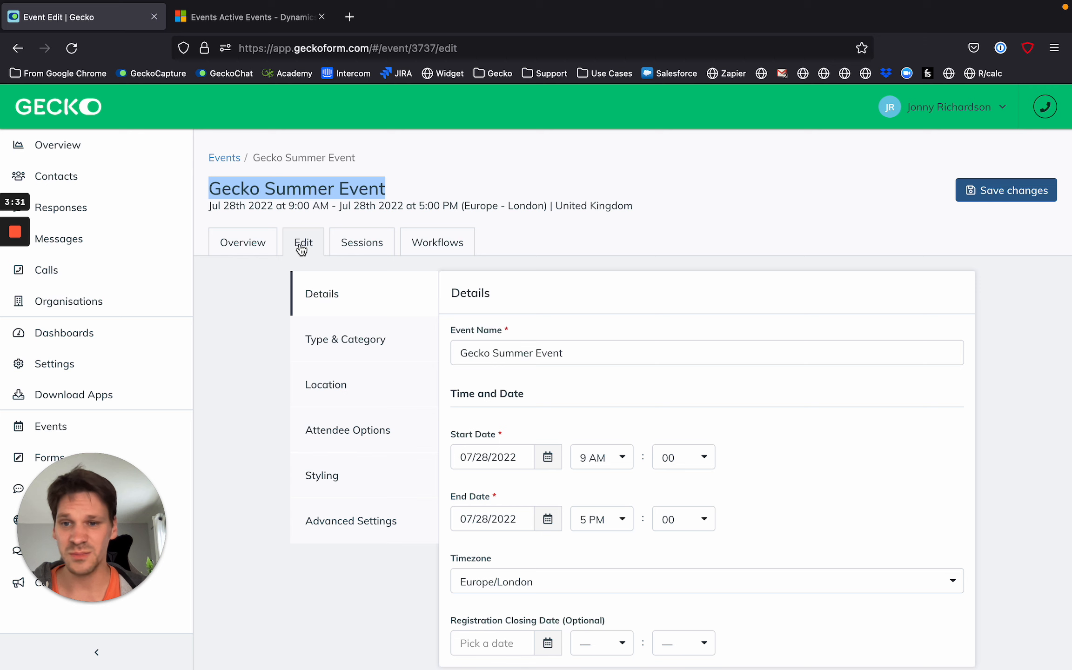
pyautogui.scroll(-1, 301, 354)
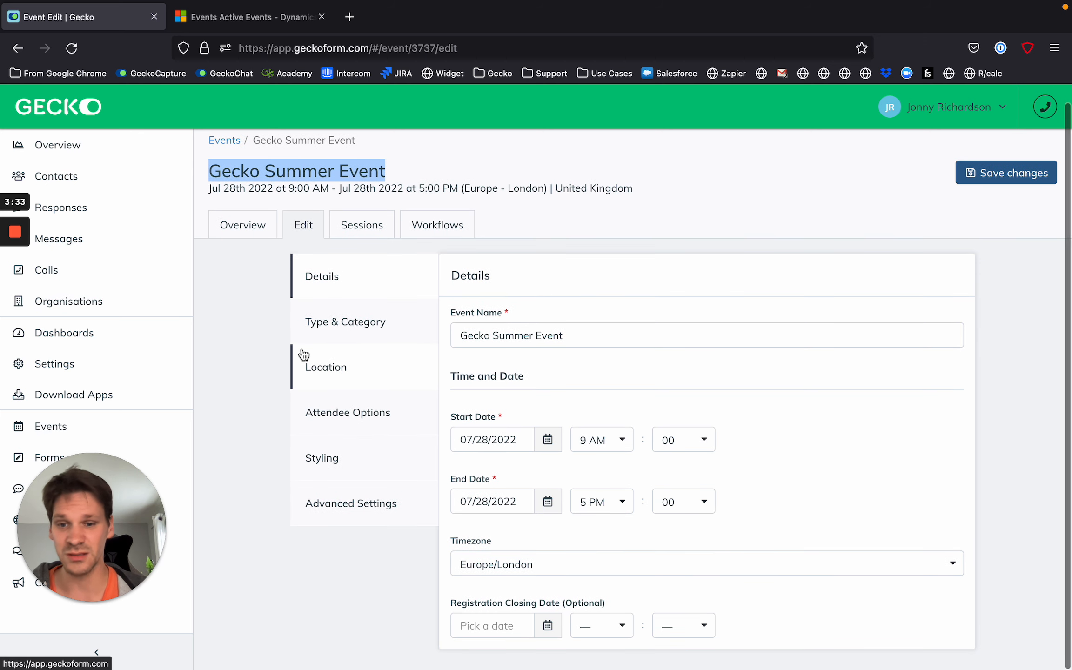
pyautogui.click(389, 520)
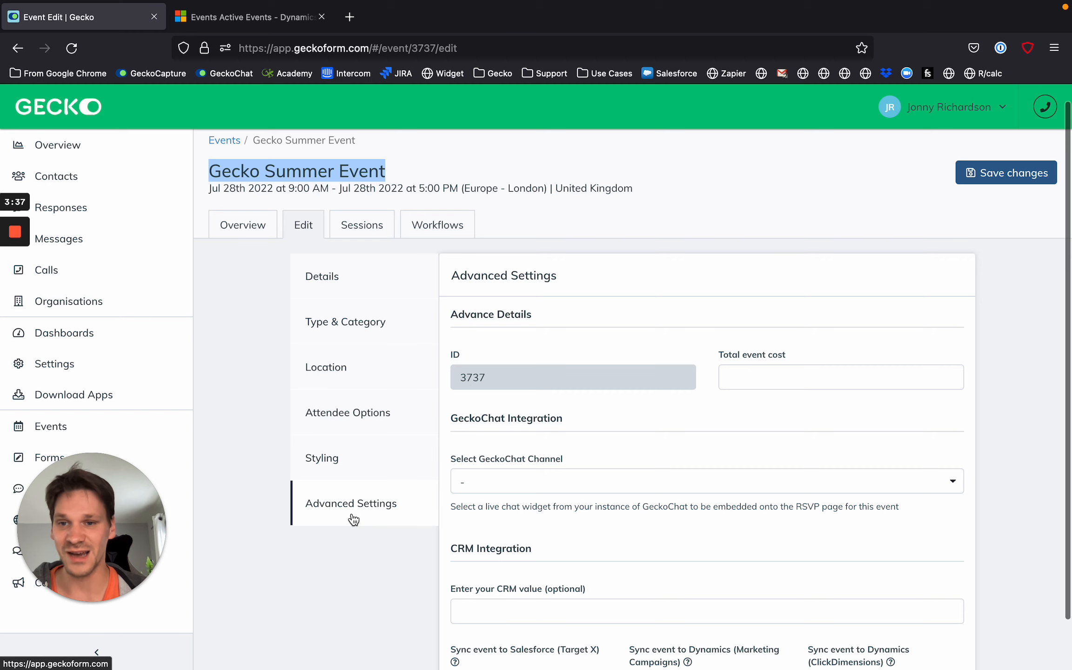
pyautogui.scroll(-3, 383, 336)
pyautogui.scroll(5, 841, 572)
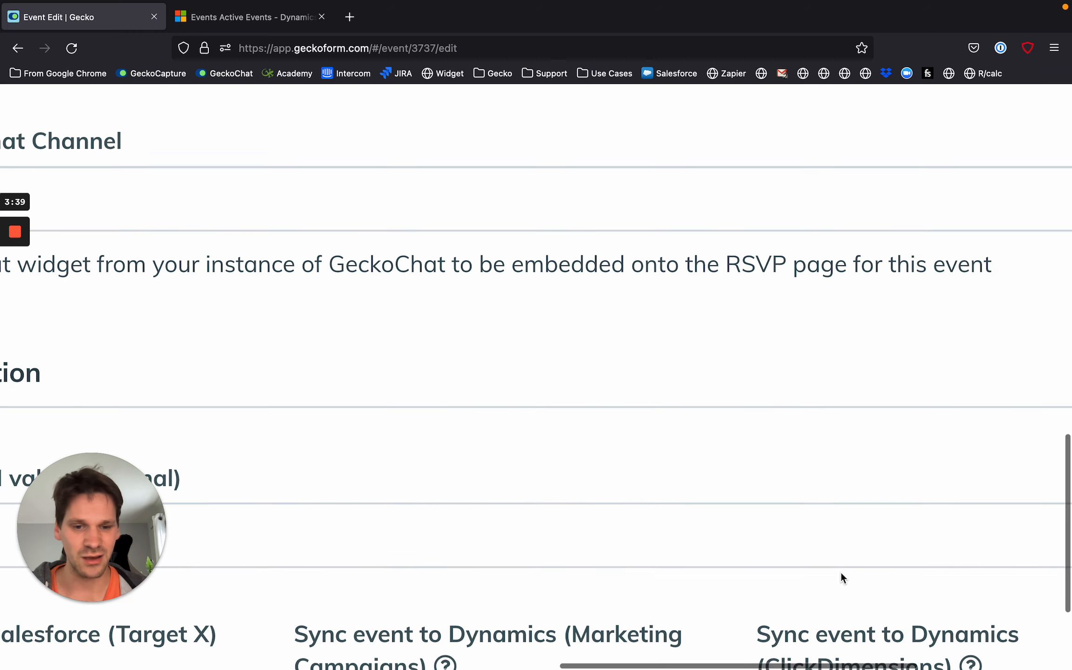
pyautogui.scroll(-5, 788, 599)
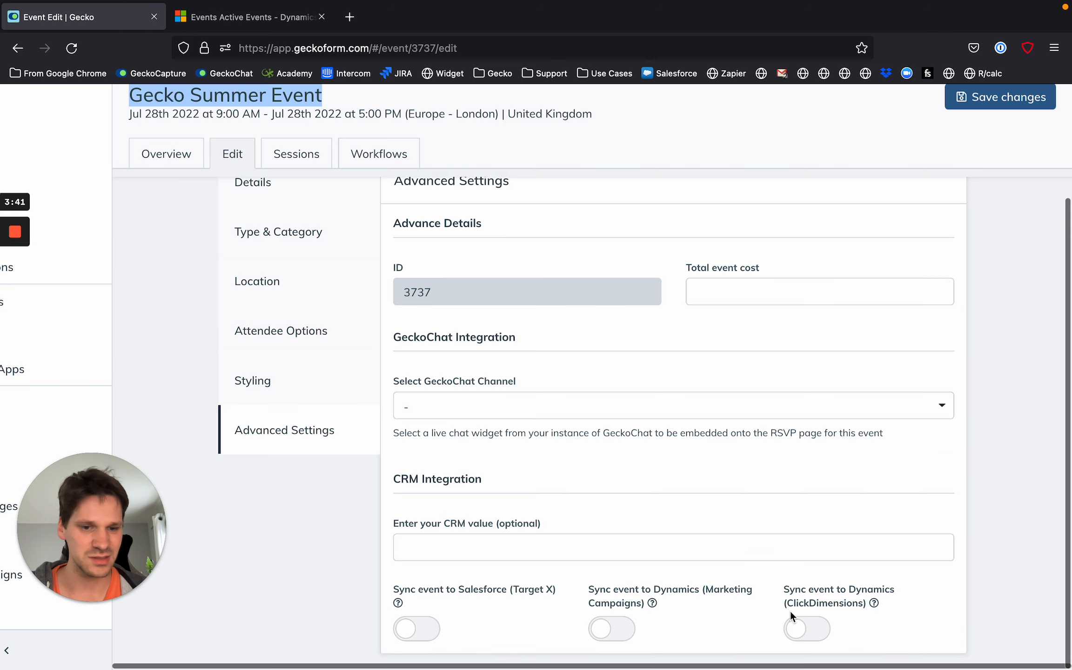
pyautogui.click(802, 628)
pyautogui.scroll(5, 1039, 396)
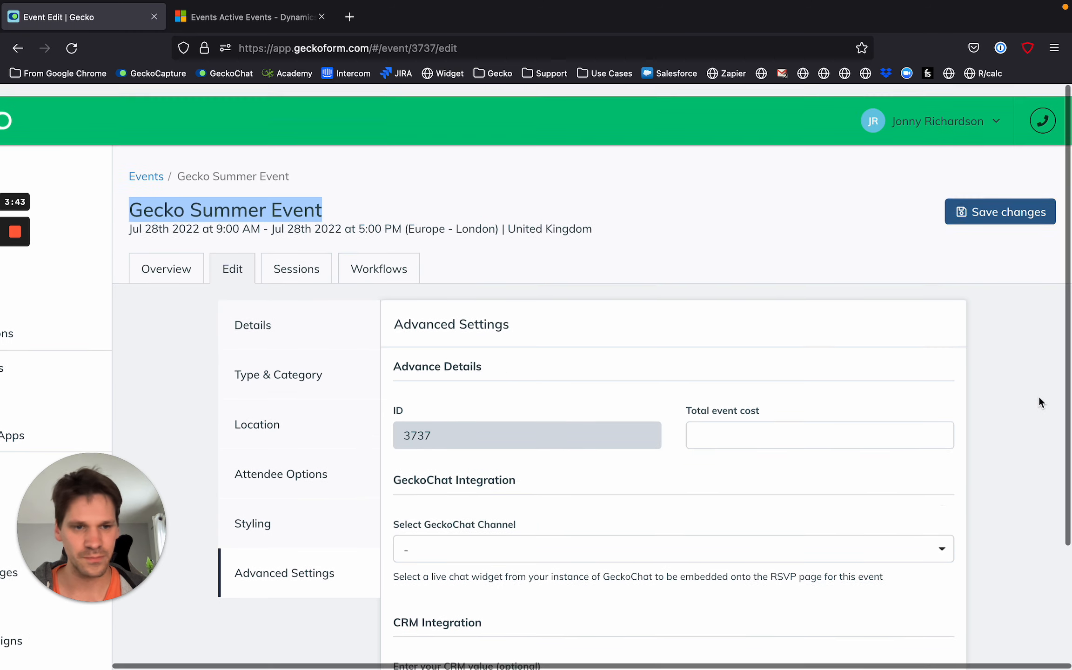
pyautogui.click(991, 199)
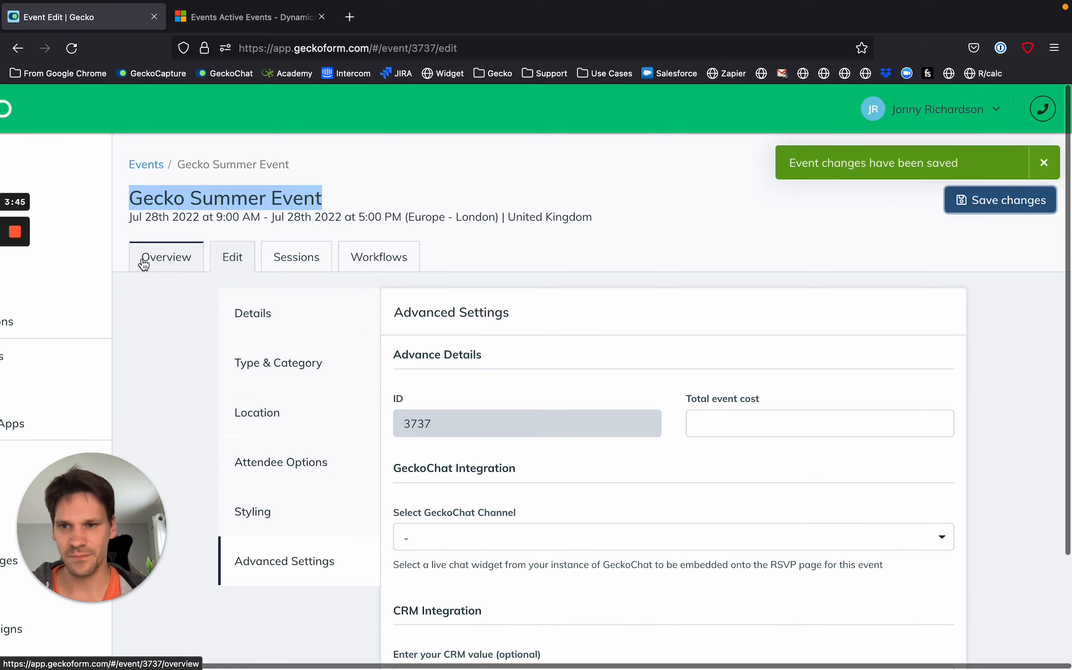
# Try to sync the event manually from its overview and reload the page to check the attendees' sync status.
pyautogui.click(168, 254)
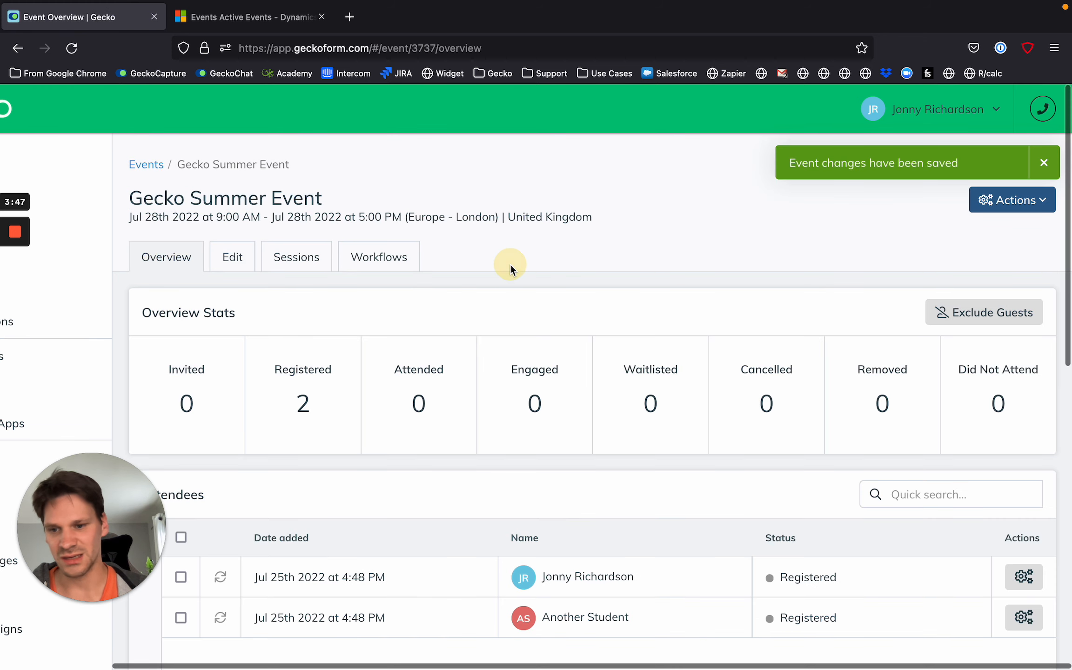
pyautogui.press('super+r')
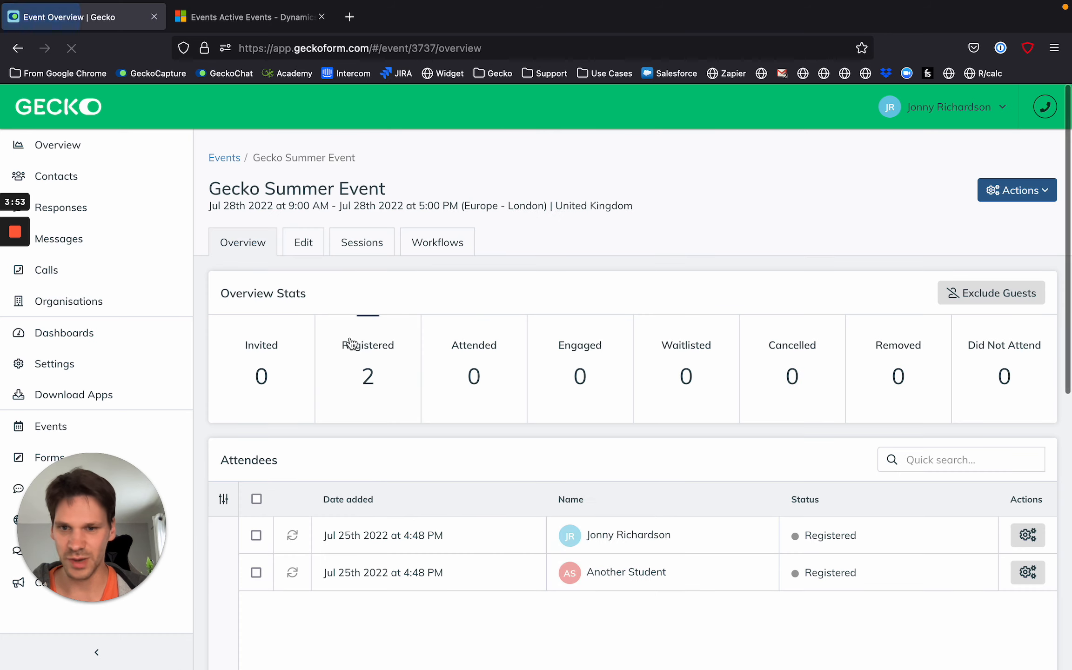
pyautogui.click(1017, 191)
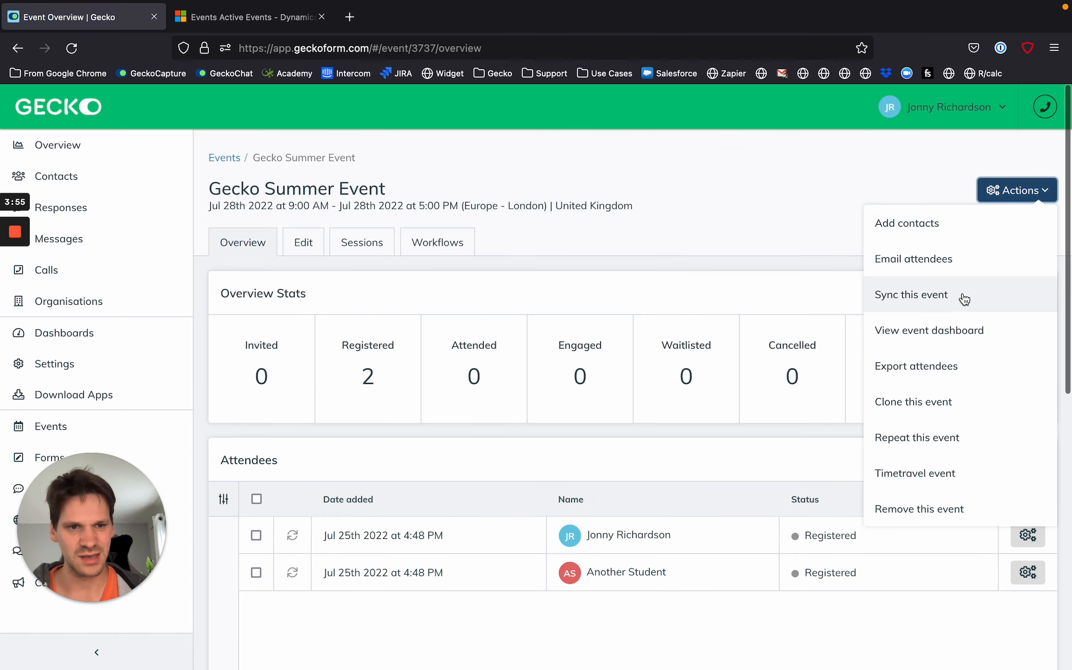
pyautogui.click(965, 299)
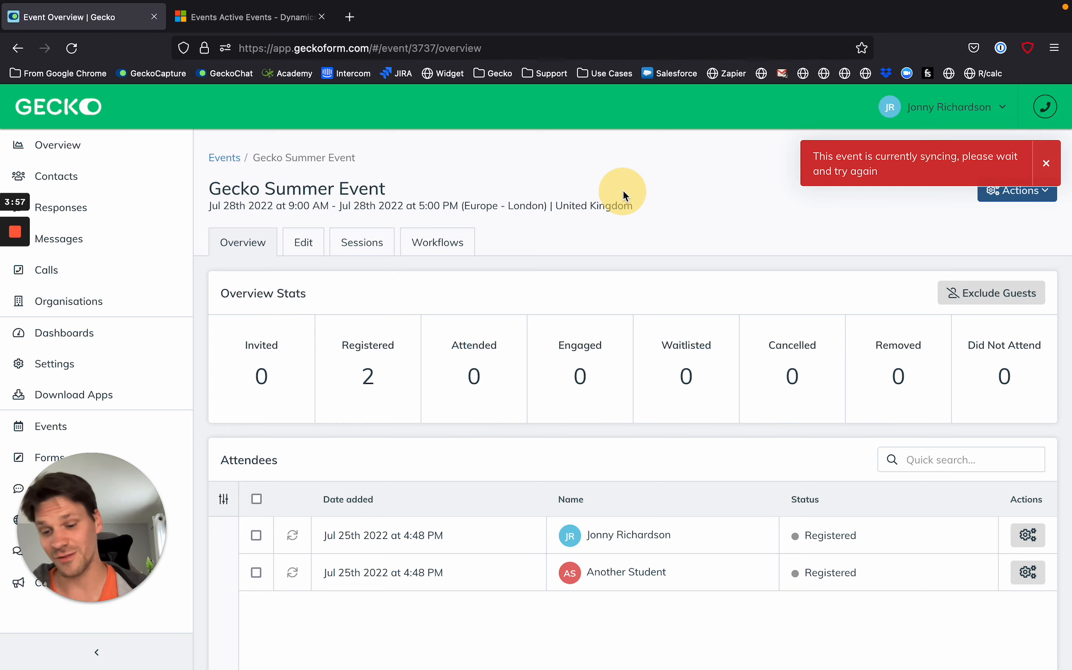
pyautogui.press('super+r')
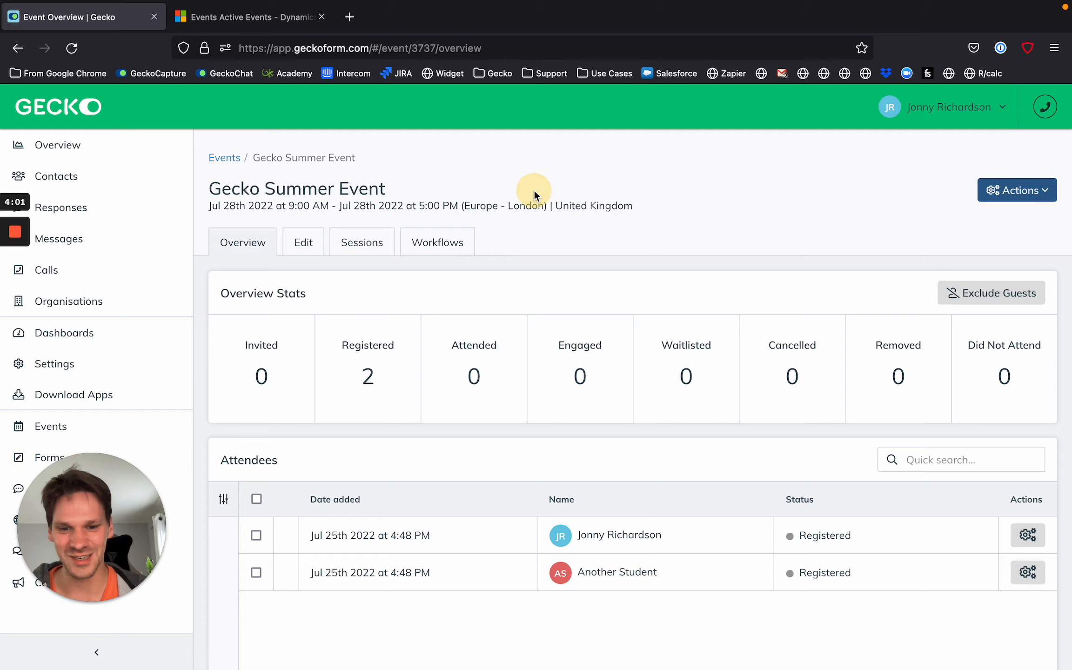
pyautogui.press('super+r')
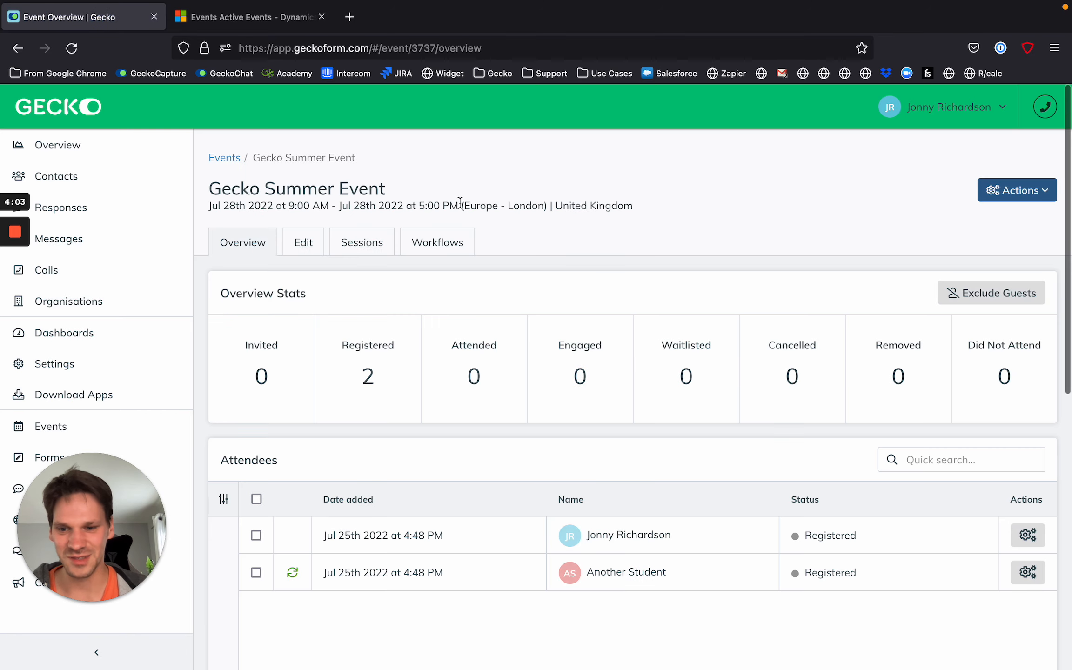
# Switch to Dynamics 365 and reload the Events list under Event Management in the ClickDimensions area.
pyautogui.click(251, 17)
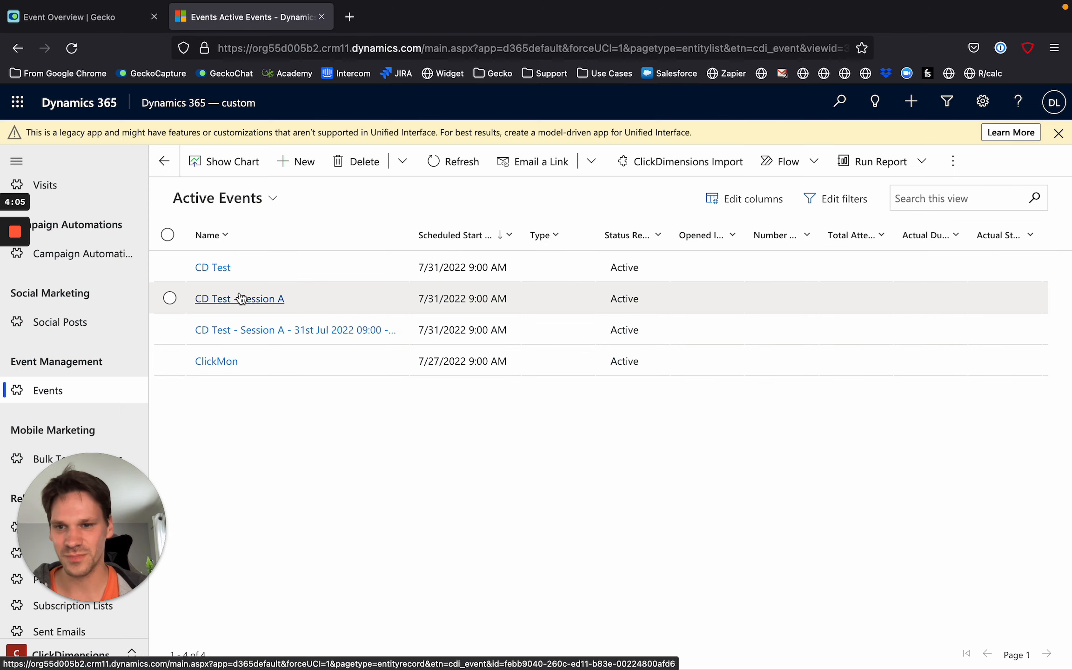
pyautogui.scroll(5, 53, 265)
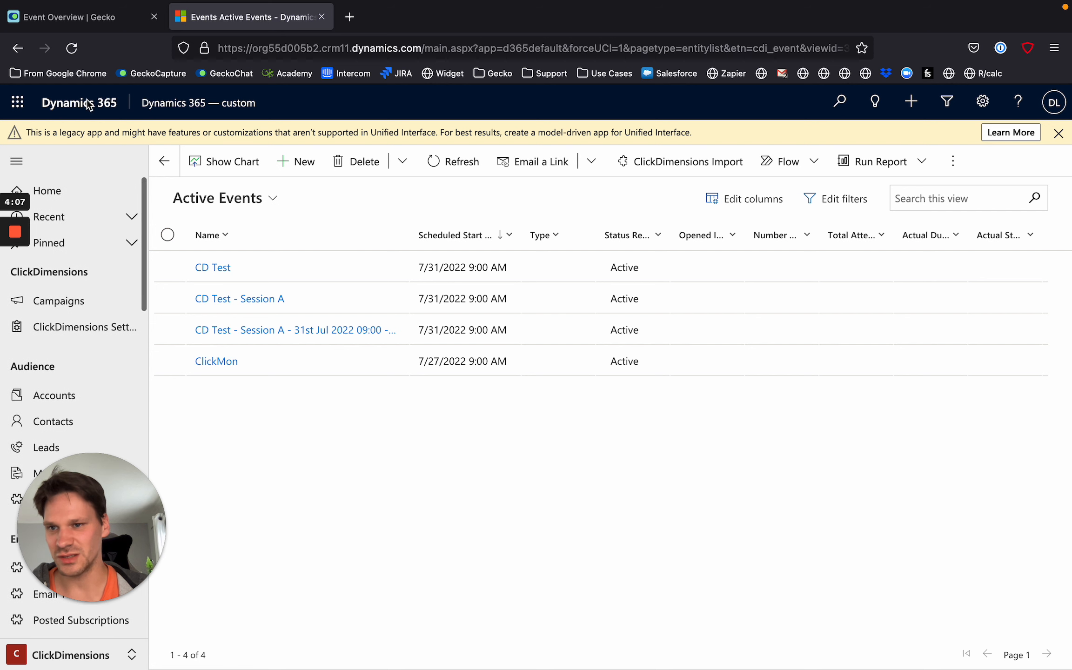
pyautogui.moveTo(61, 503); pyautogui.dragTo(615, 512)
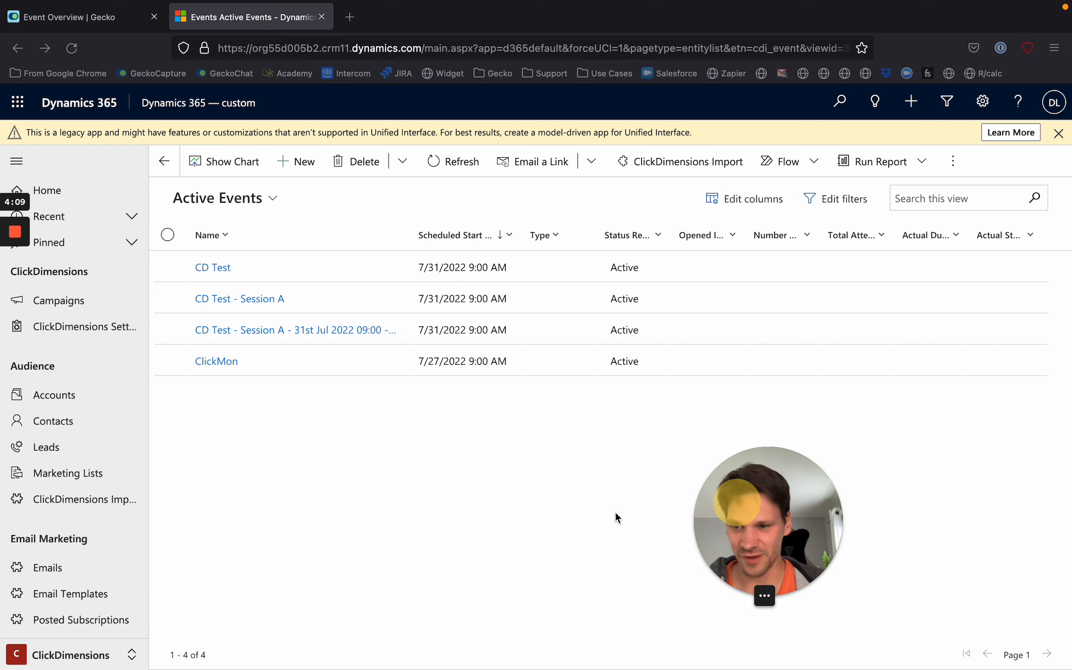
pyautogui.click(84, 654)
pyautogui.click(69, 605)
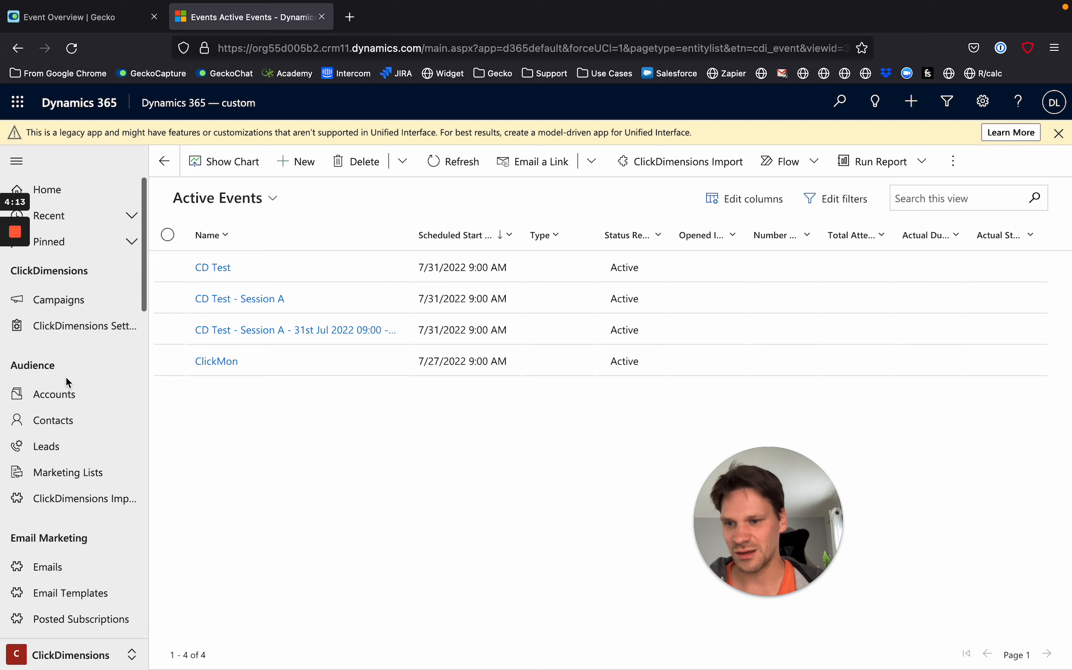
pyautogui.scroll(-3, 66, 379)
pyautogui.scroll(-10, 67, 382)
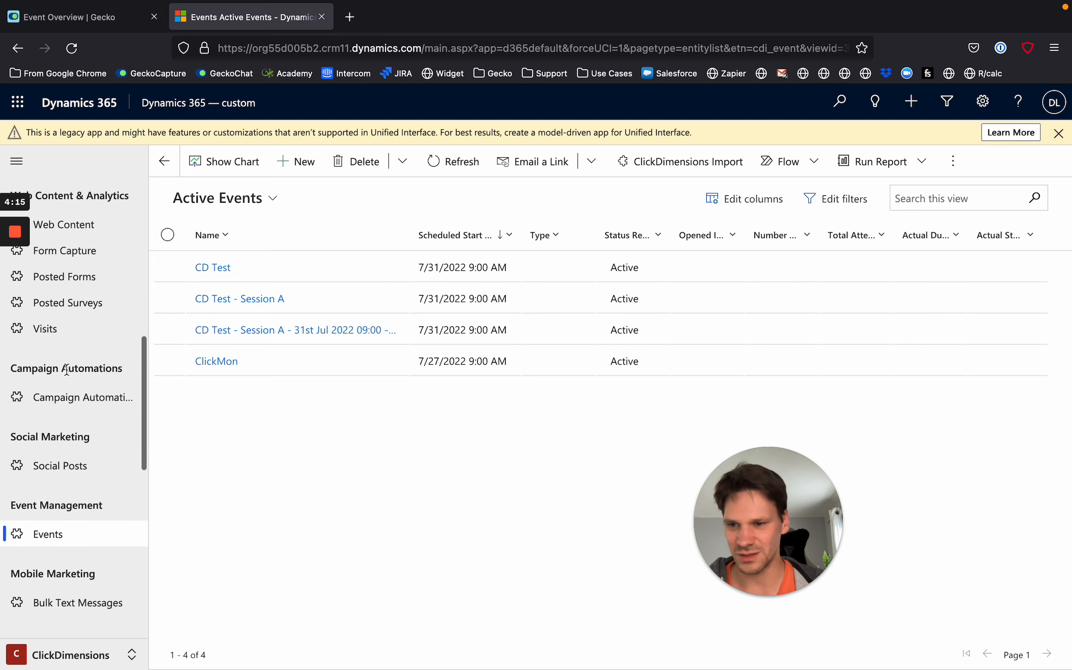
pyautogui.click(53, 413)
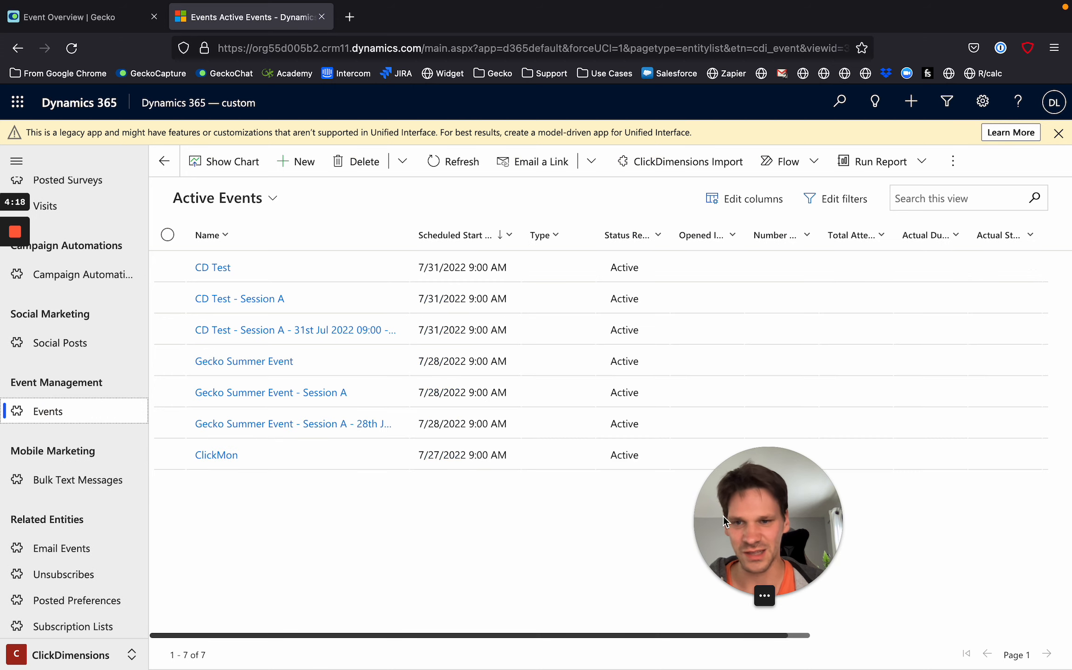
pyautogui.moveTo(749, 491); pyautogui.dragTo(17, 516)
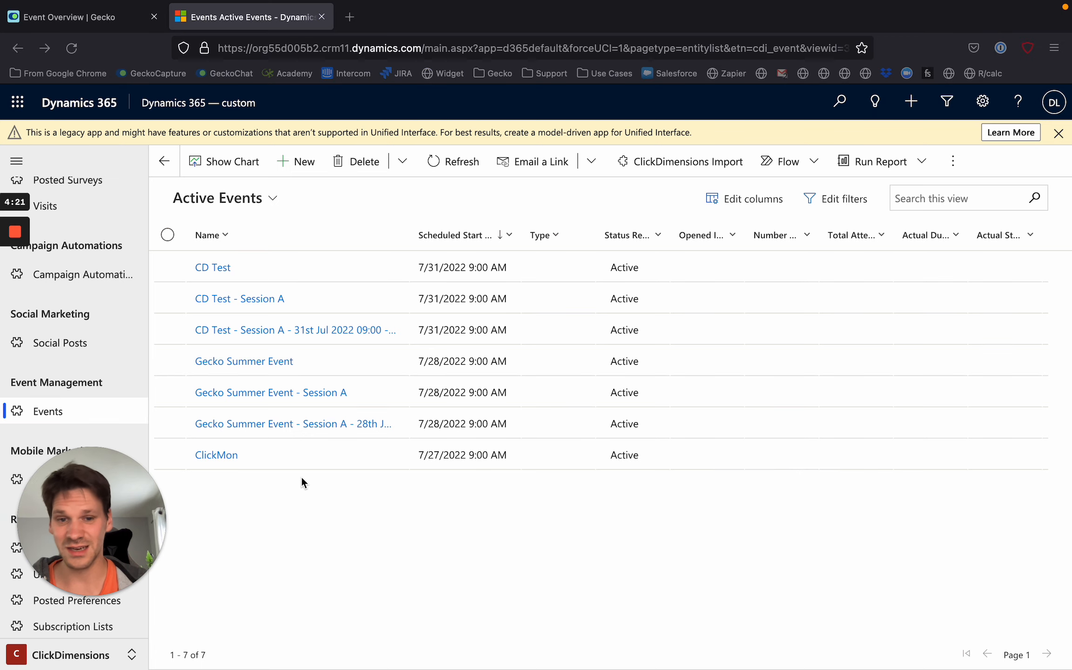
# Examine the Gecko Summer Event and its session records in the Active Events list.
pyautogui.scroll(5, 305, 526)
pyautogui.scroll(2, 305, 526)
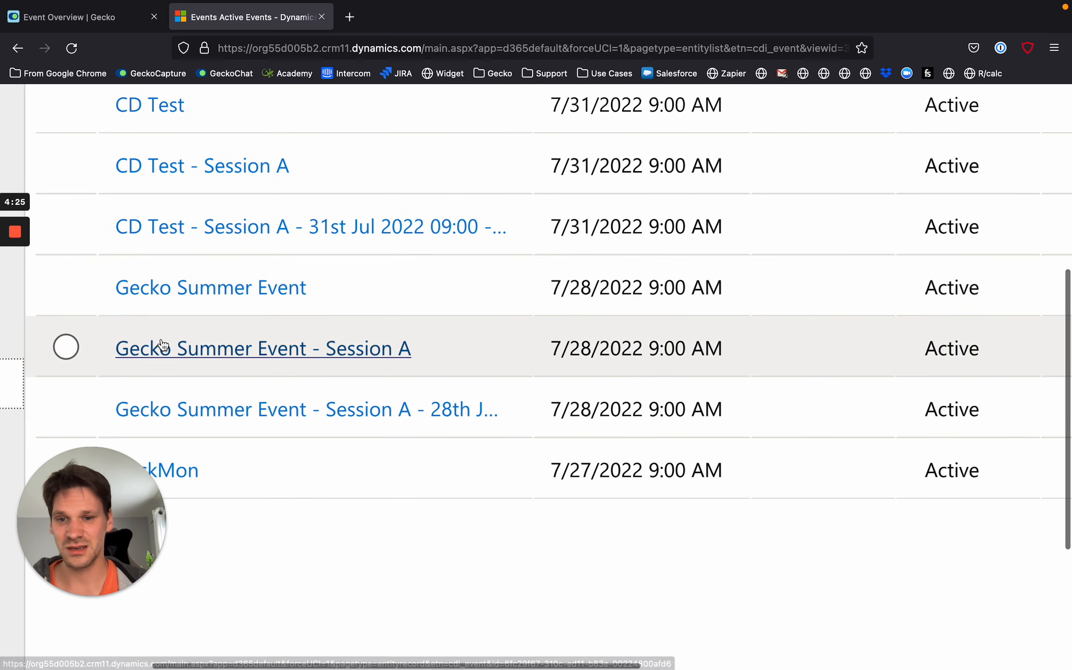
pyautogui.scroll(-5, 349, 345)
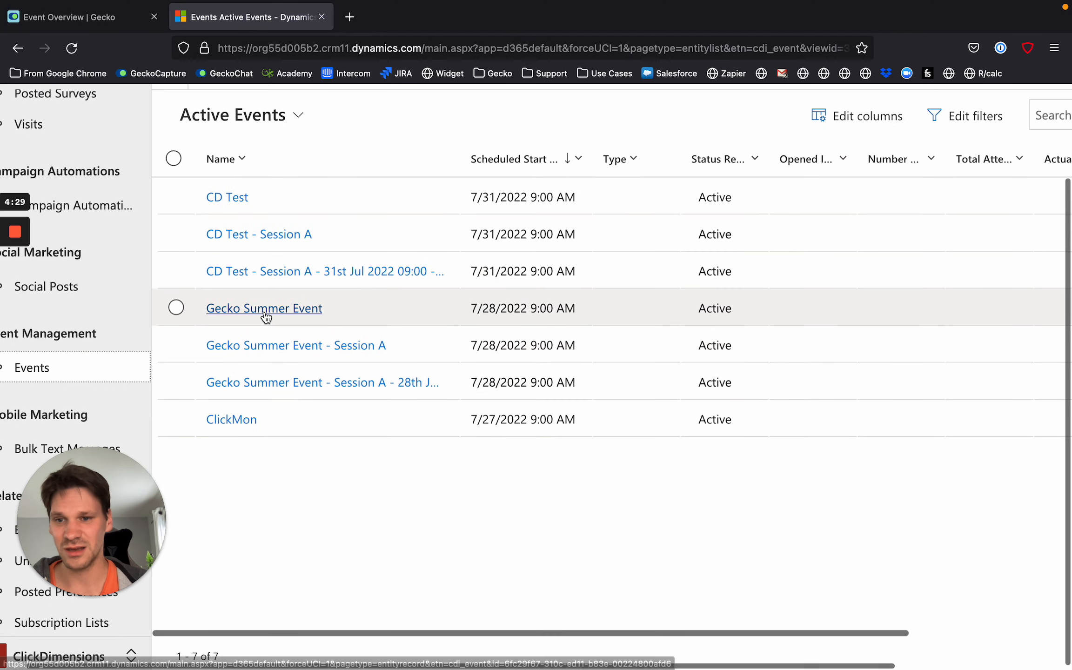
# Open the Gecko Summer Event record, check its general details and Parent Event field, and return to the Active Events list.
pyautogui.click(248, 315)
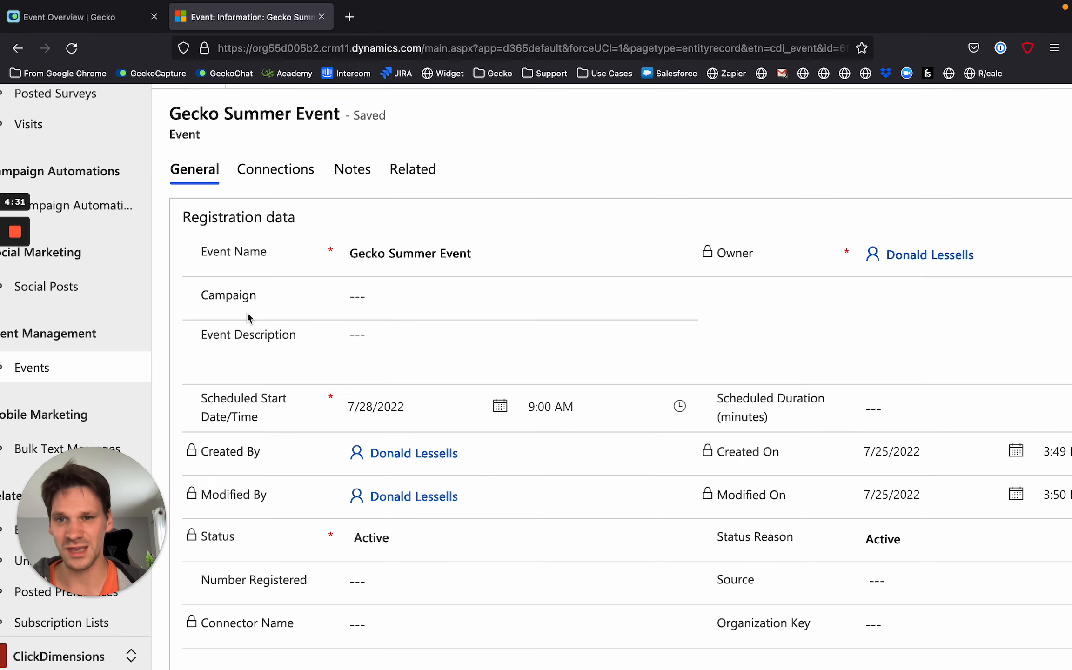
pyautogui.scroll(-1, 280, 449)
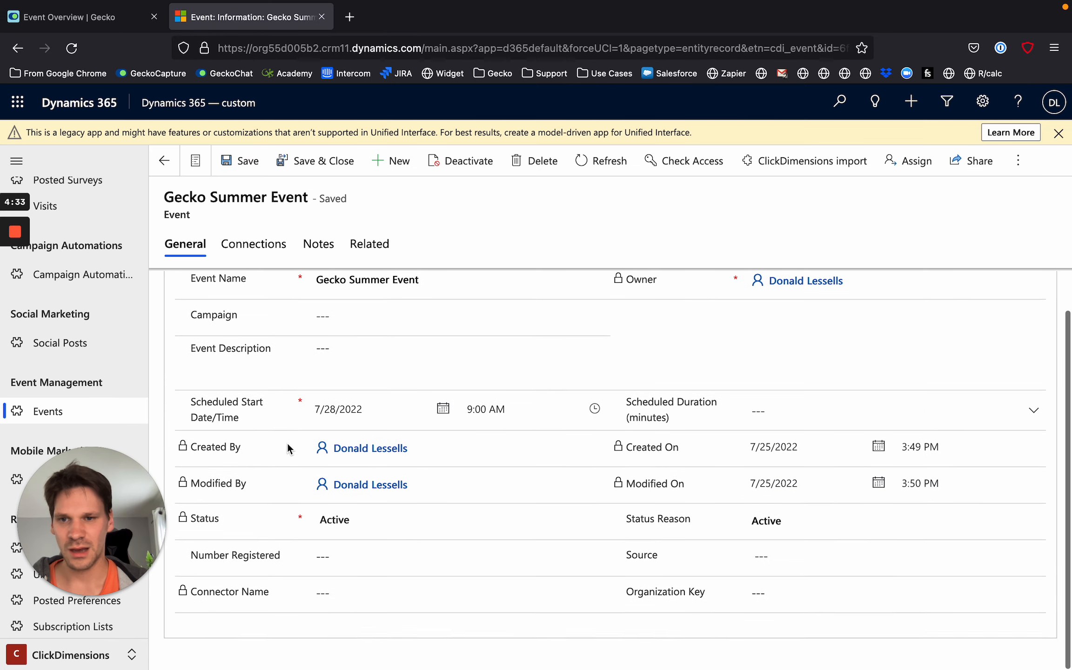
pyautogui.scroll(1, 256, 280)
pyautogui.click(242, 249)
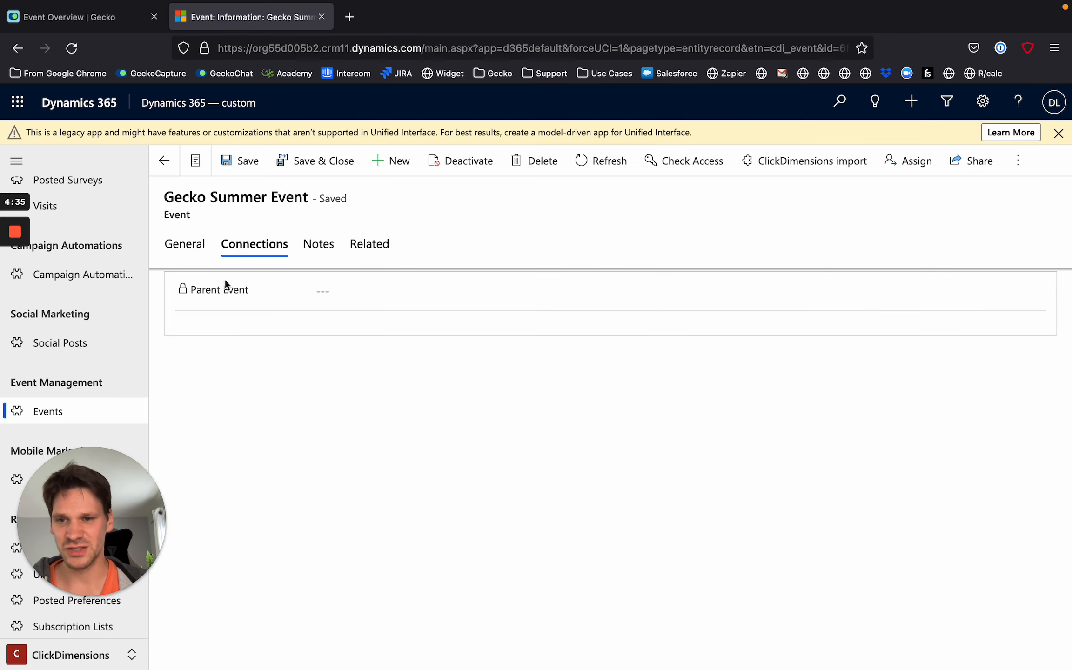
pyautogui.hscroll(-5, 261, 348)
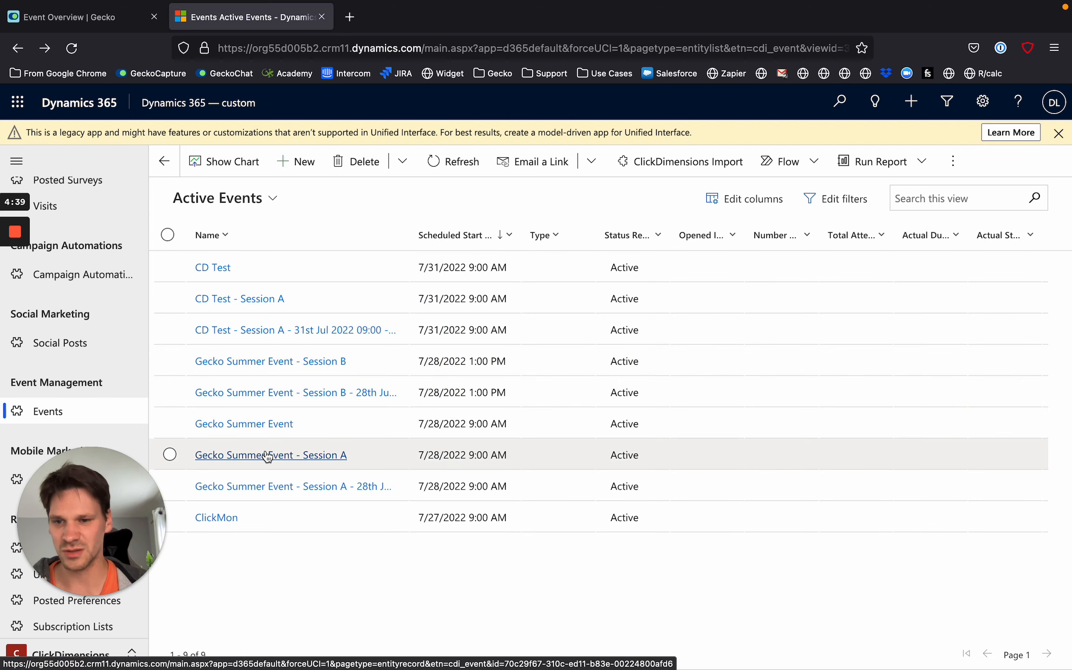
# Check the Parent Event connection of the Gecko Summer Event - Session A record and return to the events list.
pyautogui.click(266, 455)
pyautogui.click(255, 244)
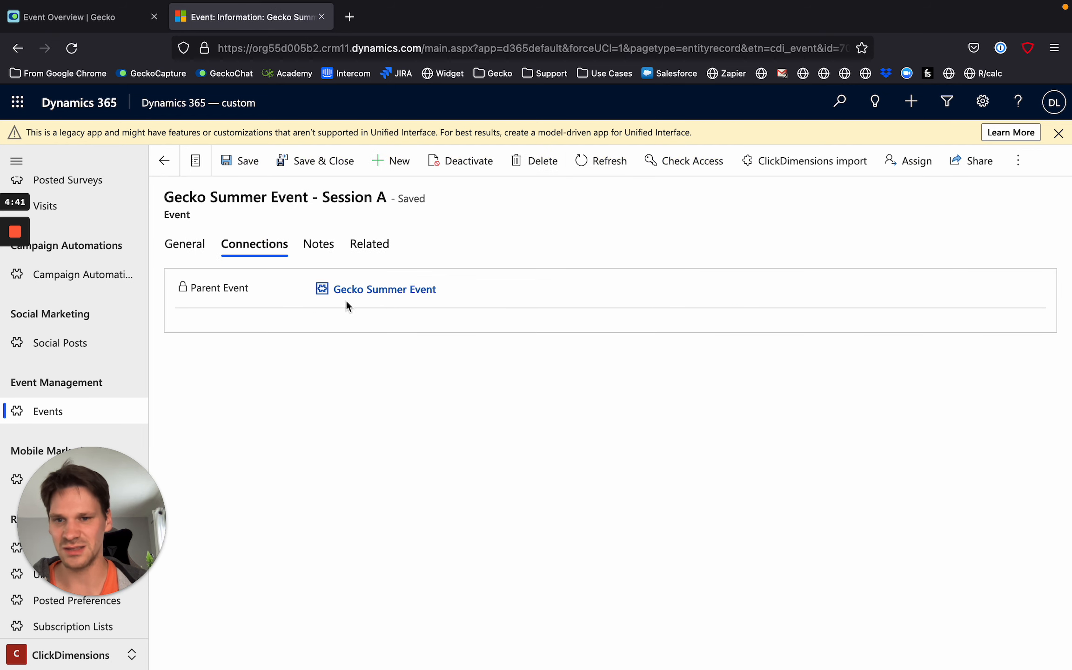
pyautogui.hscroll(-5, 328, 414)
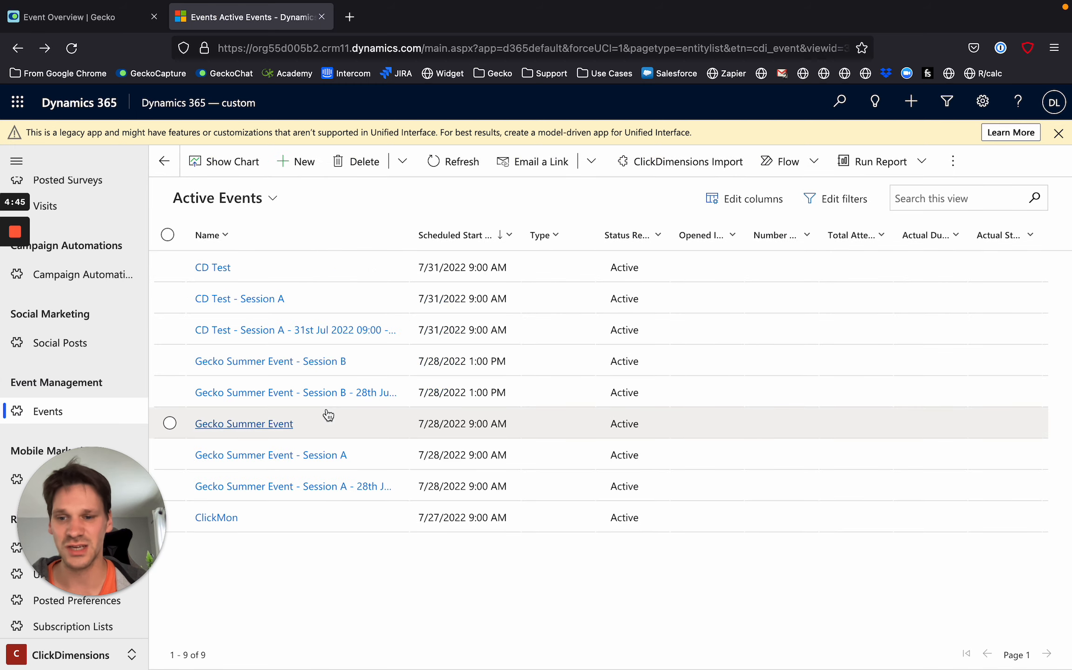
# Examine the event participations related to the main Gecko Summer Event record and return to the events list.
pyautogui.click(259, 424)
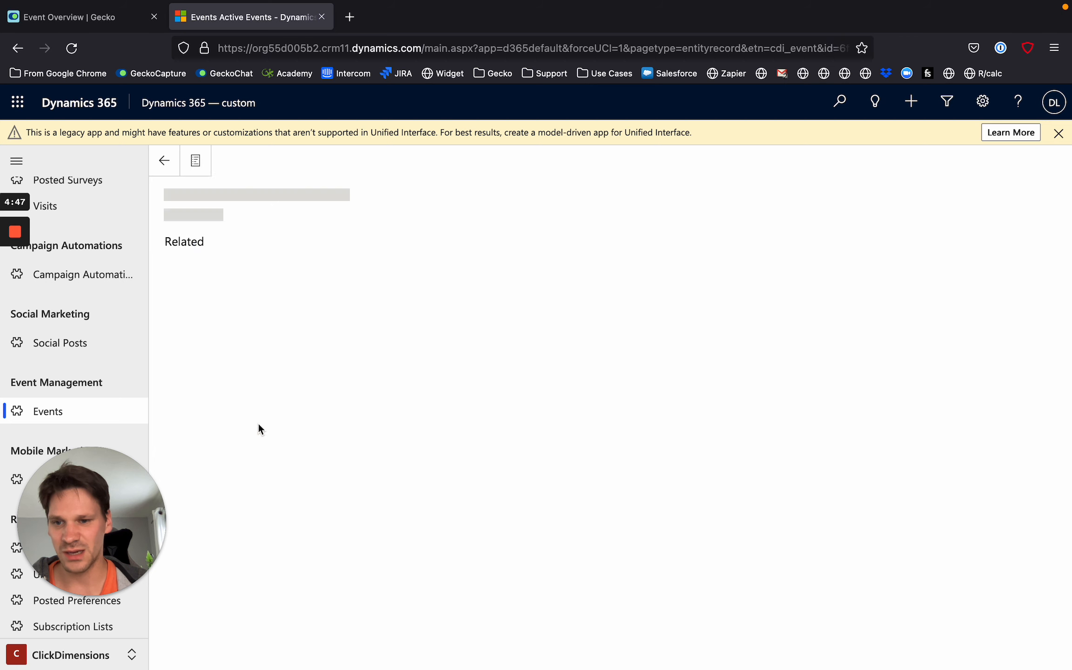
pyautogui.click(371, 251)
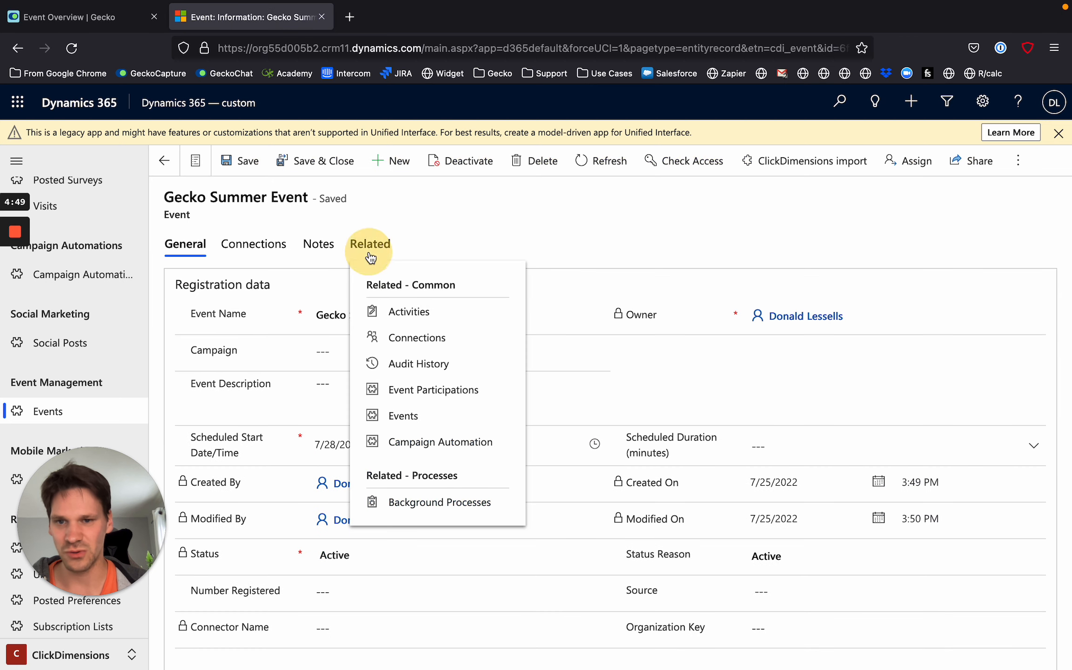
pyautogui.click(455, 391)
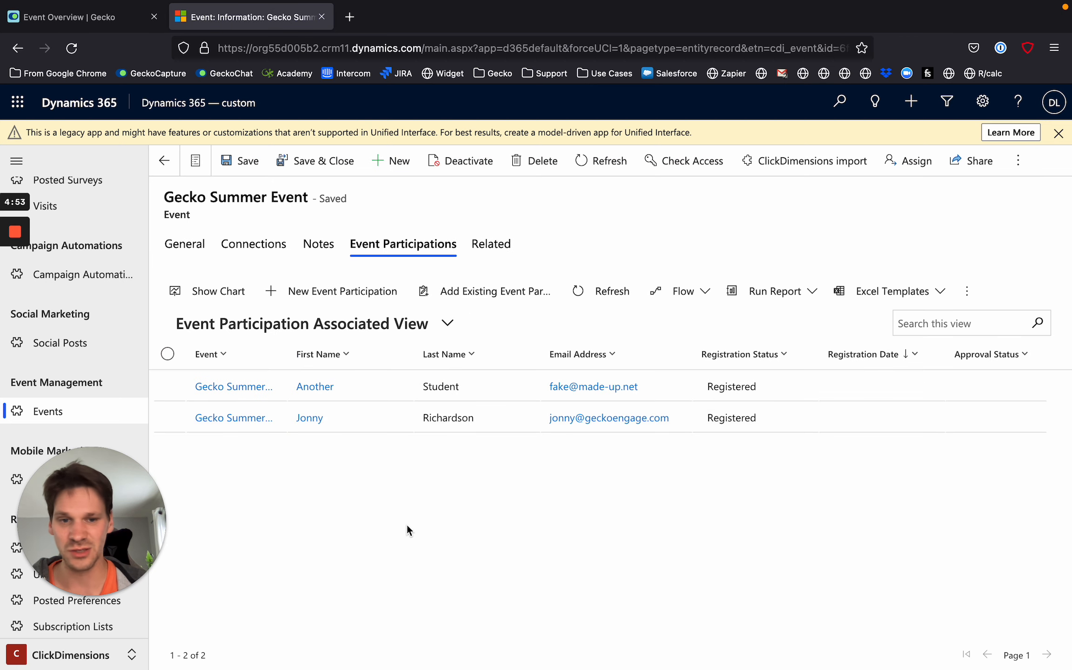
pyautogui.scroll(5, 406, 523)
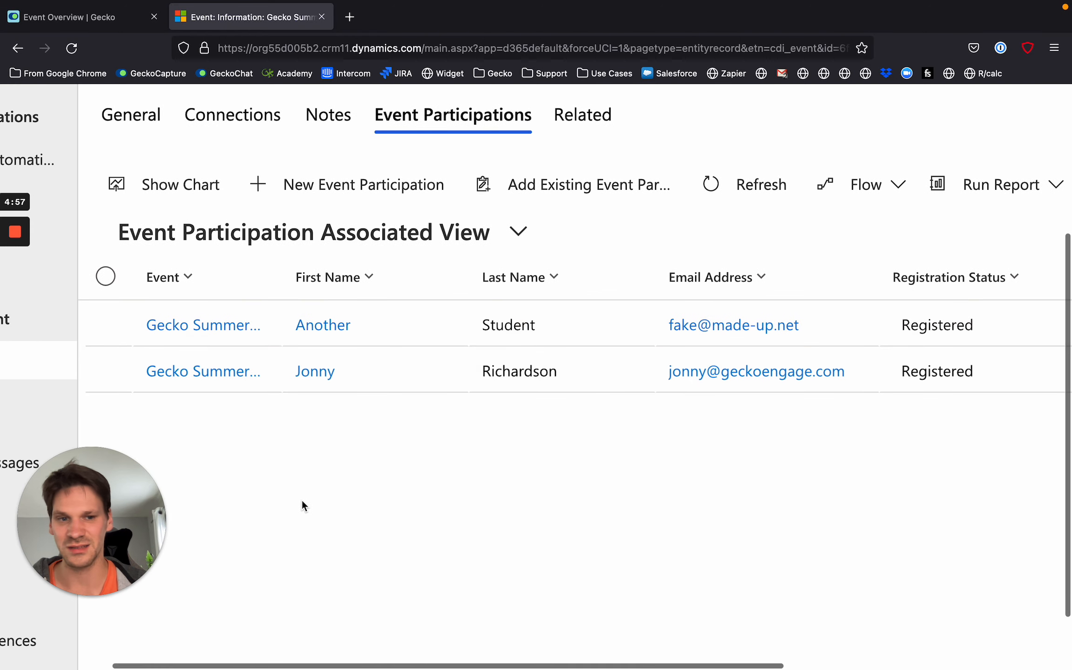
pyautogui.hotkey('ctrl', '0')
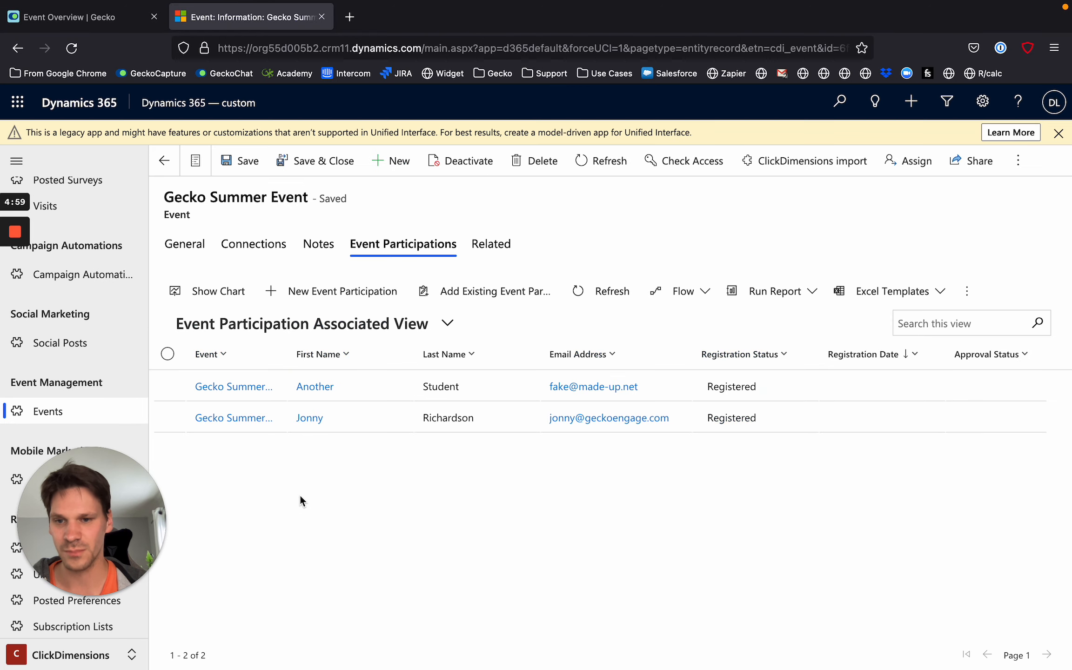
pyautogui.hscroll(-5, 300, 496)
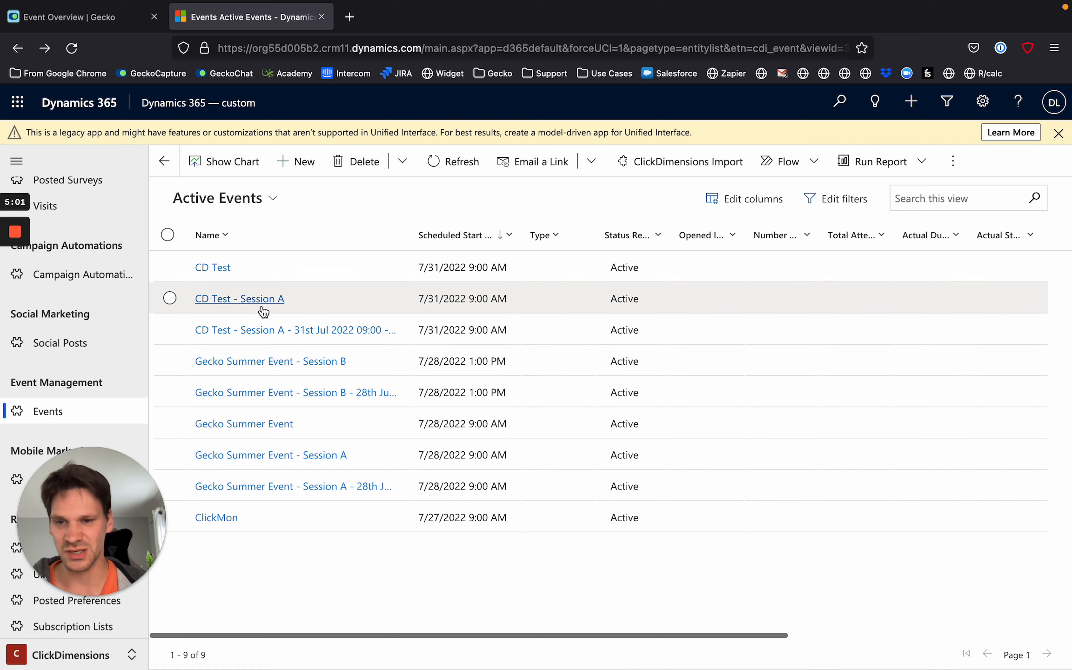
# View the event participations related to CD Test - Session A and return to the events list.
pyautogui.click(263, 311)
pyautogui.click(238, 295)
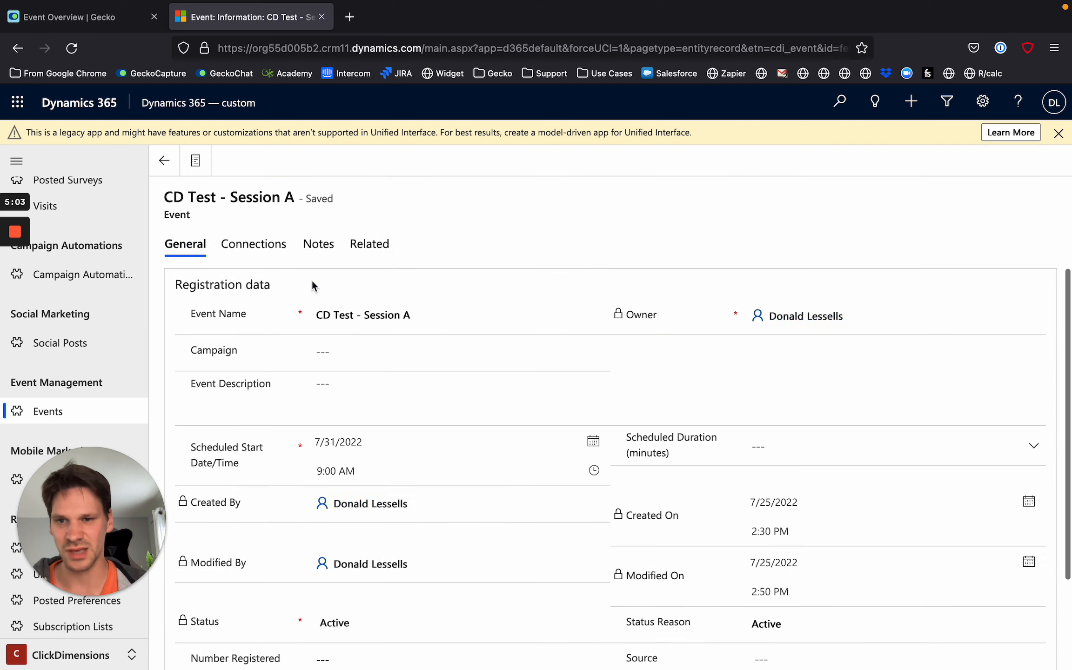
pyautogui.click(370, 242)
pyautogui.click(449, 388)
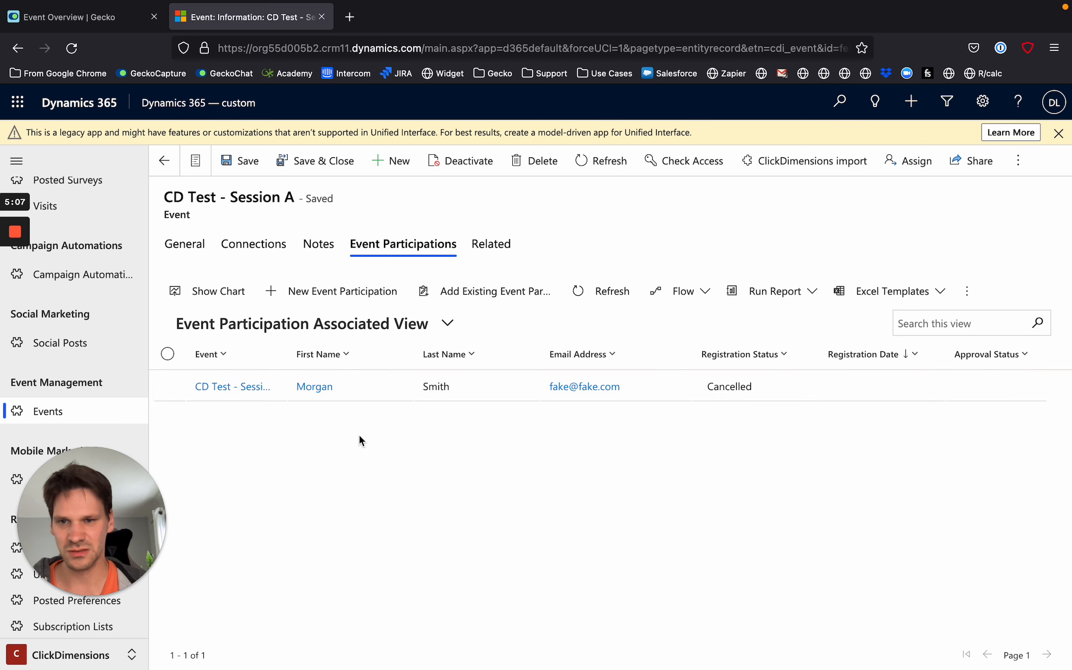
pyautogui.hscroll(-5, 358, 434)
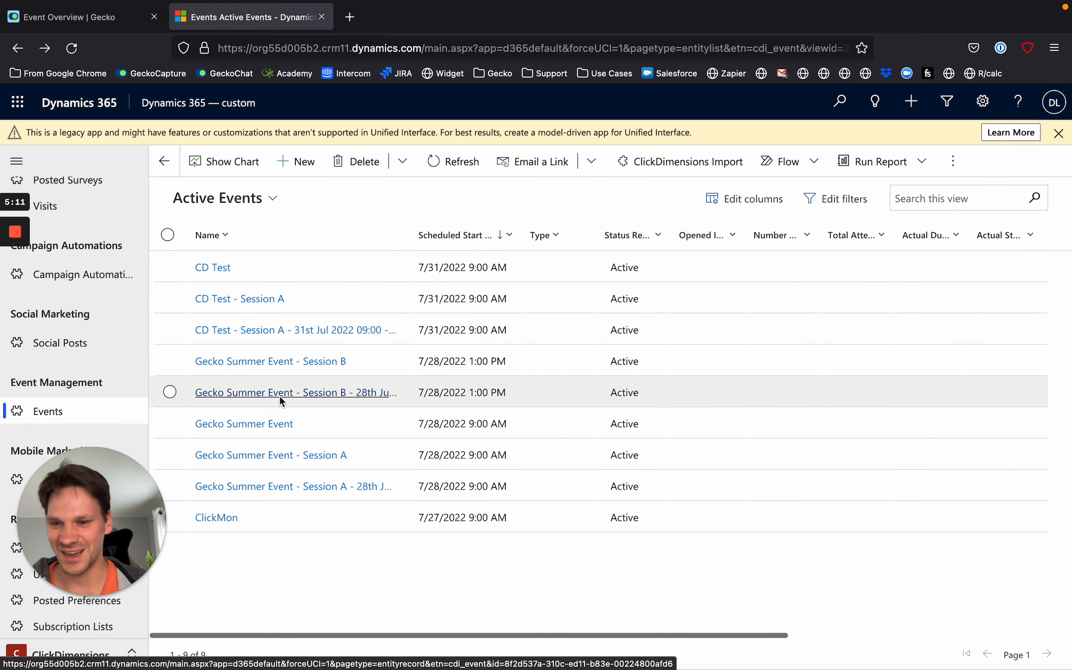
# View the event participations related to Gecko Summer Event - Session A and return to the events list.
pyautogui.click(277, 456)
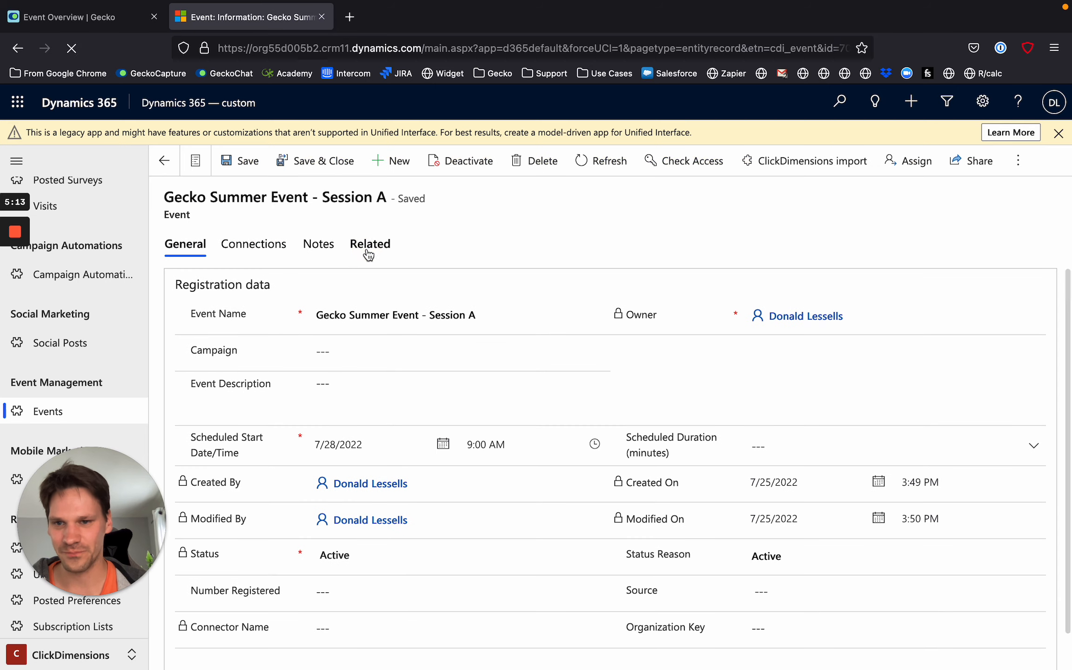
pyautogui.click(368, 246)
pyautogui.click(454, 389)
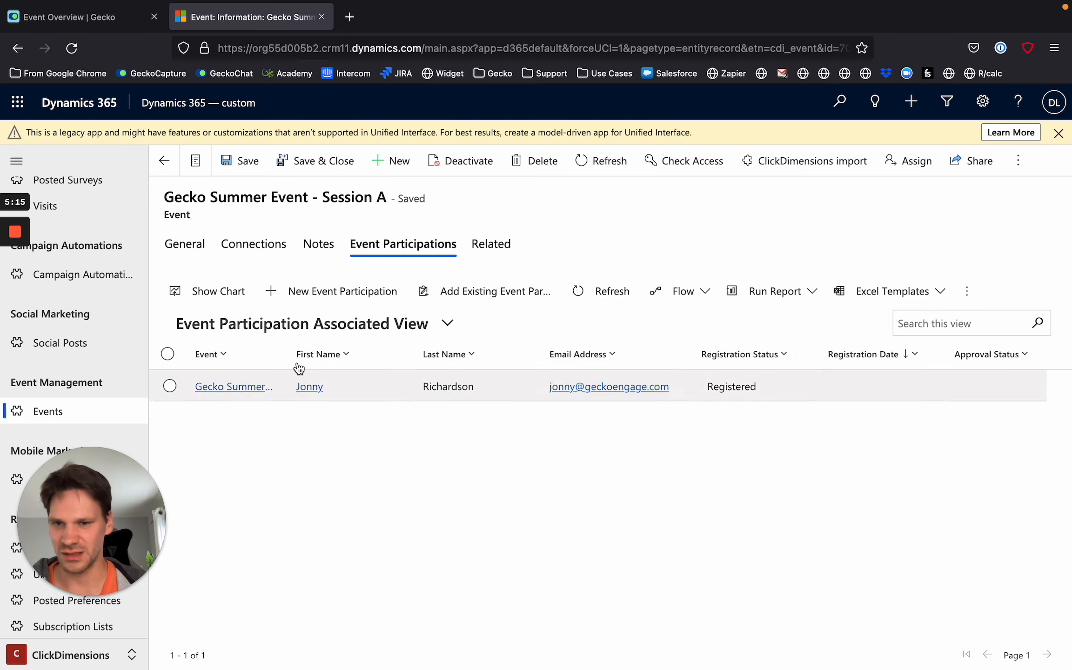
pyautogui.hotkey('alt', 'Left')
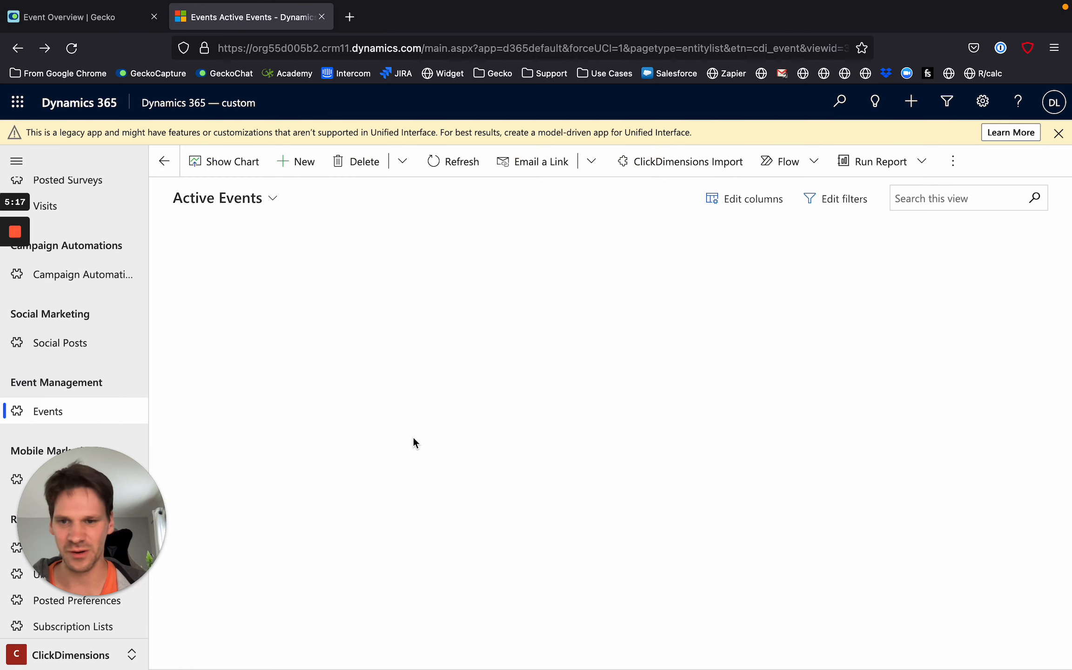
pyautogui.click(347, 396)
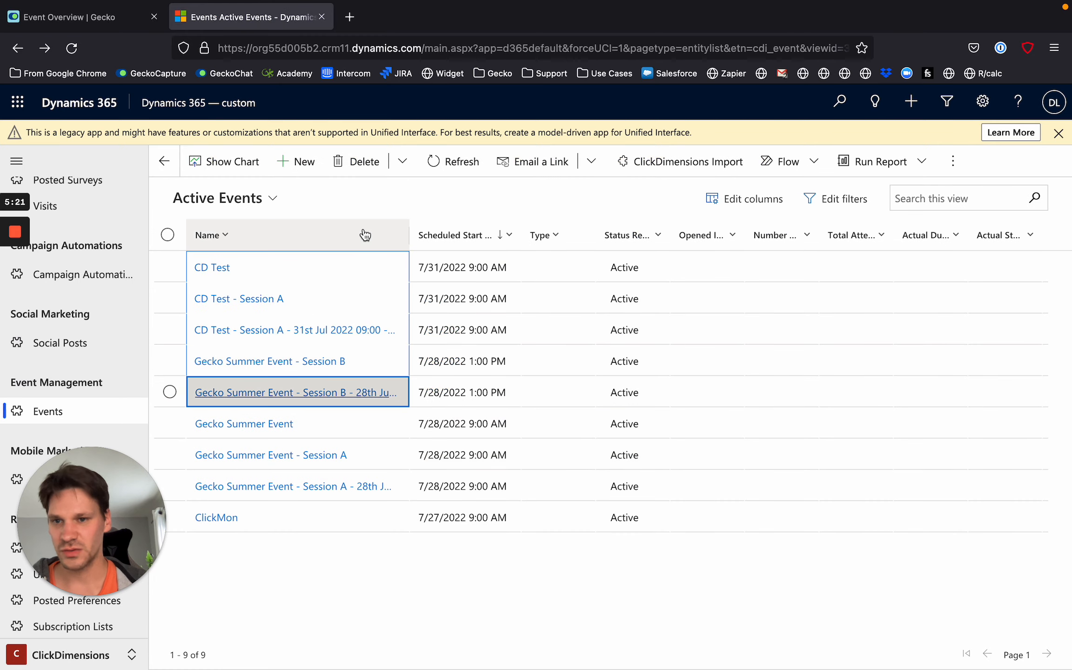
pyautogui.click(462, 612)
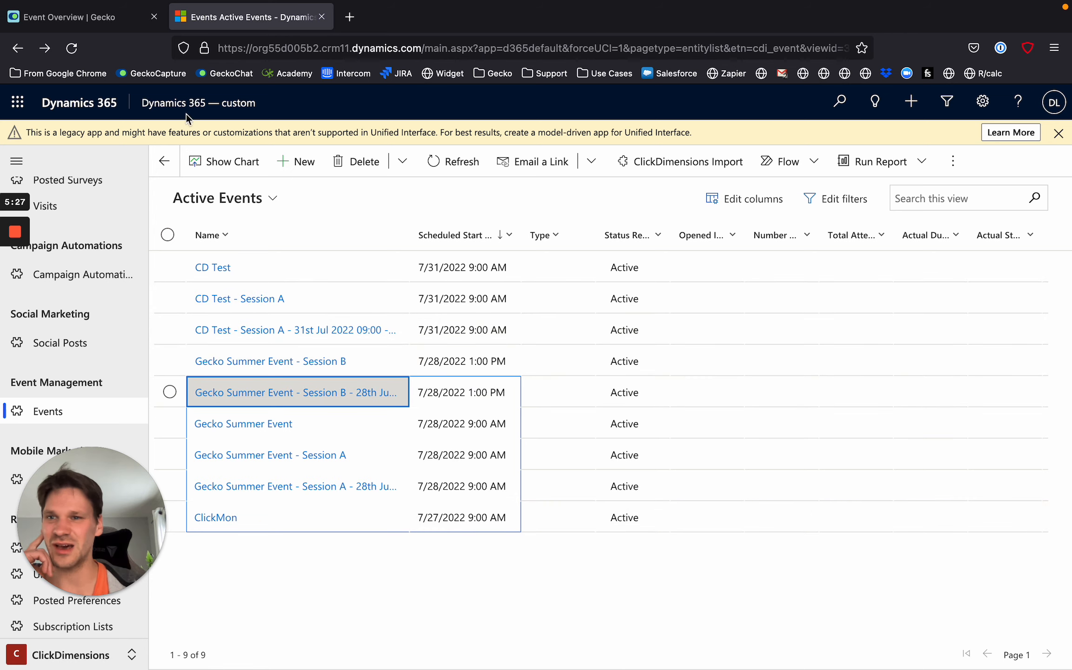
# Switch to Gecko, look over the Gecko Summer Event's sessions and return to the event overview.
pyautogui.click(54, 31)
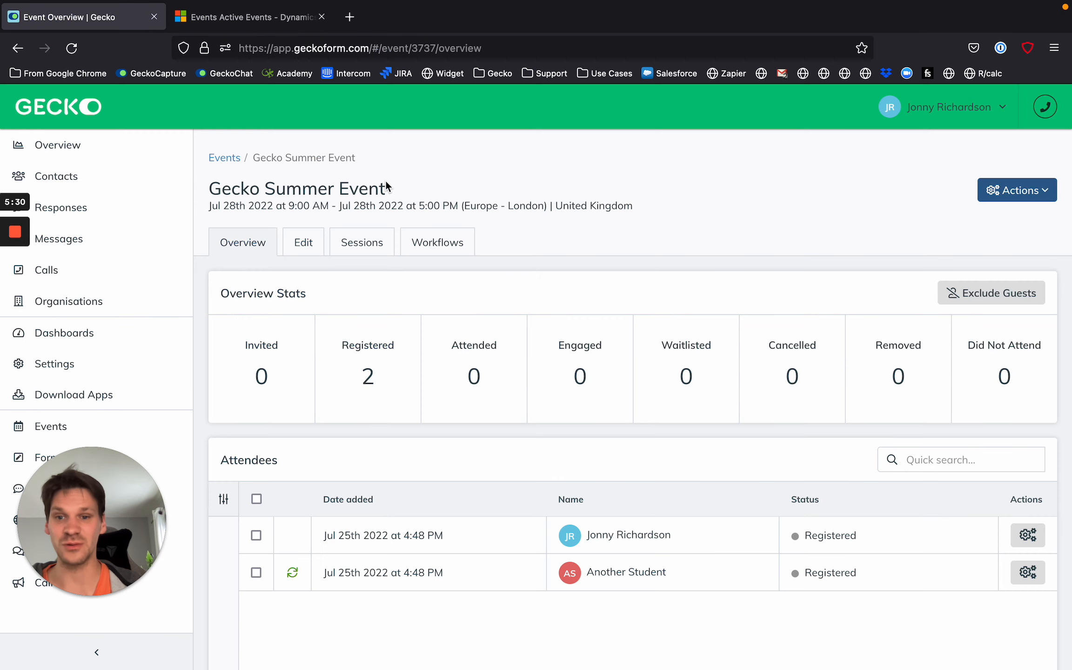
pyautogui.click(370, 251)
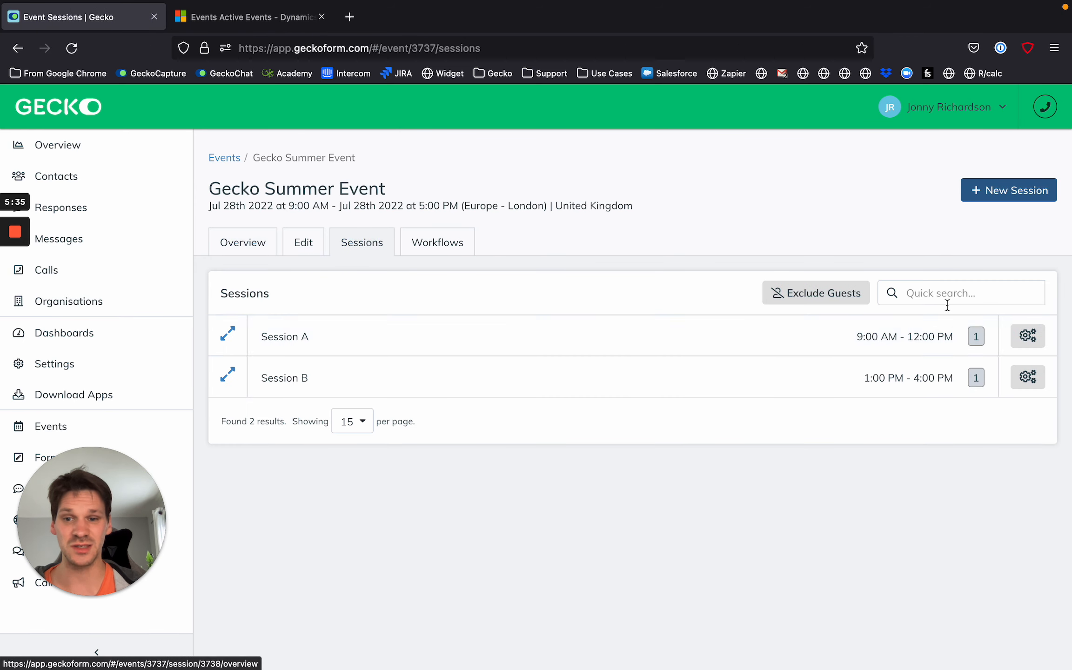
pyautogui.click(1028, 336)
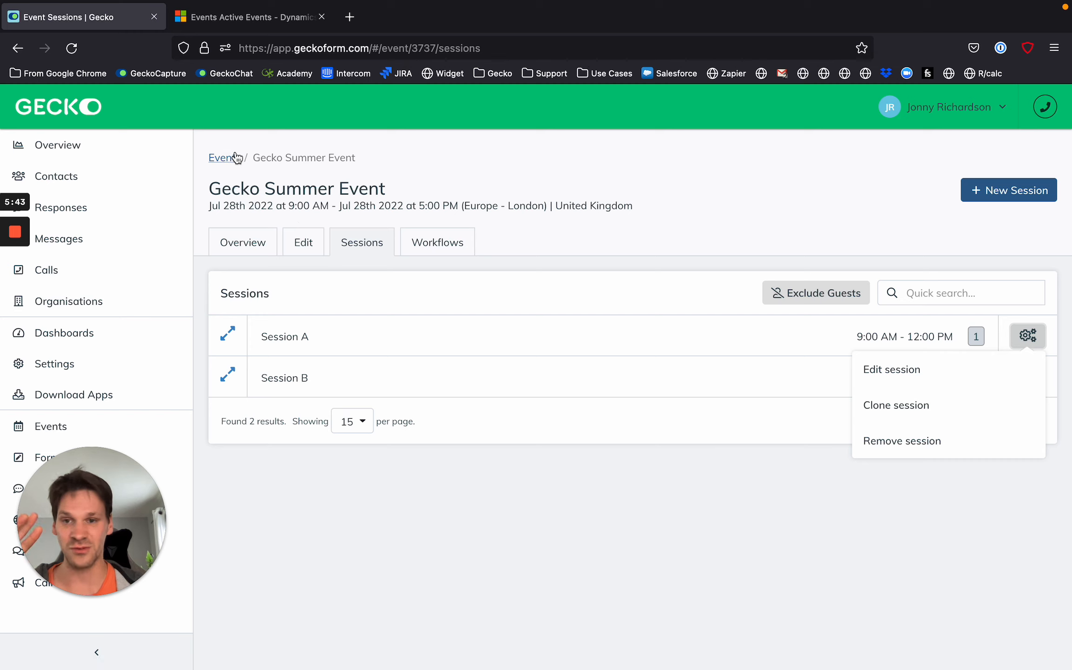
pyautogui.click(567, 210)
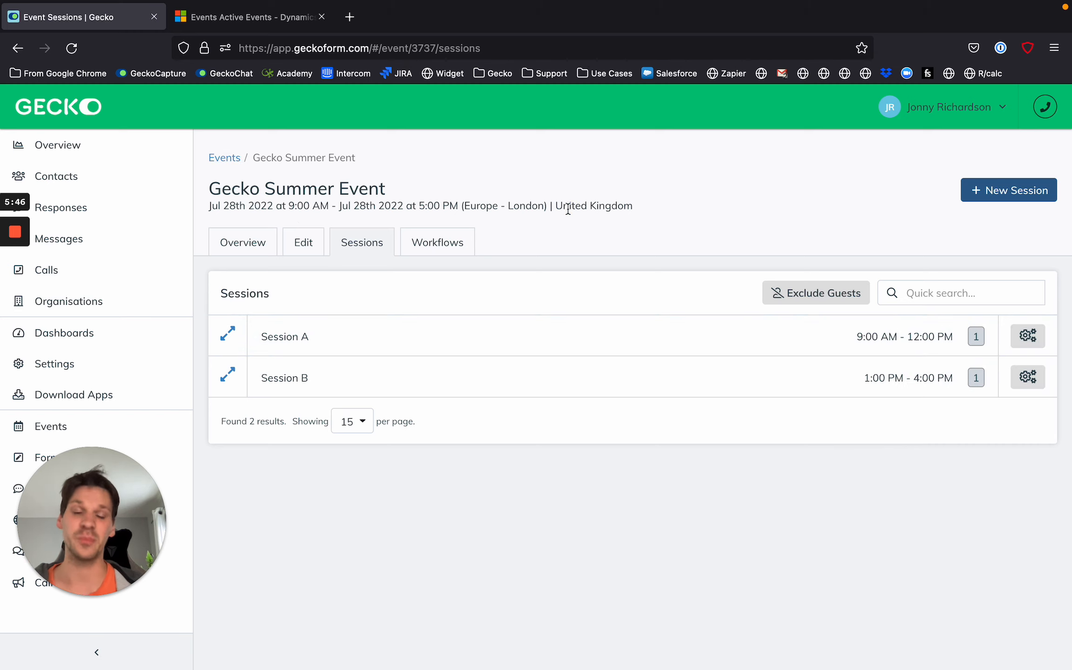
pyautogui.click(251, 257)
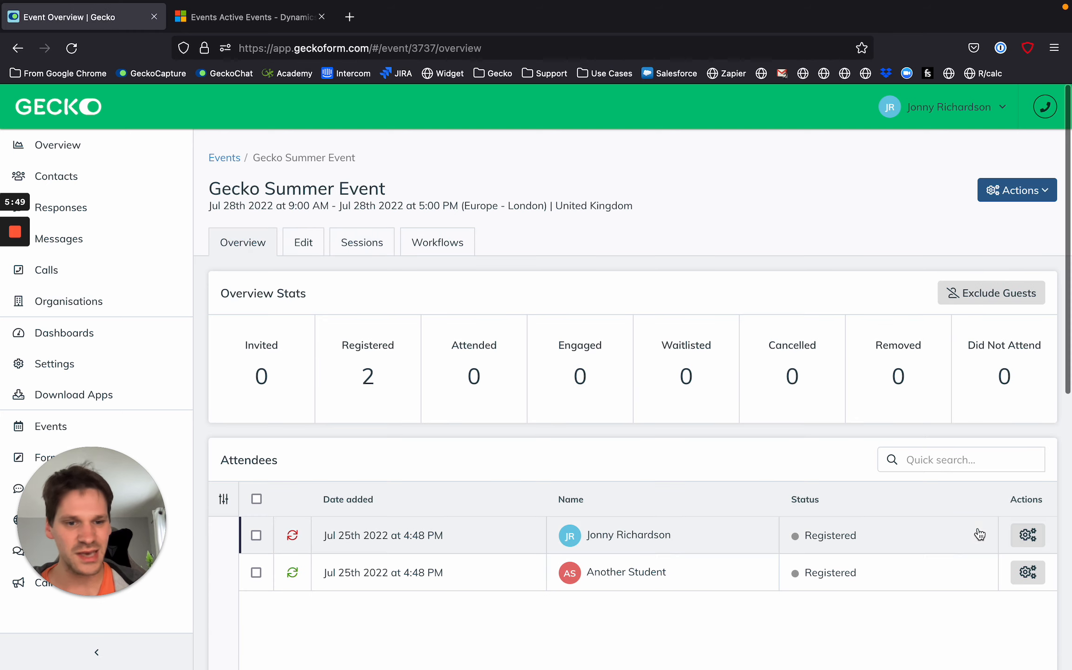
pyautogui.scroll(-5, 1020, 535)
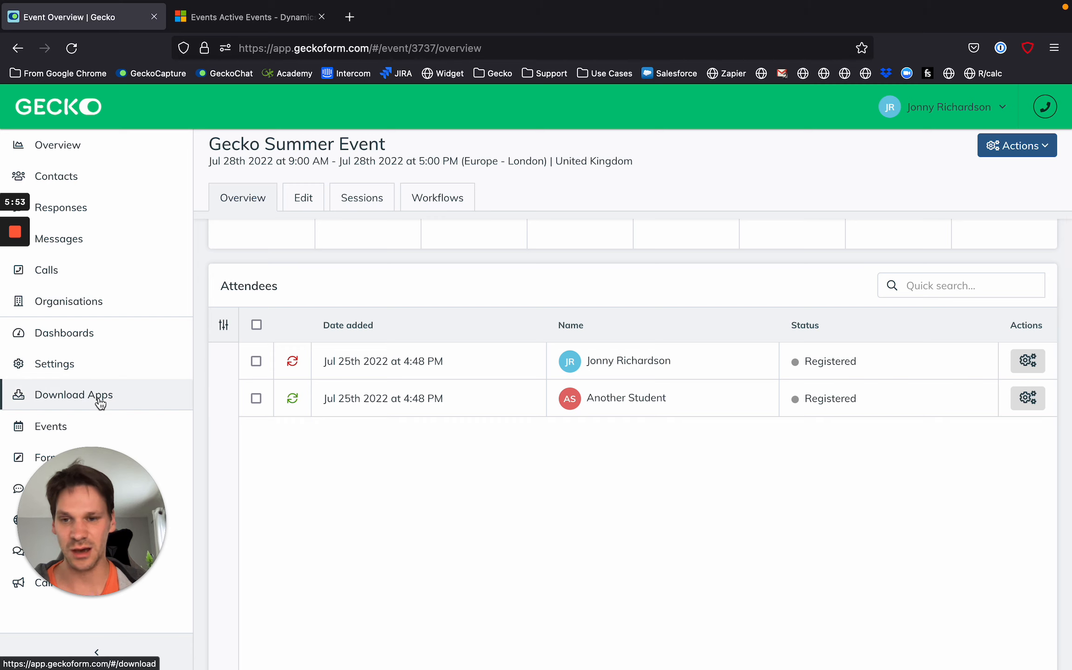
pyautogui.click(1028, 399)
pyautogui.click(940, 471)
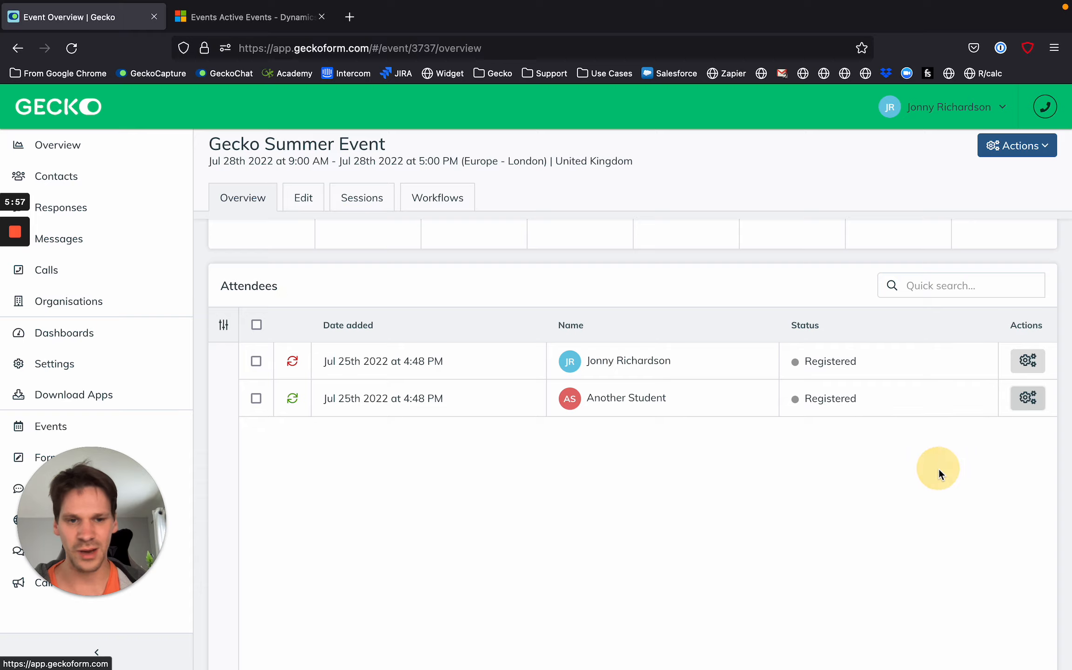
pyautogui.click(618, 245)
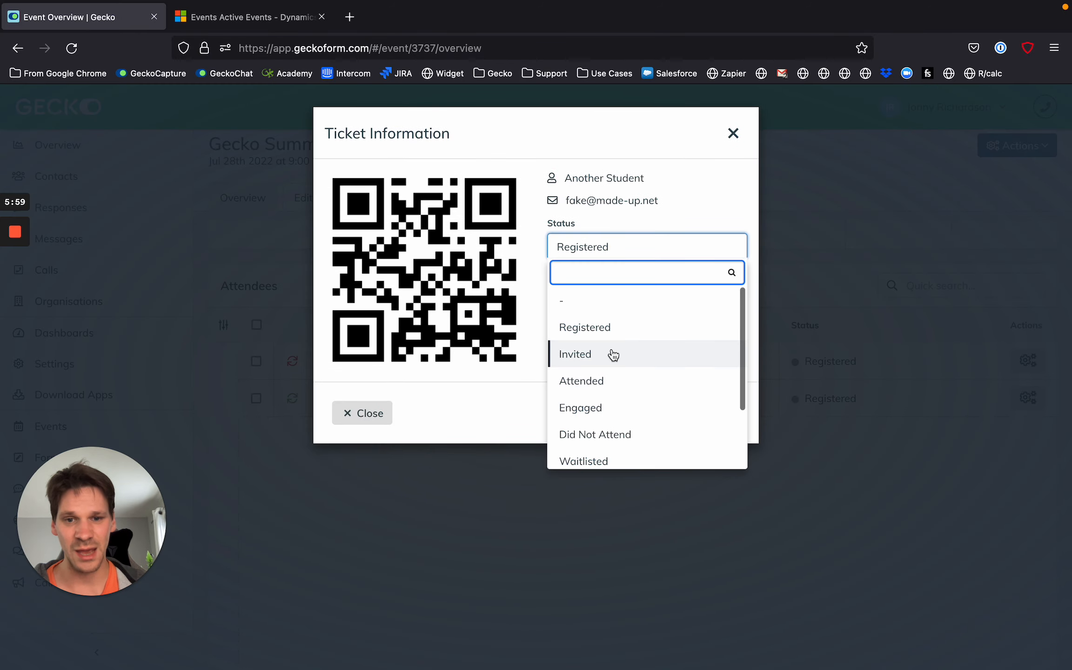
pyautogui.click(610, 382)
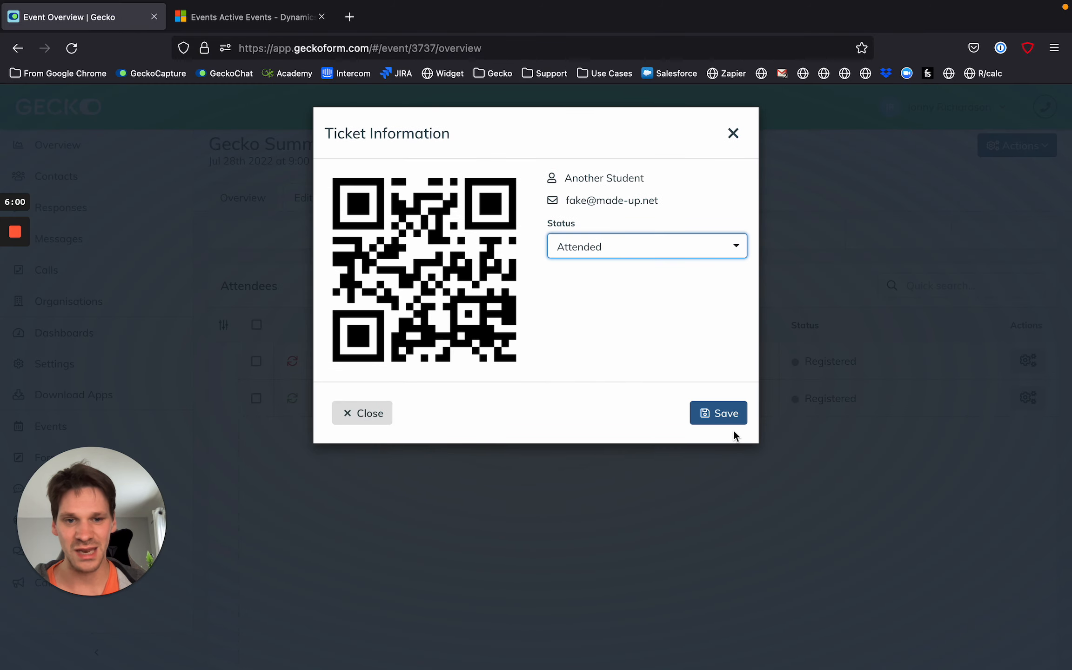
pyautogui.click(734, 135)
# Open the overview of Session B from the Gecko Summer Event's session list.
pyautogui.click(363, 201)
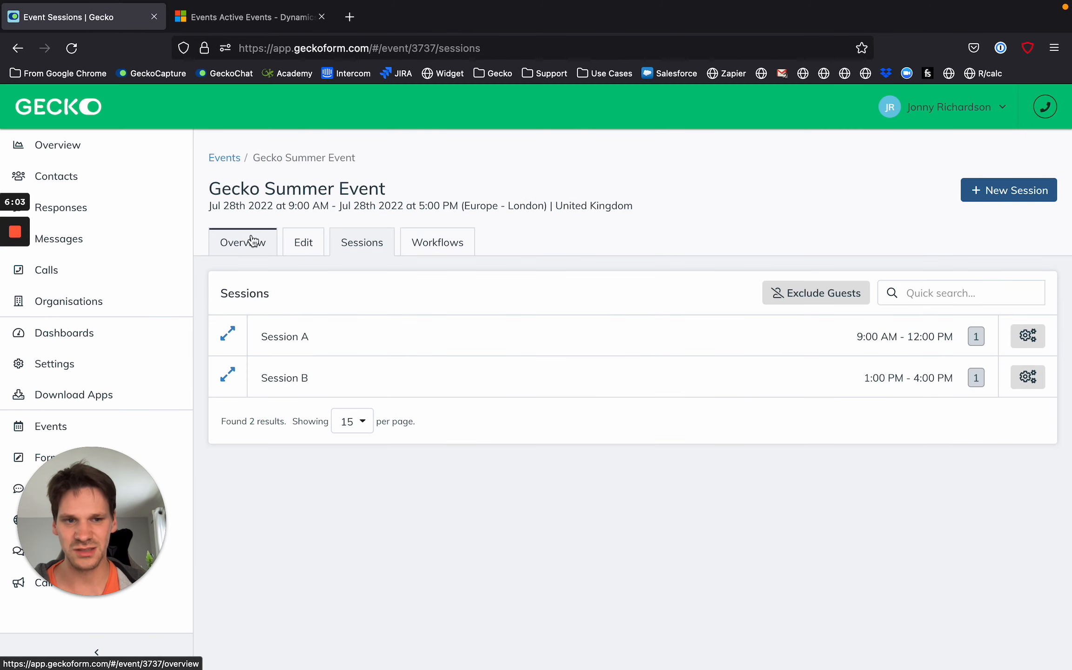
pyautogui.click(1031, 378)
pyautogui.click(577, 378)
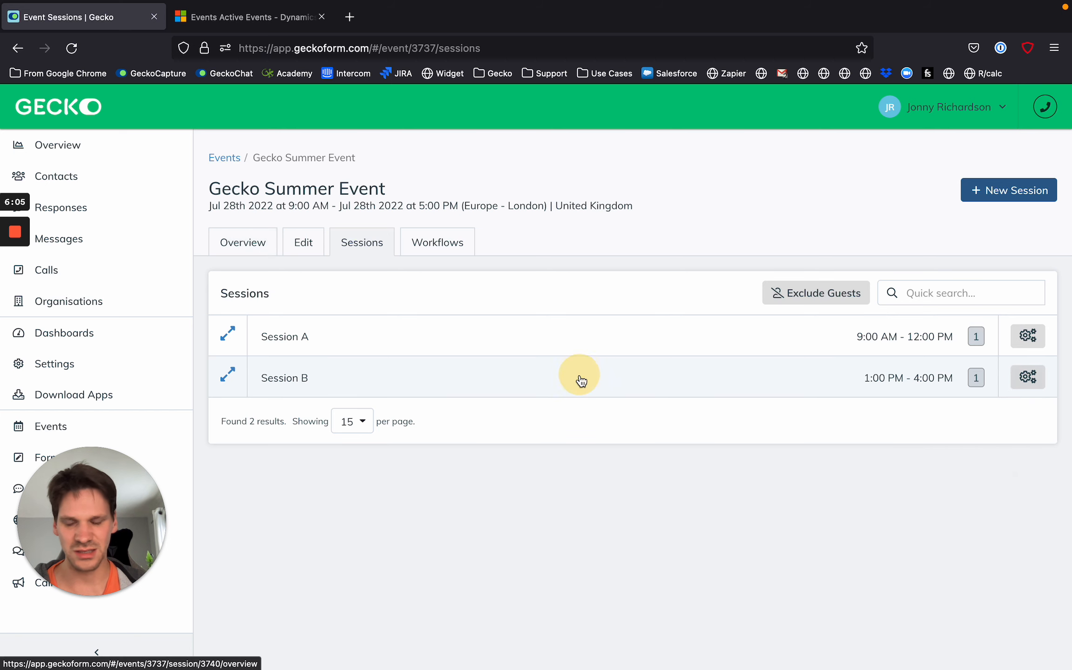
# Set the Session B attendee's ticket status to Attended and save it.
pyautogui.click(256, 521)
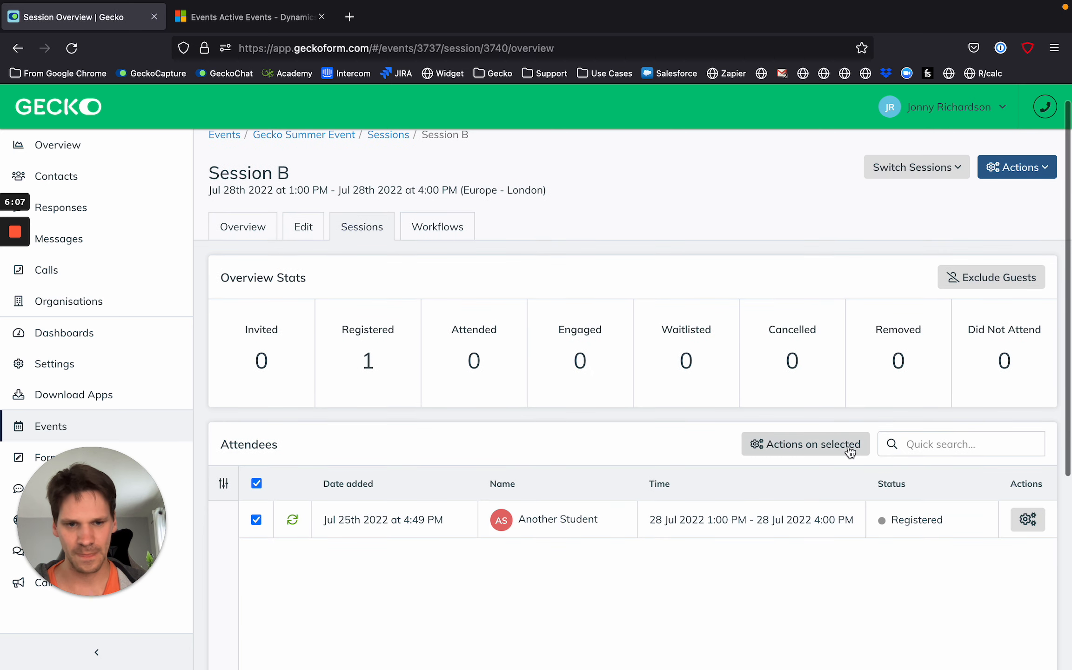
pyautogui.click(849, 445)
pyautogui.click(1028, 519)
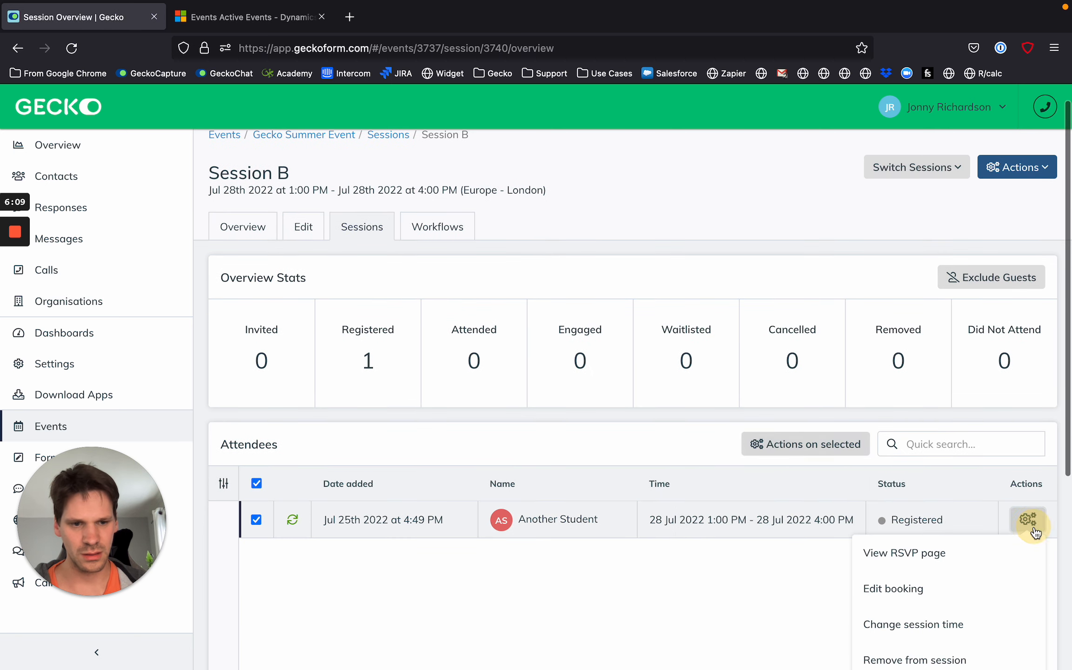
pyautogui.scroll(-5, 967, 575)
pyautogui.click(952, 385)
pyautogui.click(587, 303)
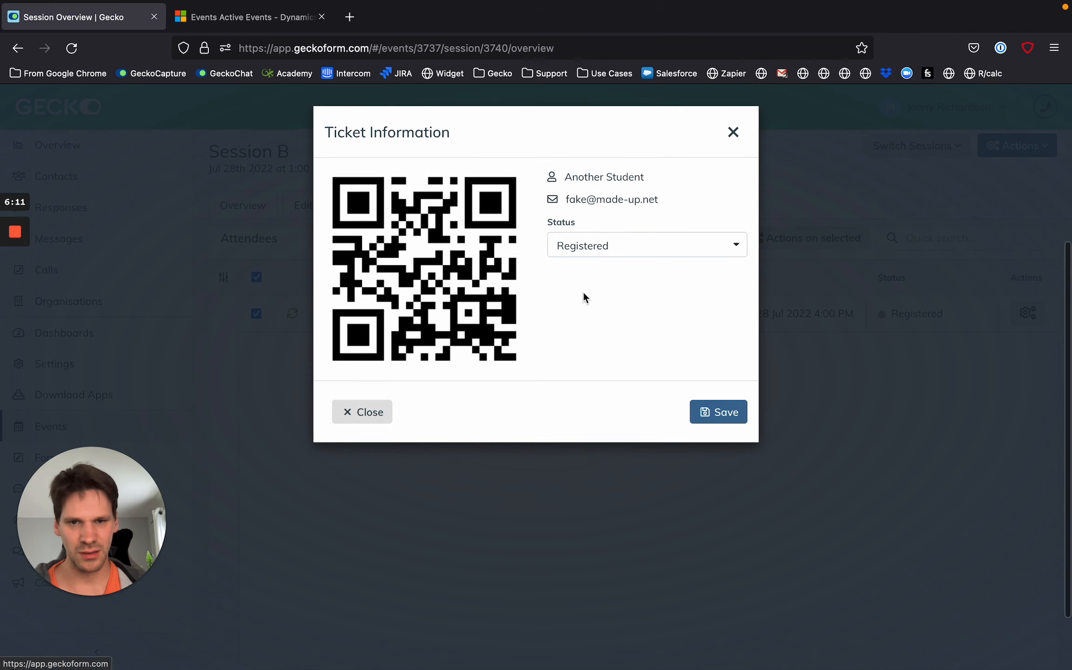
pyautogui.click(605, 247)
pyautogui.click(625, 384)
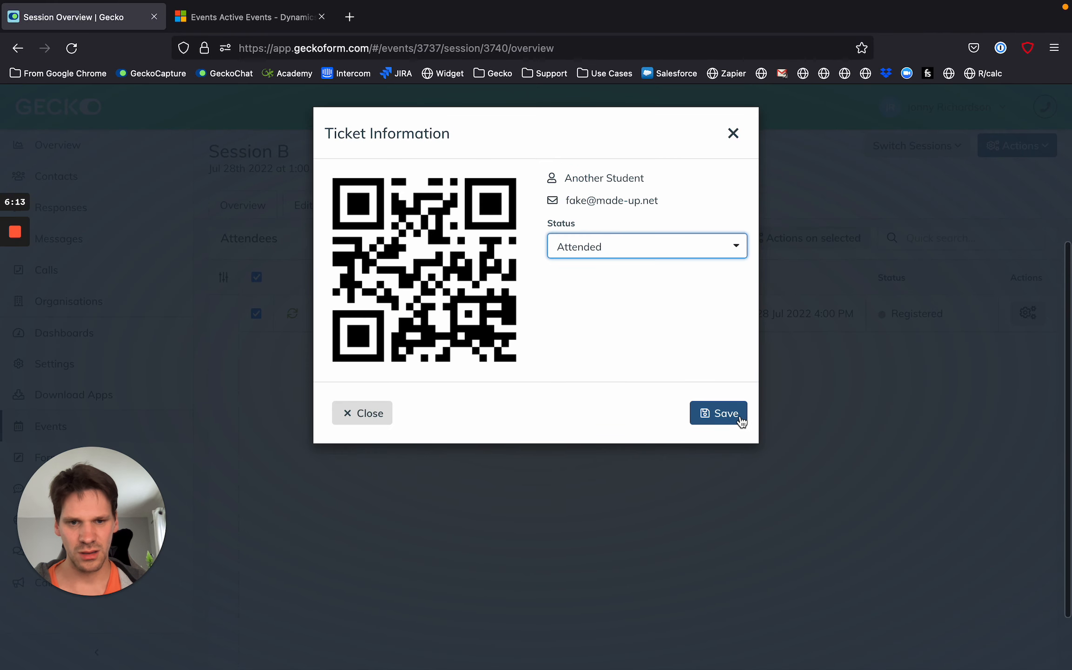
pyautogui.click(739, 416)
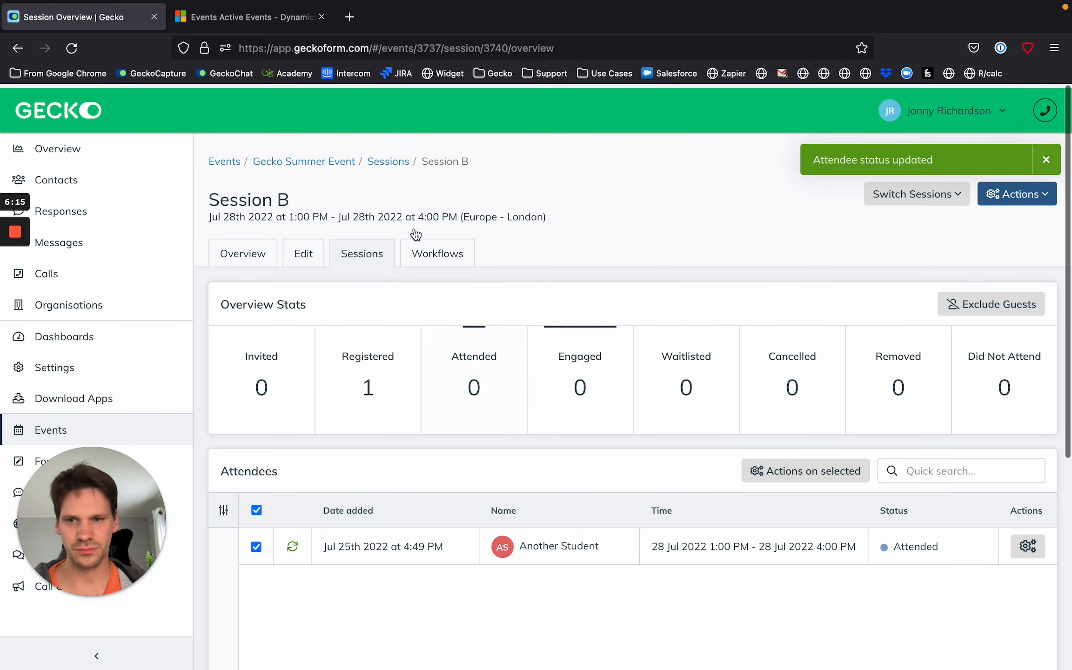
# Edit Session A of the Gecko Summer Event to enable self check-in 999999999 minutes before the event start time, and save it.
pyautogui.click(303, 257)
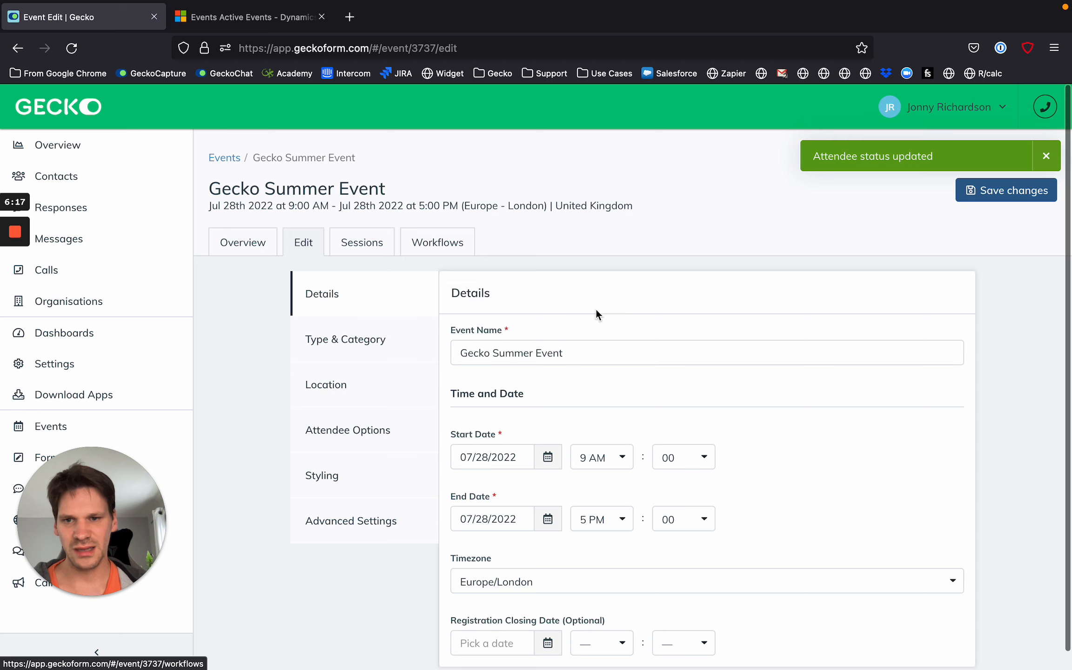
pyautogui.click(360, 245)
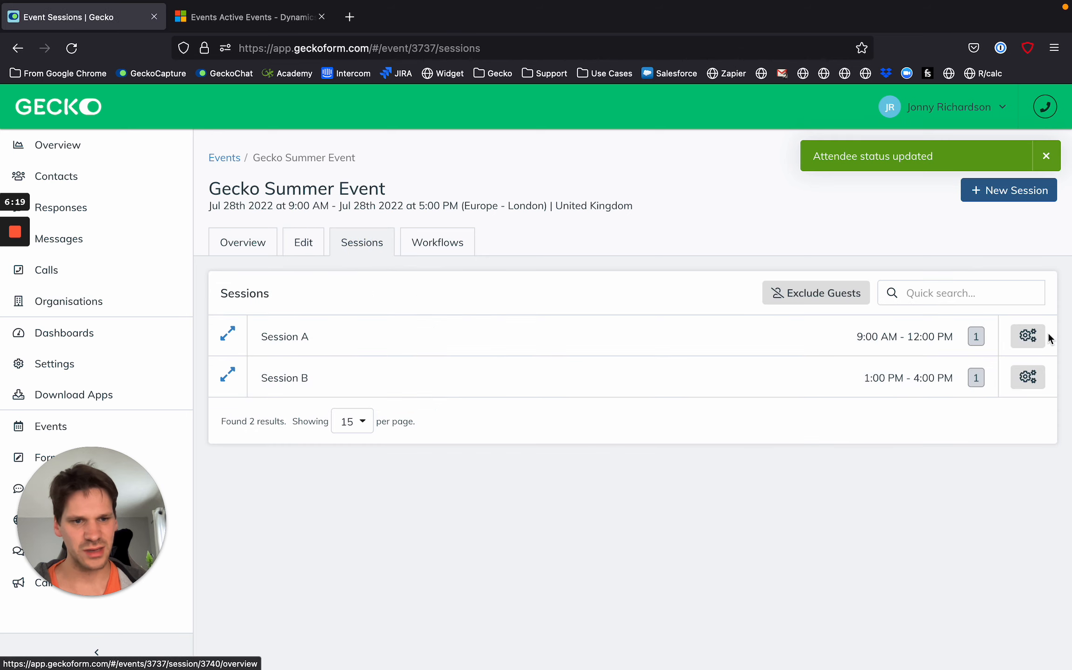
pyautogui.click(1028, 335)
pyautogui.click(959, 370)
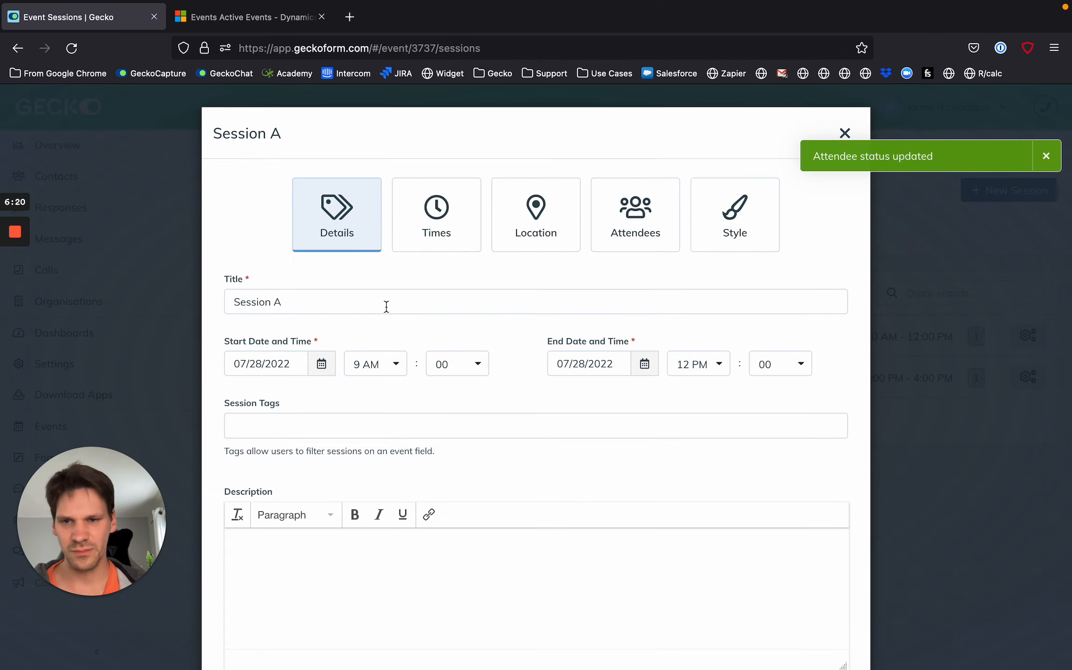
pyautogui.click(540, 230)
pyautogui.click(245, 434)
pyautogui.click(245, 435)
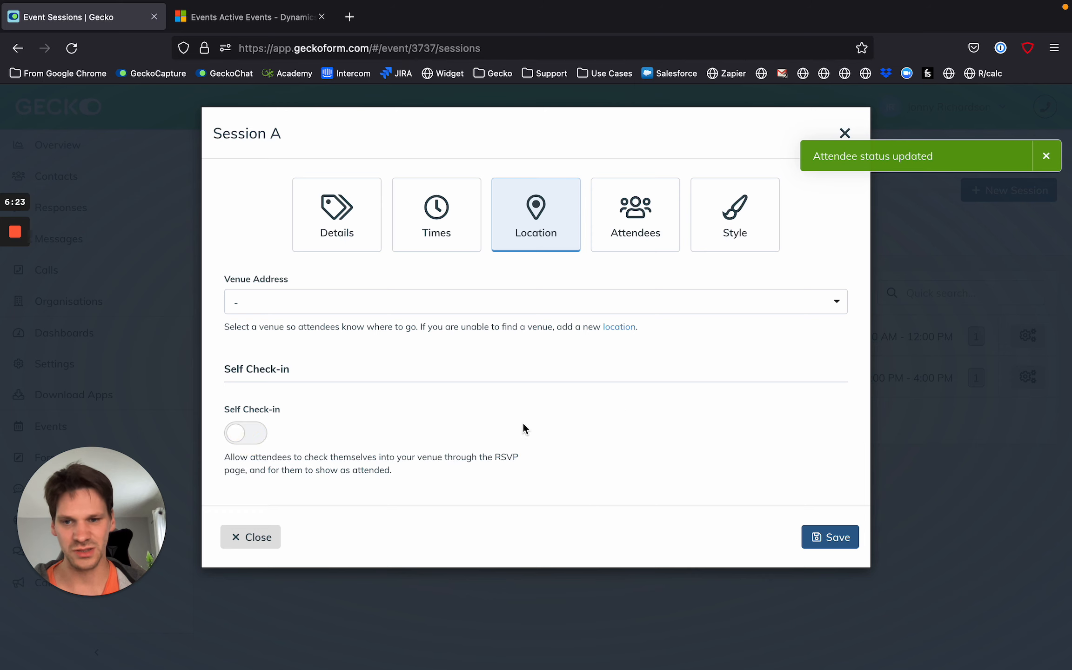
pyautogui.click(266, 433)
pyautogui.click(617, 422)
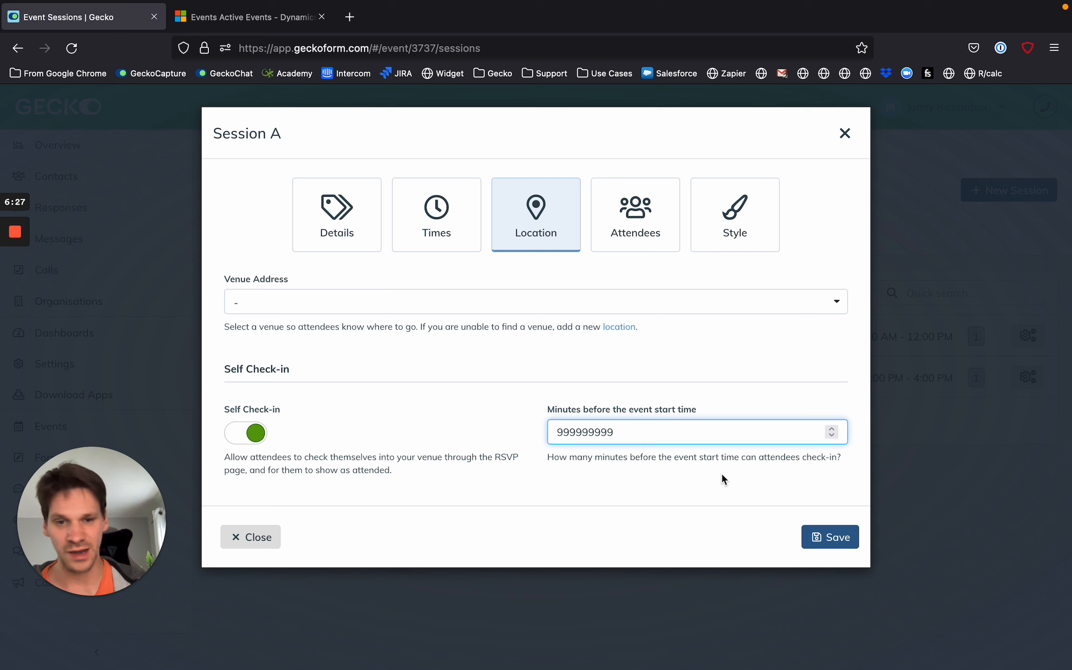
pyautogui.click(843, 548)
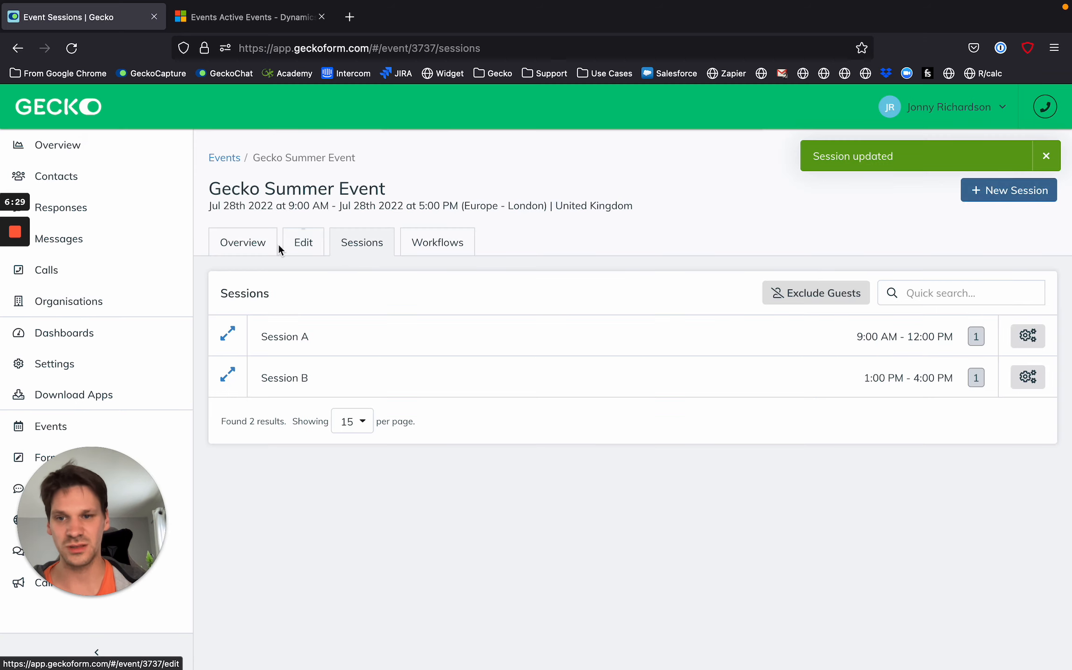
# Open the RSVP page of the attendee still marked Registered from the event overview and check them in to Session A.
pyautogui.click(244, 249)
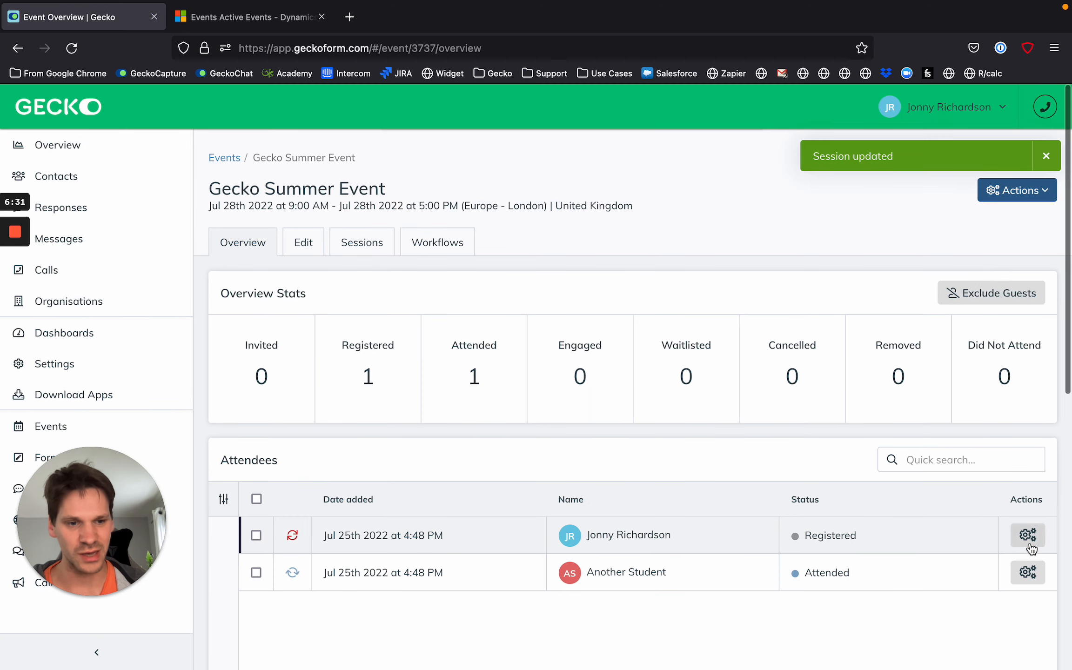
pyautogui.click(1028, 537)
pyautogui.click(955, 569)
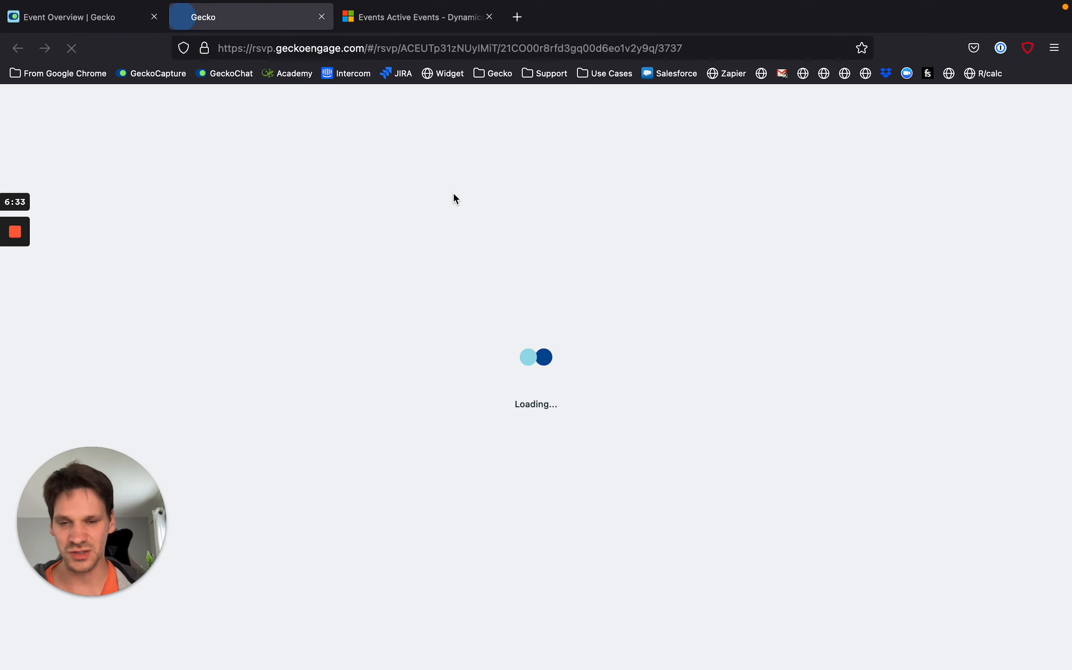
pyautogui.scroll(-8, 475, 406)
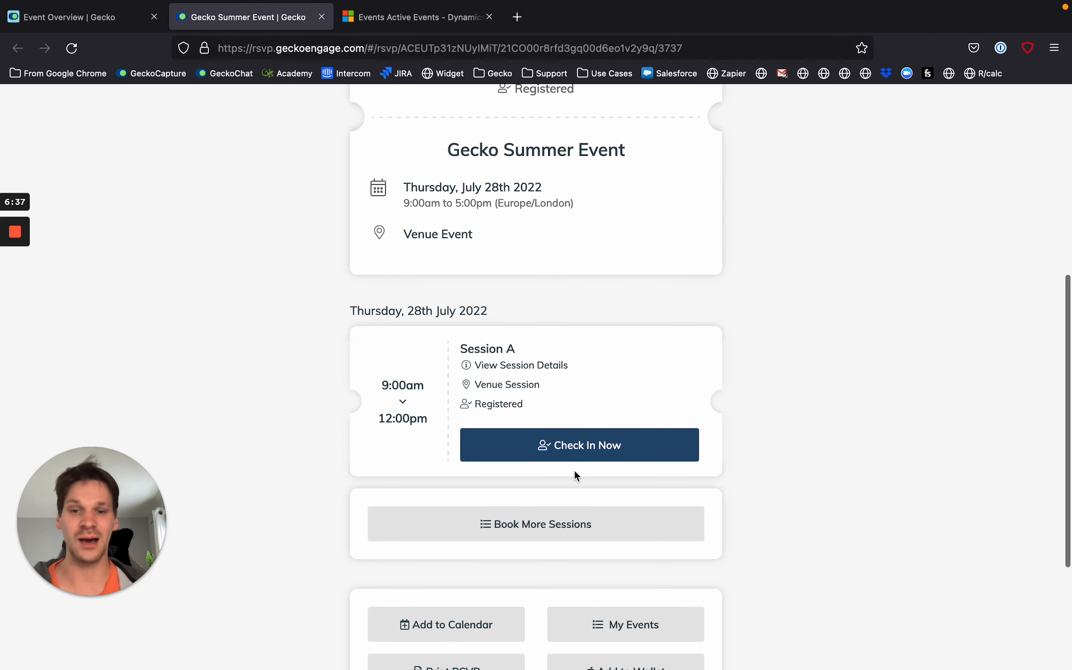
pyautogui.click(567, 446)
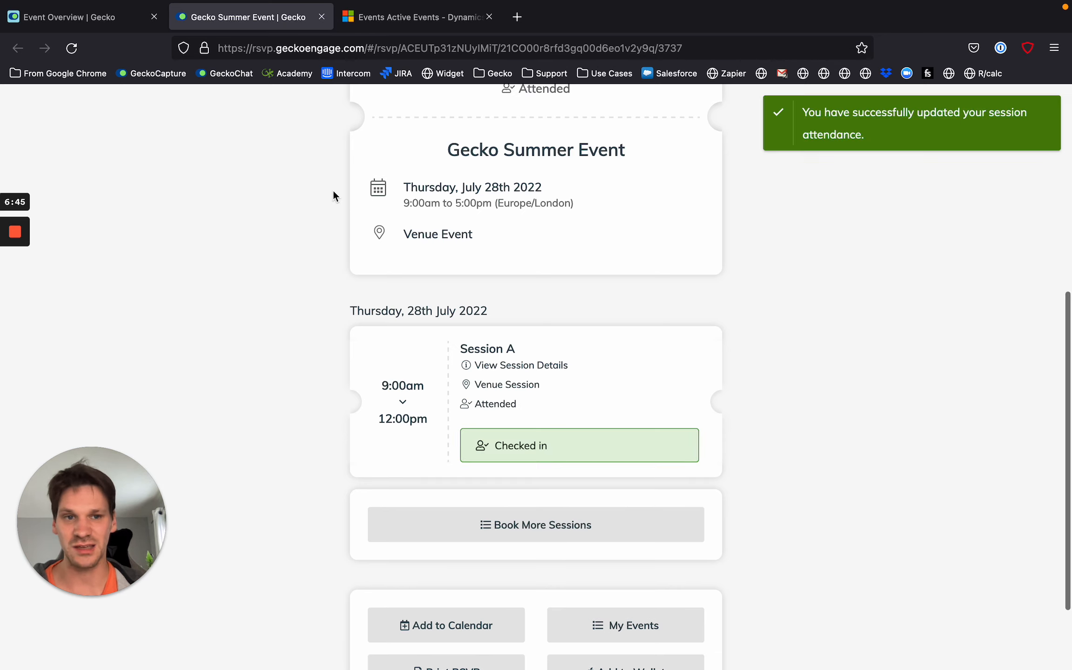
# Return to the Gecko event overview, reload it and schedule a sync of the Gecko Summer Event.
pyautogui.click(113, 43)
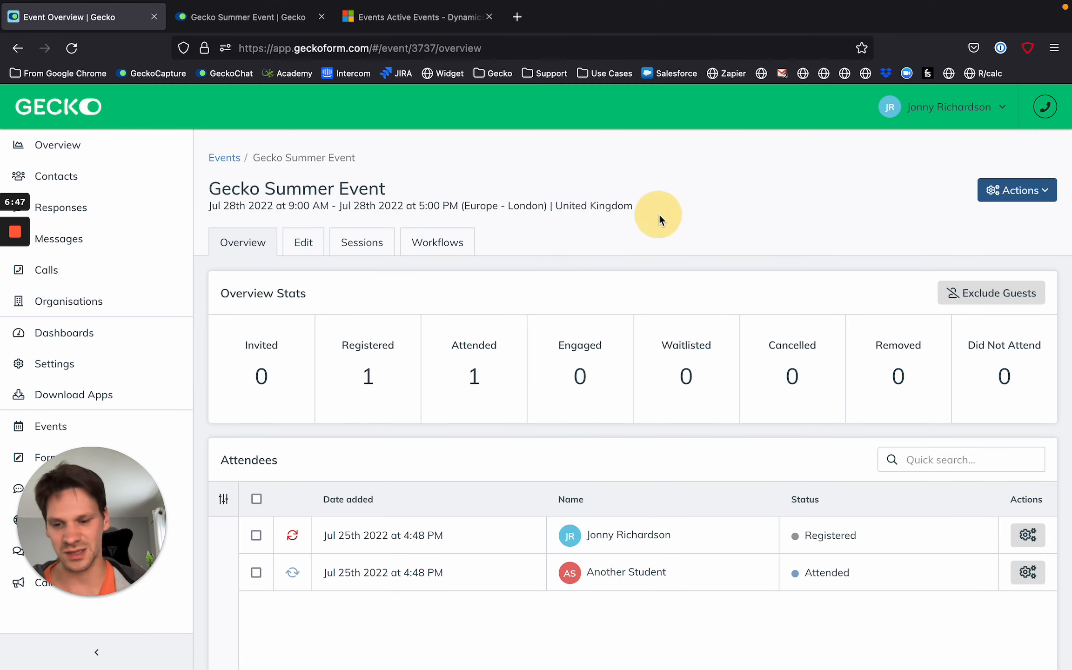
pyautogui.press('super+r')
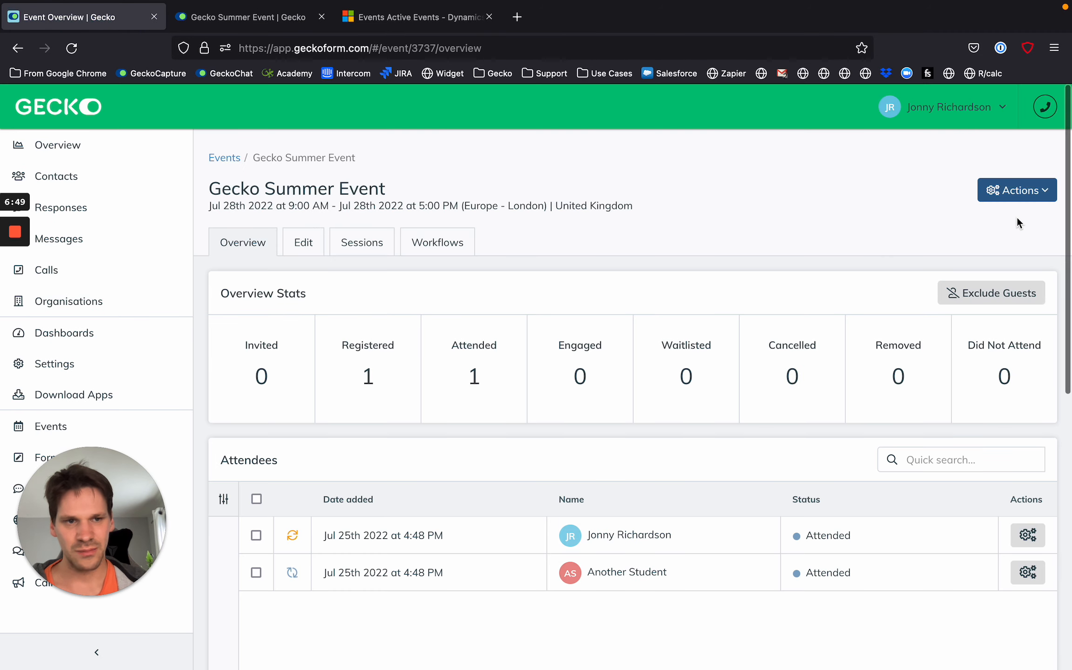
pyautogui.click(1013, 191)
pyautogui.click(941, 298)
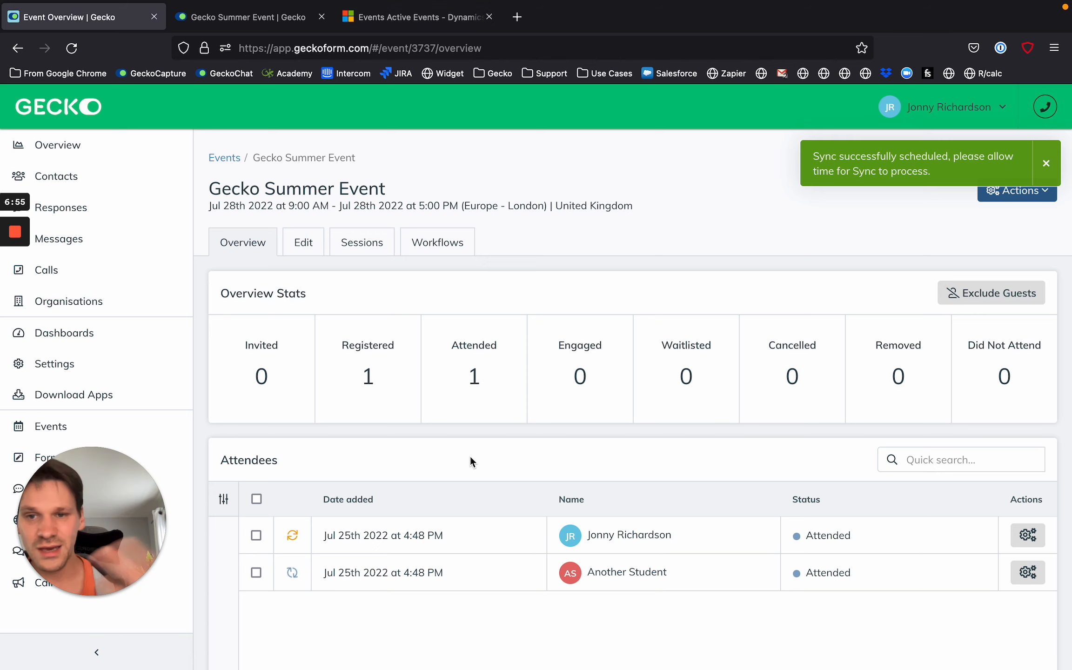
pyautogui.scroll(-4, 471, 458)
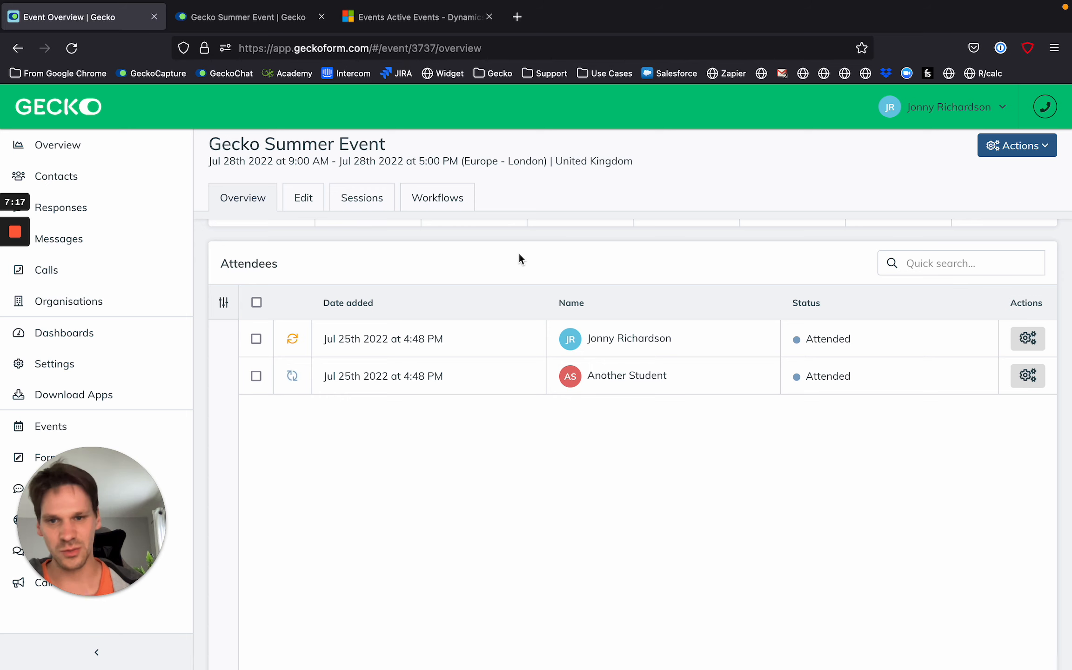
# Switch to Dynamics 365, refresh the events list, view the event participations of CD Test - Session A and go back.
pyautogui.click(372, 25)
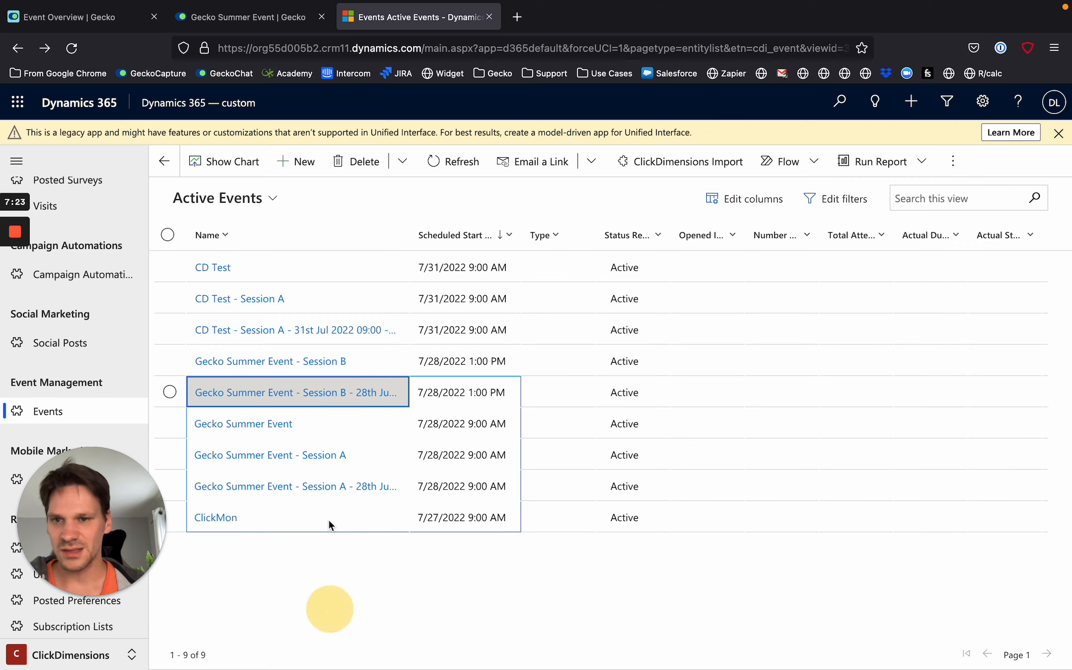
pyautogui.click(454, 162)
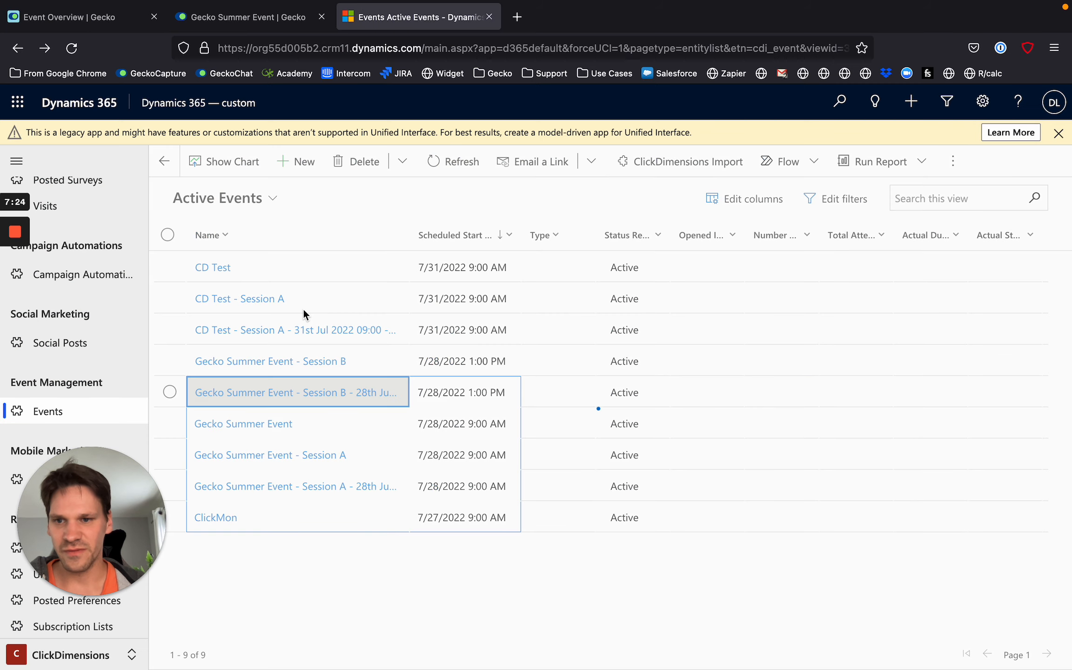
pyautogui.click(258, 300)
pyautogui.click(379, 243)
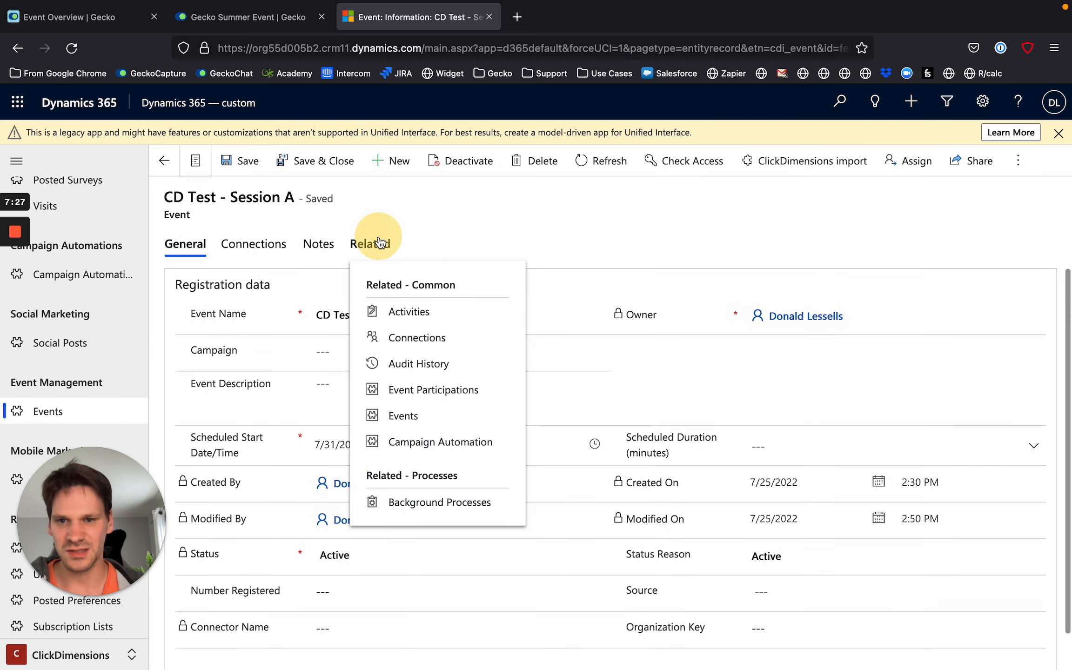
pyautogui.click(457, 389)
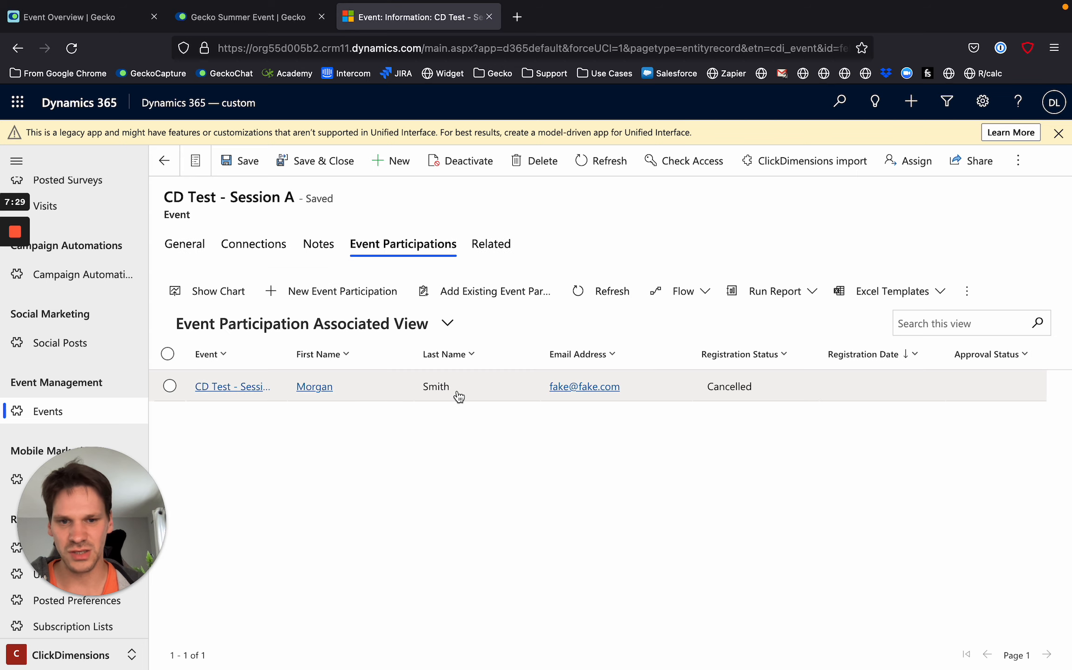
pyautogui.press('super+Left')
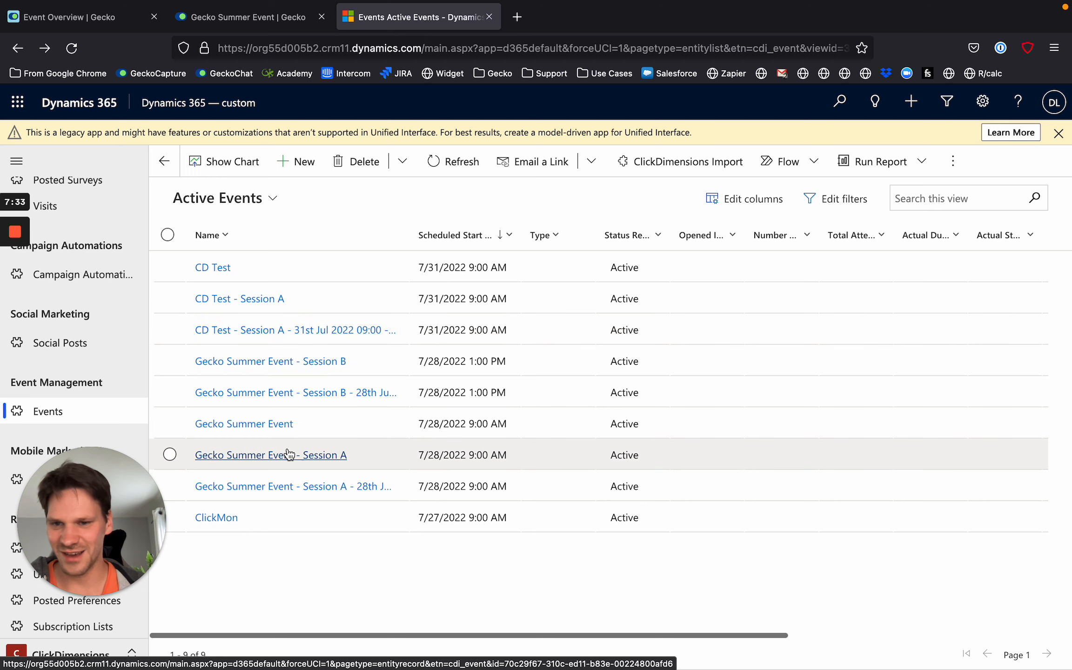
# View and refresh the event participations related to Gecko Summer Event - Session A, and return to the events list.
pyautogui.click(288, 455)
pyautogui.click(368, 243)
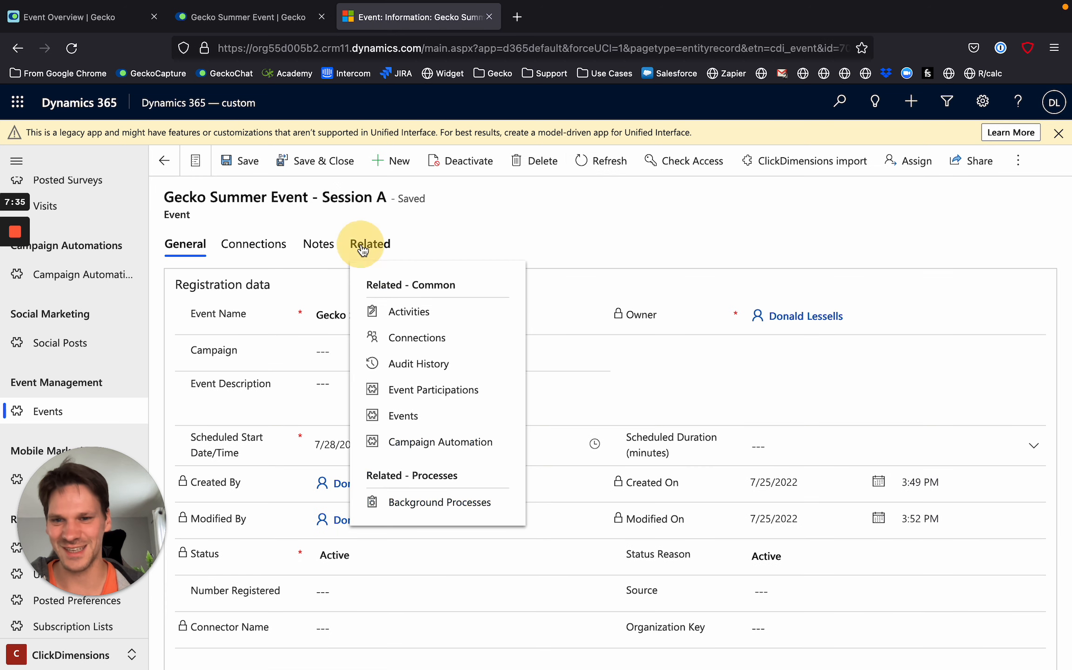
pyautogui.click(454, 391)
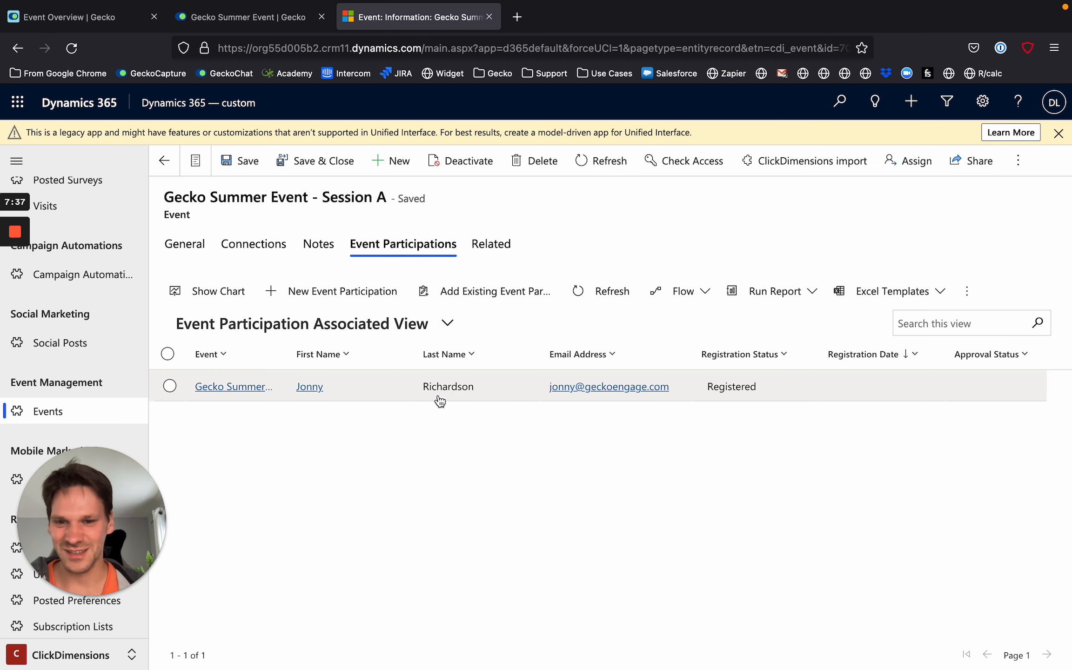
pyautogui.click(611, 290)
pyautogui.hscroll(-5, 347, 354)
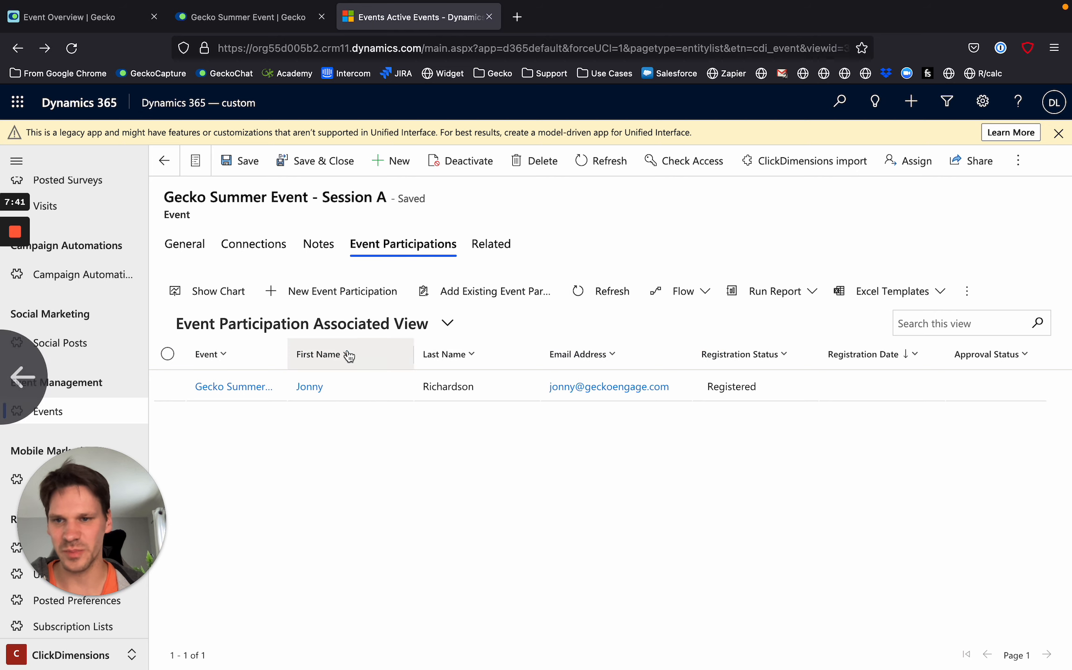
# View the event participations of the 28th Jul 13:00-16:00 Gecko Summer Event - Session B record, and check the second attendee's available actions in Gecko.
pyautogui.click(319, 391)
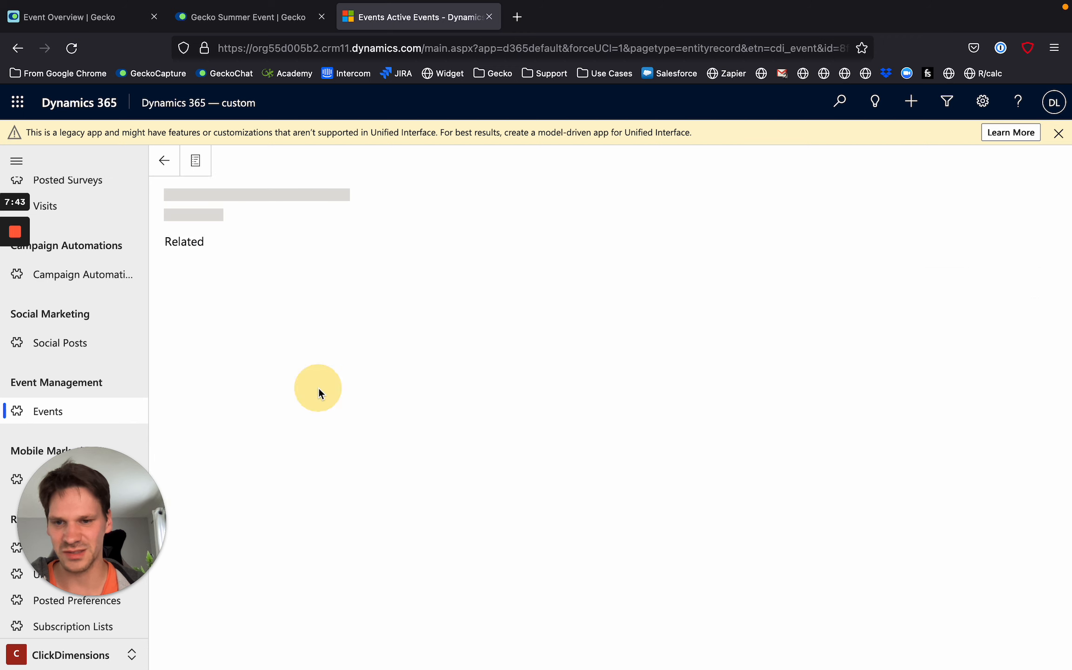
pyautogui.click(369, 244)
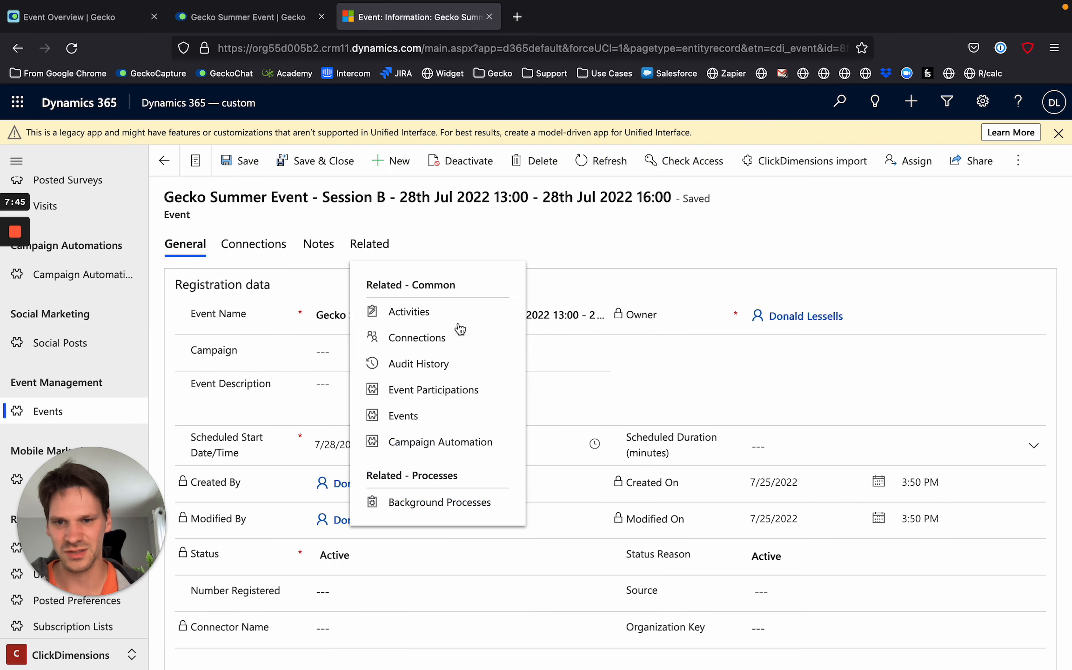
pyautogui.click(468, 394)
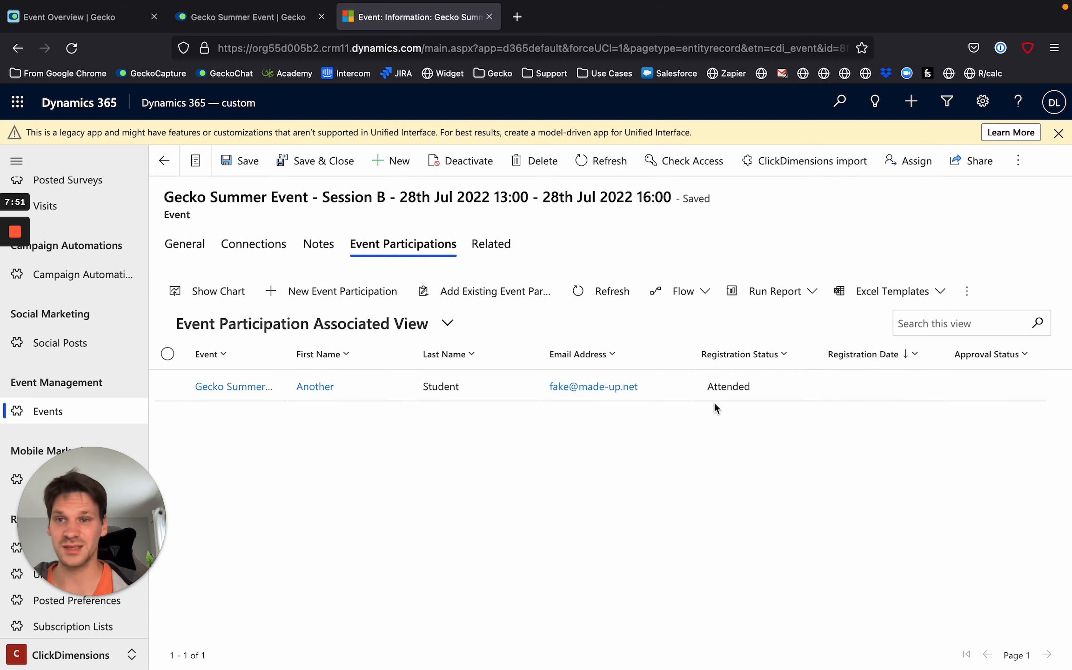
pyautogui.click(79, 23)
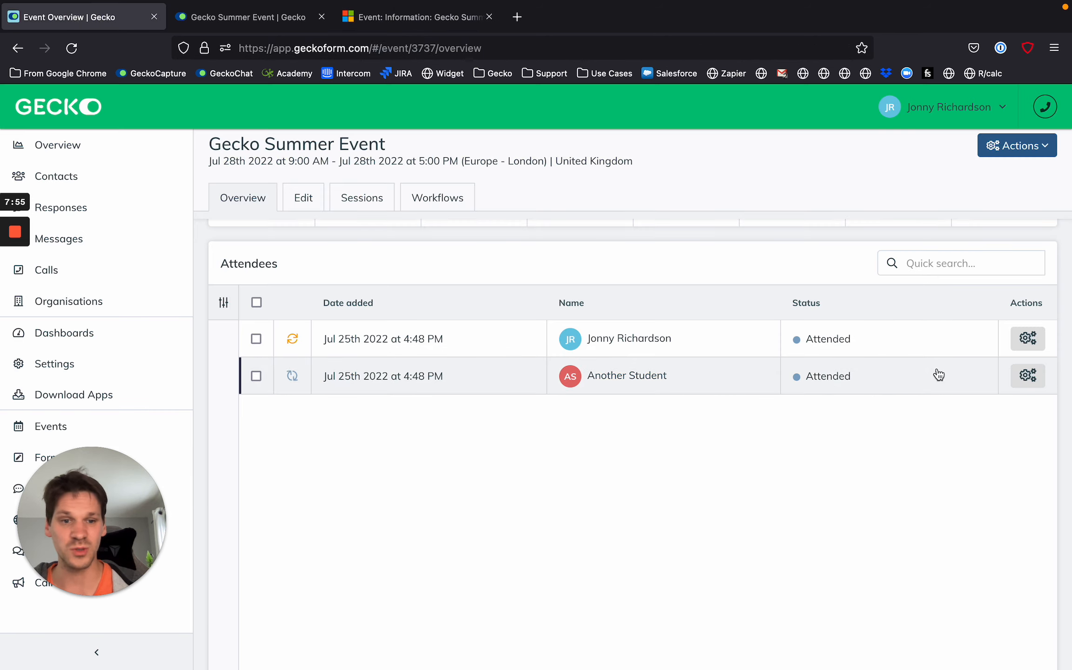
pyautogui.click(1028, 375)
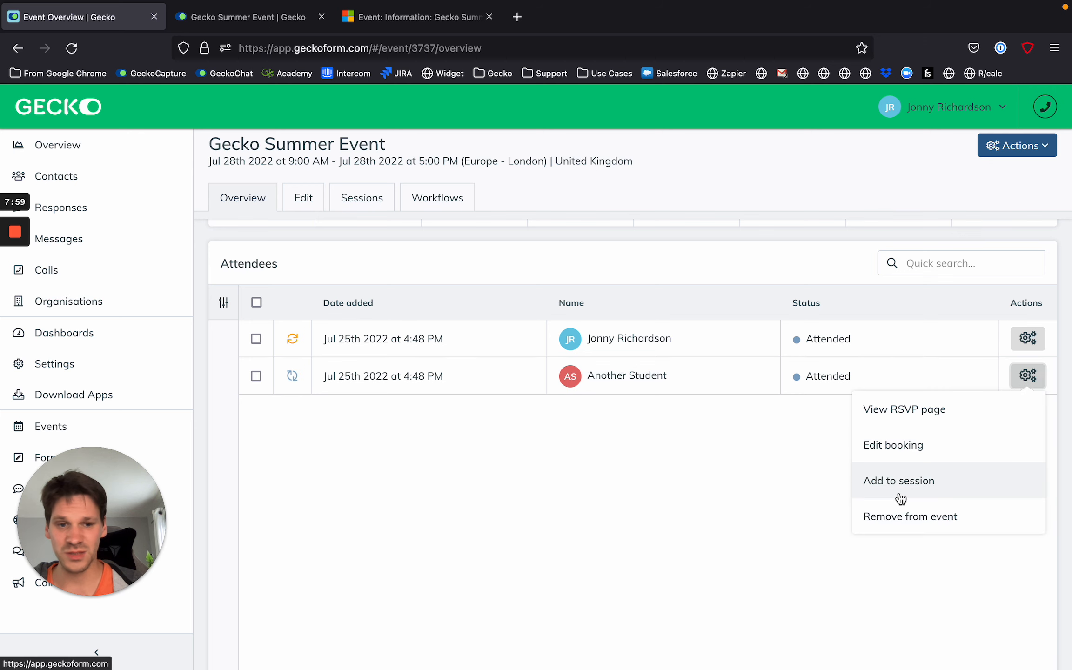
# Switch back to Dynamics 365 and open the Session B attendee's event participation record for editing.
pyautogui.click(414, 17)
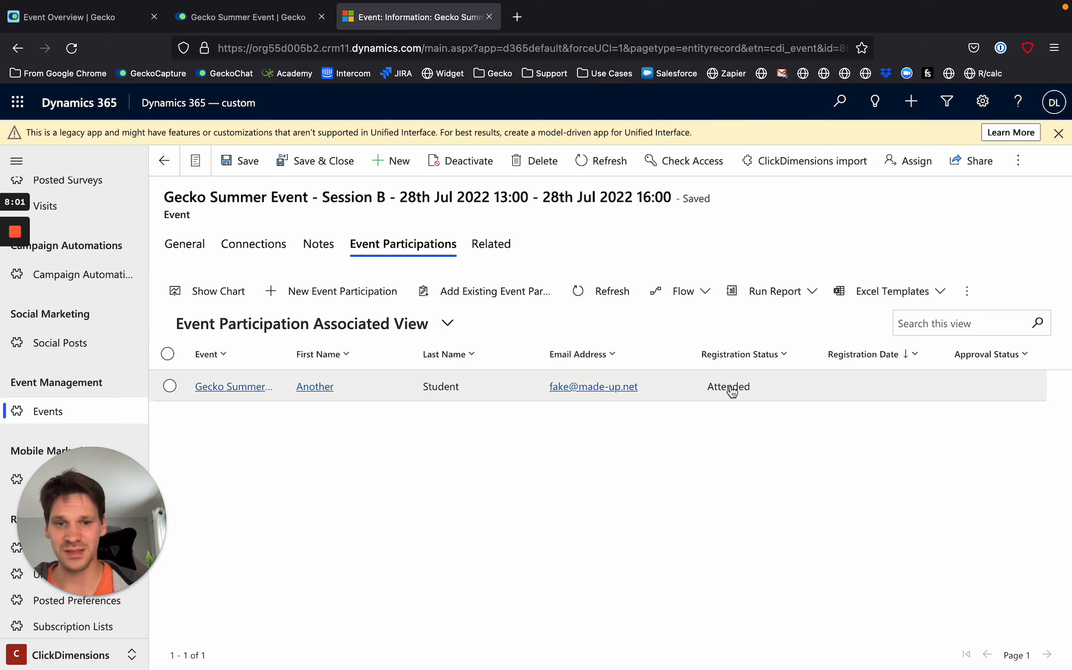
pyautogui.click(169, 386)
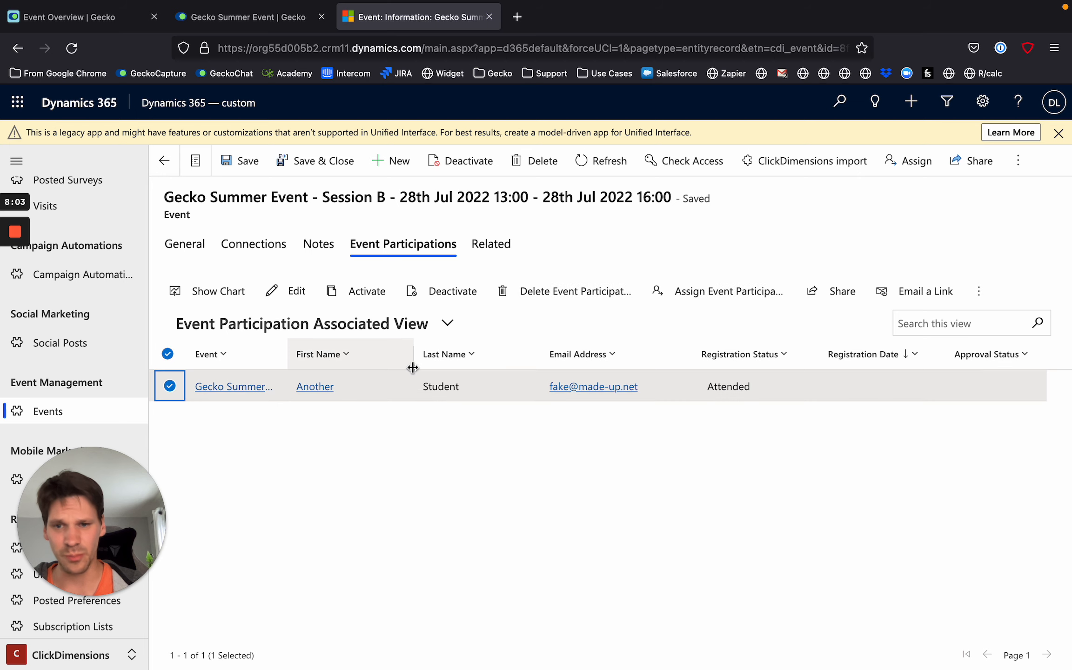
pyautogui.click(286, 291)
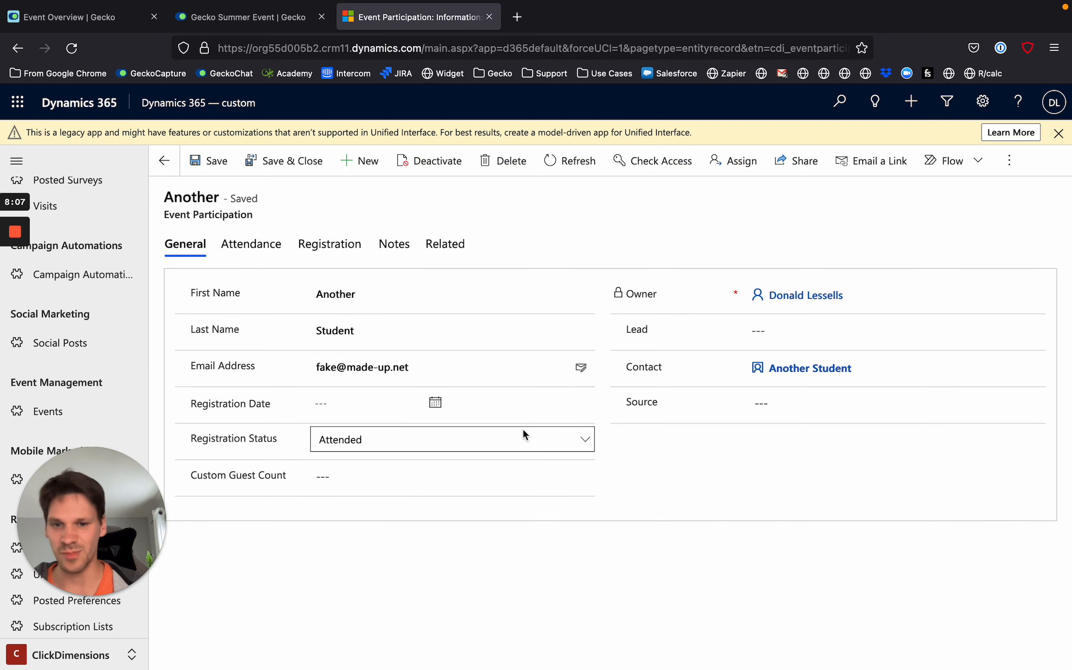
# Review the Registration Status options in the participation record, and switch to Gecko to compare them with the statuses in Overview Stats.
pyautogui.click(586, 443)
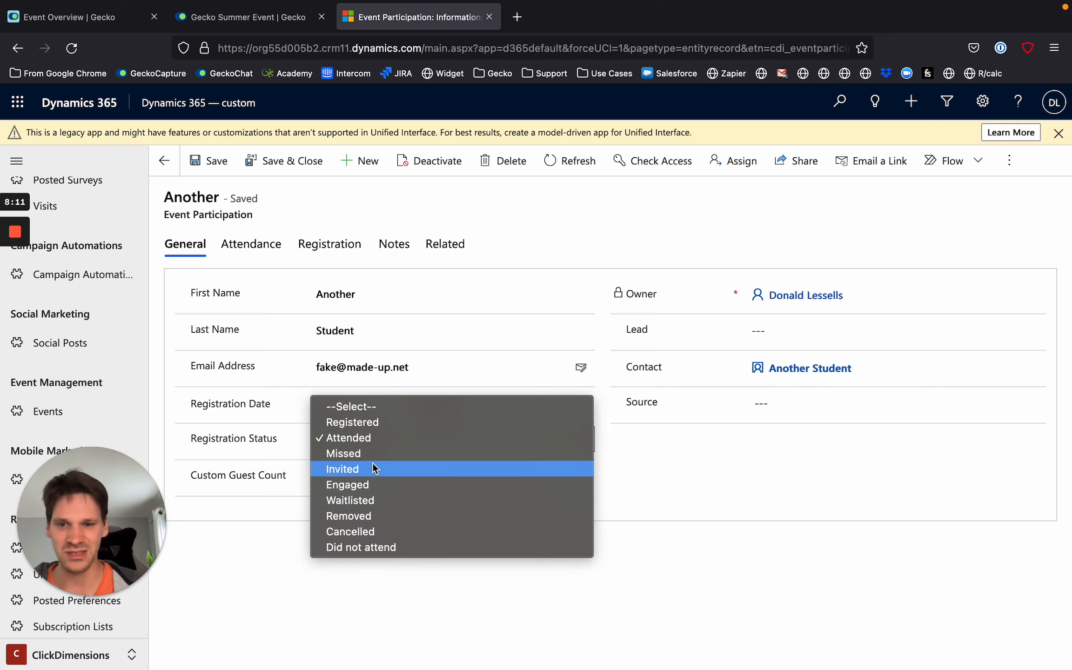
pyautogui.click(361, 590)
pyautogui.click(113, 17)
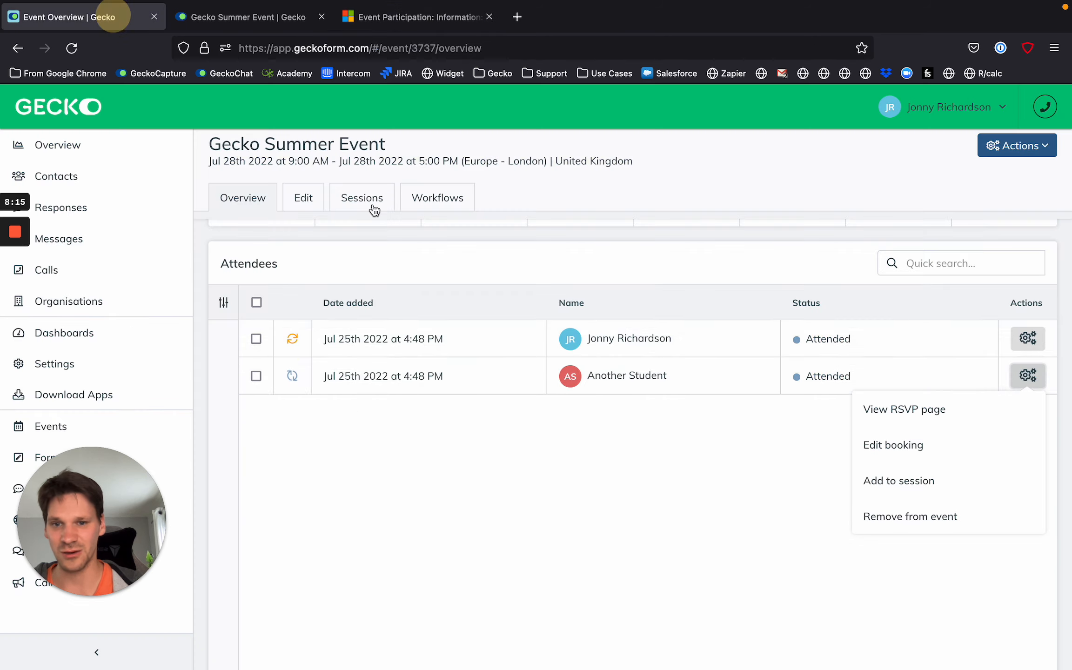
pyautogui.scroll(5, 400, 350)
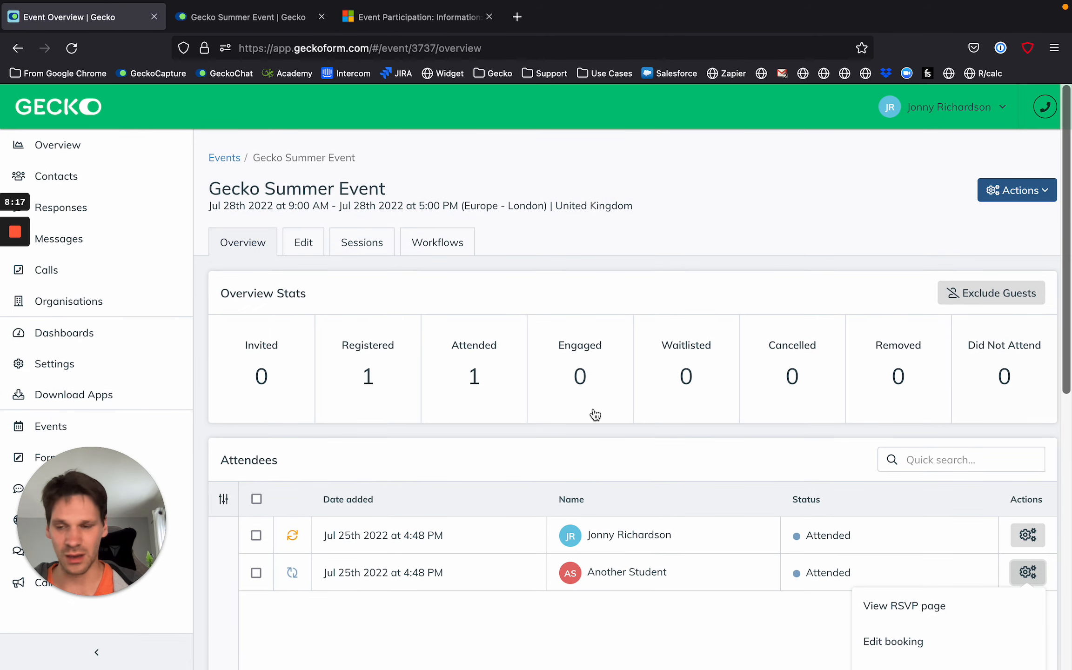
pyautogui.click(562, 326)
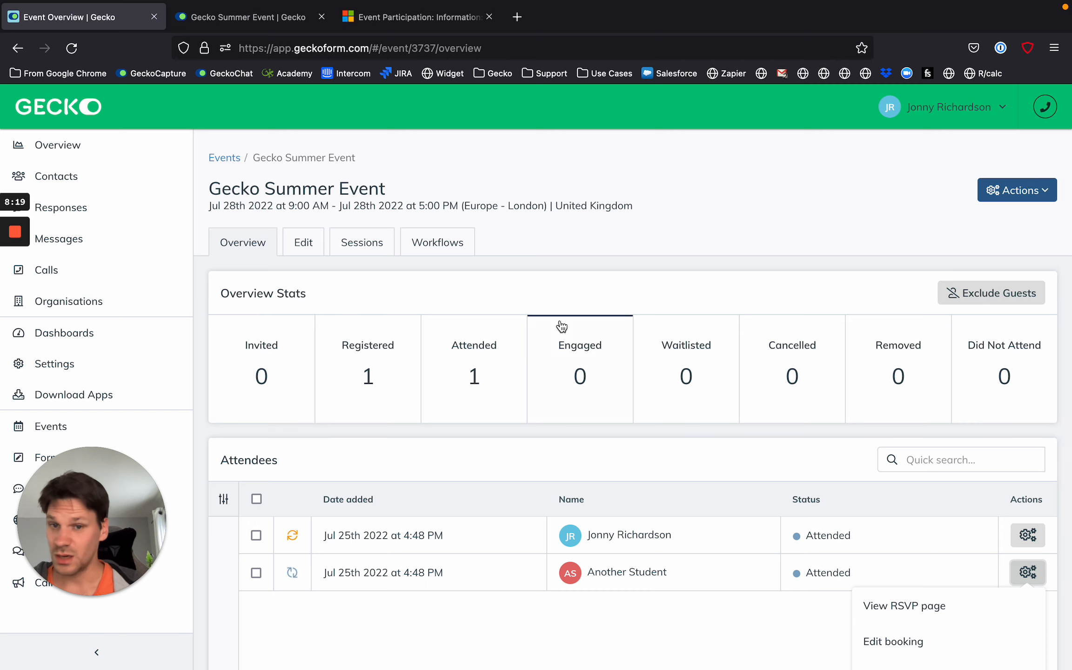
pyautogui.click(591, 267)
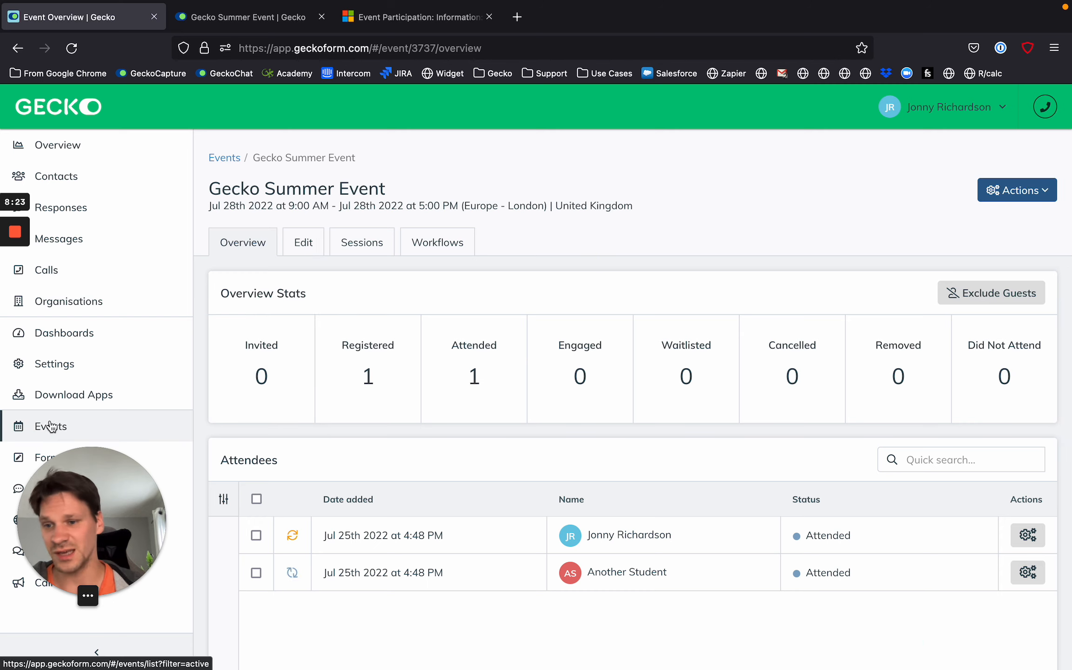
# Check the CRM Integration sync options in the Gecko Summer Event's Advanced Settings, and return to the event overview.
pyautogui.click(311, 246)
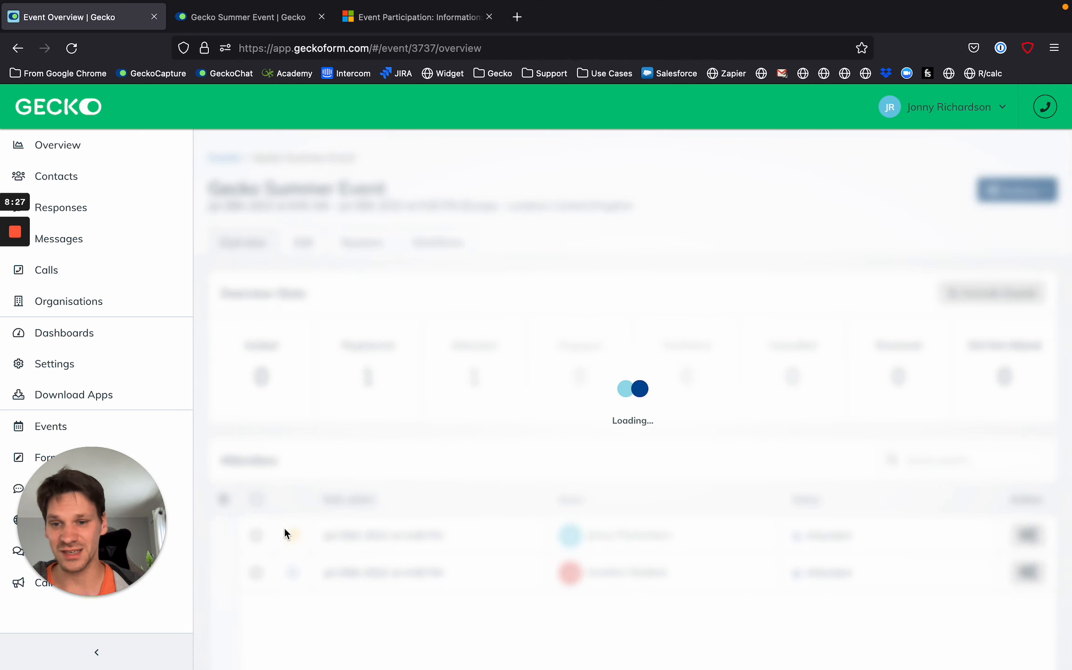
pyautogui.click(349, 535)
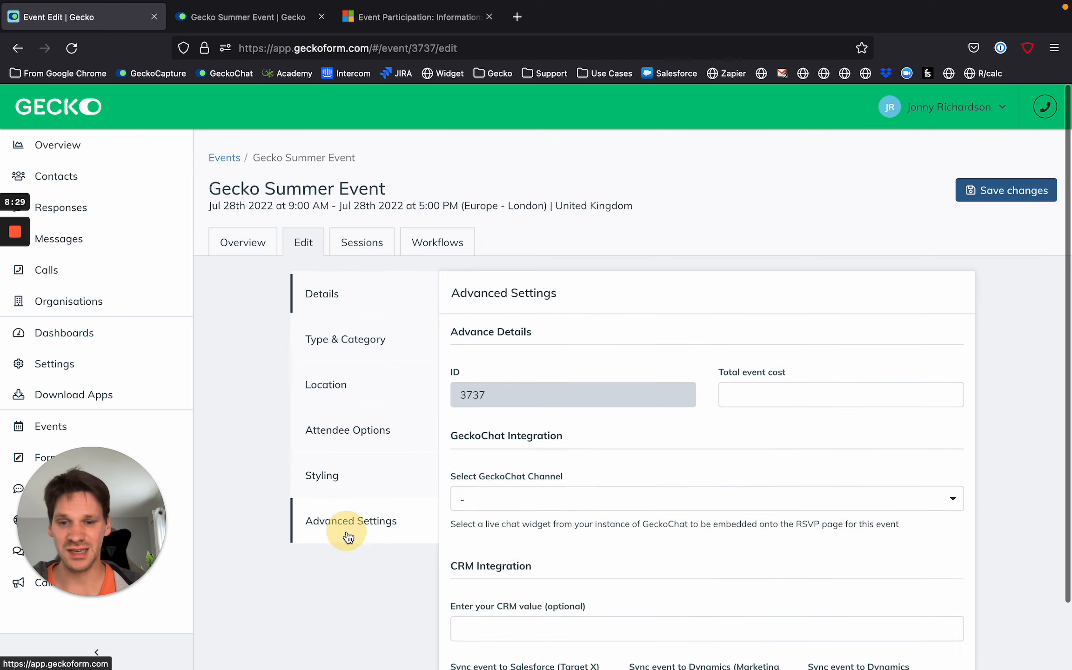
pyautogui.scroll(-2, 520, 538)
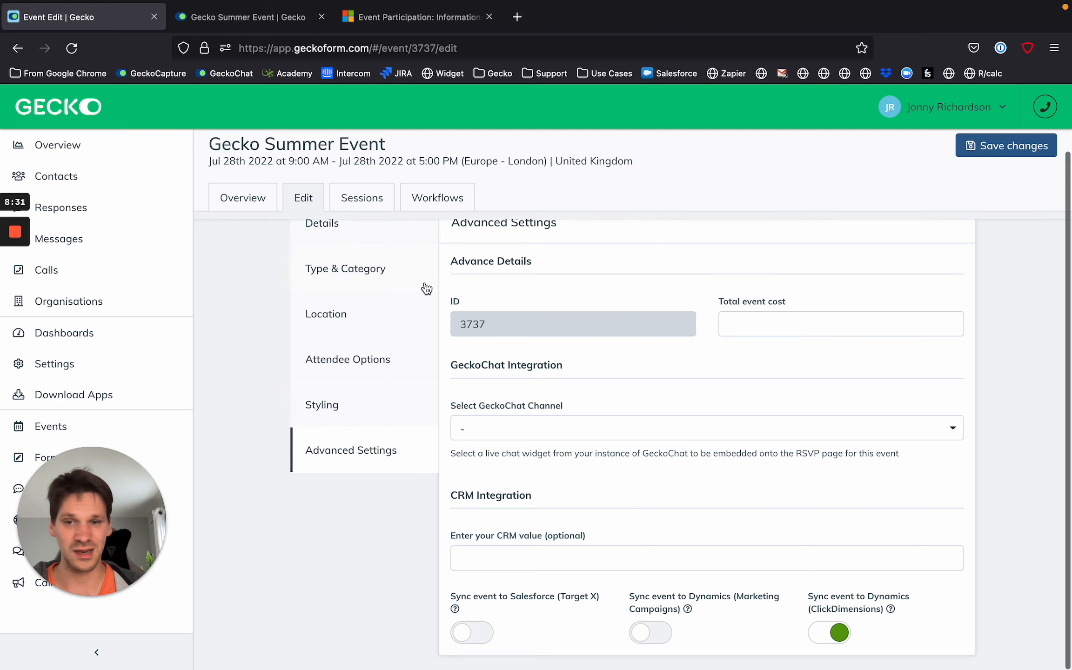
pyautogui.scroll(2, 219, 228)
pyautogui.click(231, 243)
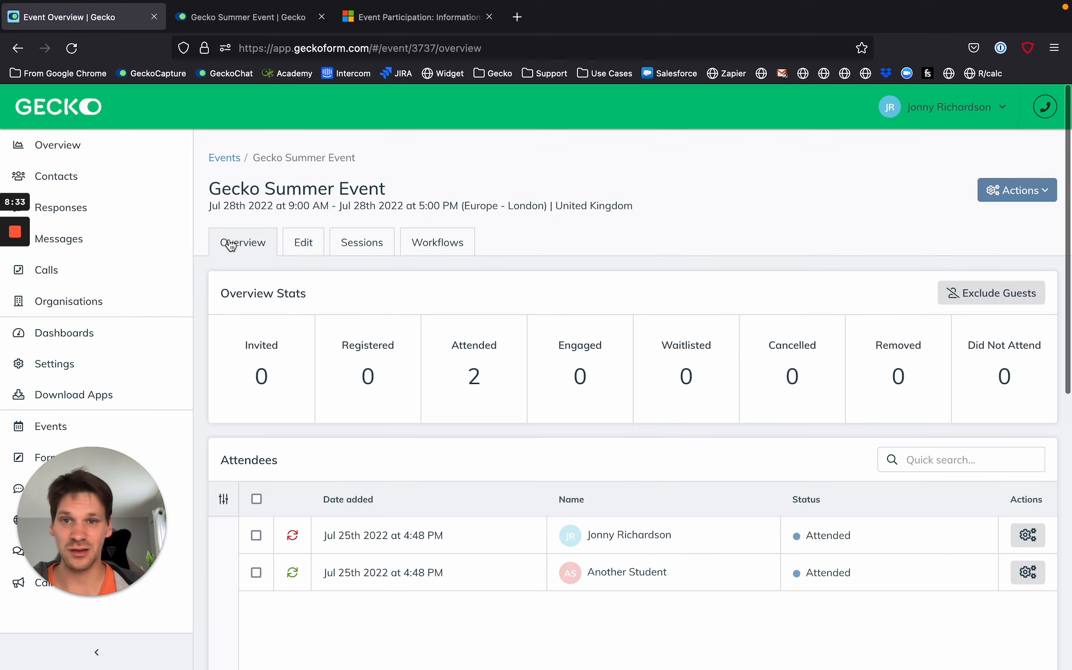
# Switch back to Dynamics 365 and return from the participation record to Session B's event participations.
pyautogui.click(409, 17)
pyautogui.hscroll(-5, 314, 245)
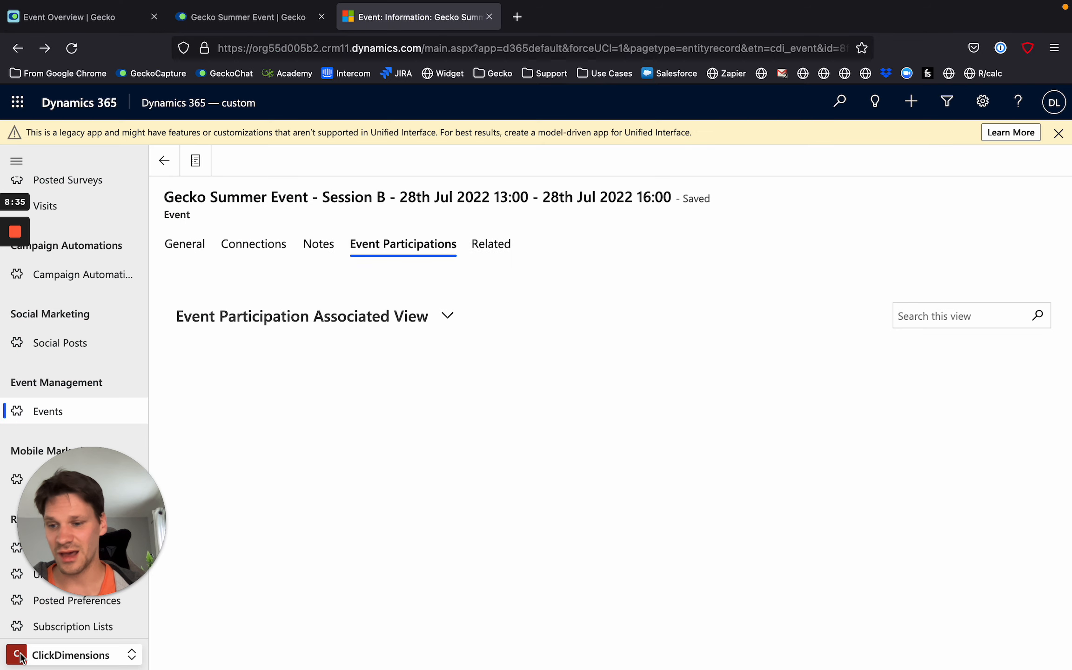